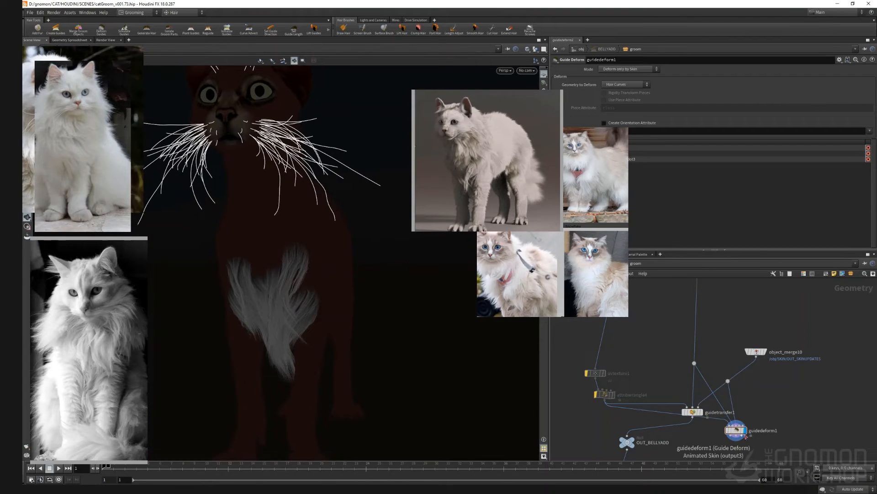
pyautogui.moveTo(581, 182); pyautogui.dragTo(538, 220)
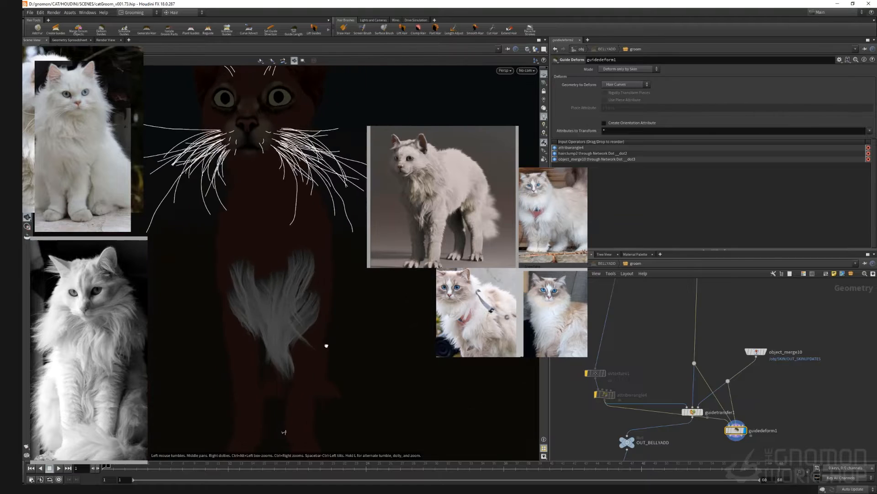
pyautogui.moveTo(331, 345); pyautogui.dragTo(307, 337)
pyautogui.scroll(8, 343, 301)
pyautogui.scroll(-8, 662, 333)
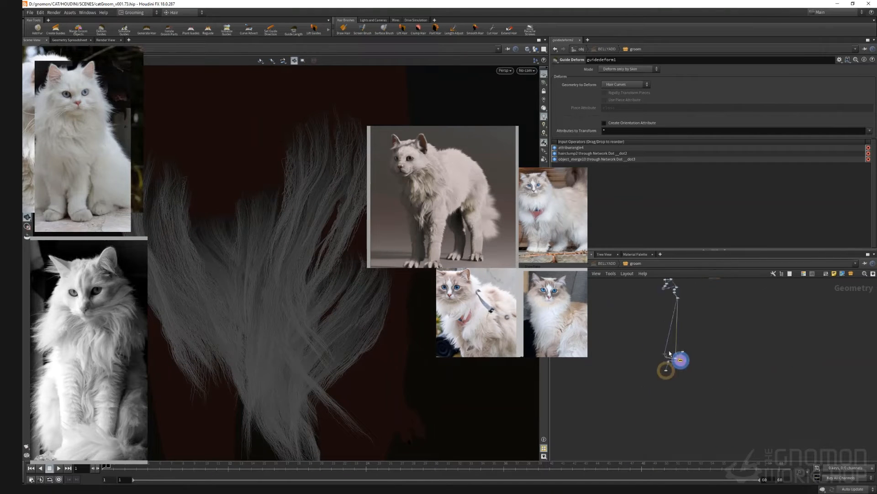
# Step: Display and select the hairclump1 node to review its curling settings
pyautogui.moveTo(665, 292); pyautogui.dragTo(648, 381, button='middle')
pyautogui.scroll(5, 711, 365)
pyautogui.click(704, 346)
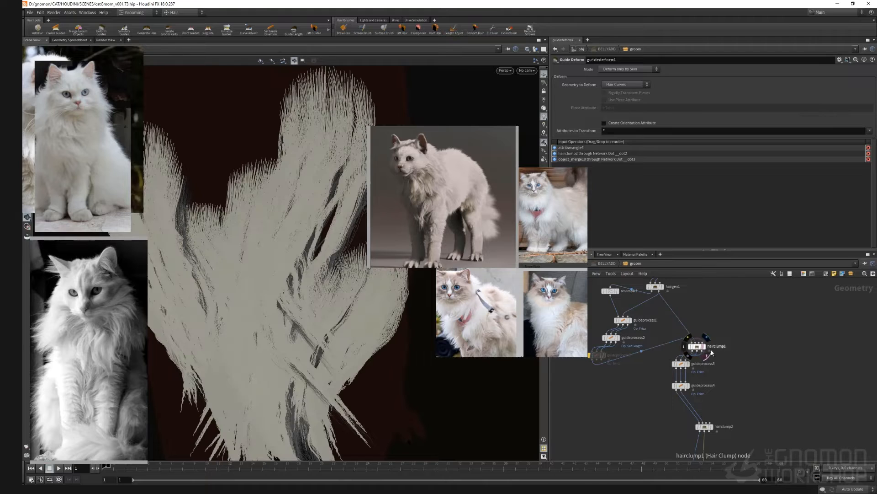
pyautogui.moveTo(702, 349)
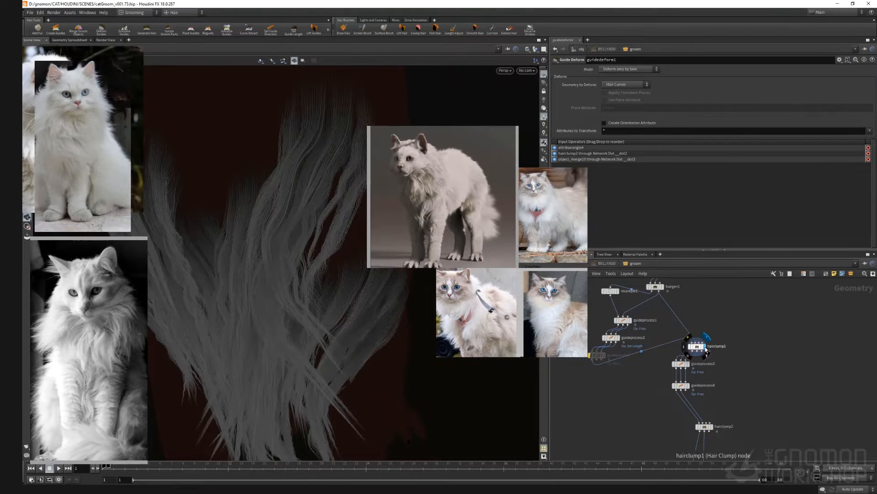
pyautogui.click(698, 347)
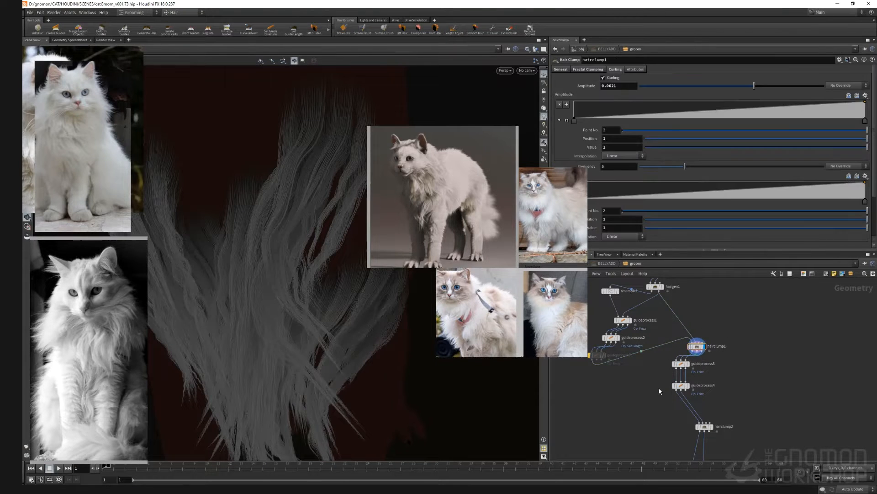
# Step: Try enabling Curling on the hairclump2 node and raising its amplitude
pyautogui.scroll(-5, 652, 397)
pyautogui.moveTo(642, 424); pyautogui.dragTo(654, 292, button='middle')
pyautogui.moveTo(720, 403); pyautogui.dragTo(722, 341, button='middle')
pyautogui.scroll(1, 704, 417)
pyautogui.click(720, 398)
pyautogui.scroll(-4, 699, 311)
pyautogui.moveTo(697, 312); pyautogui.dragTo(710, 439, button='middle')
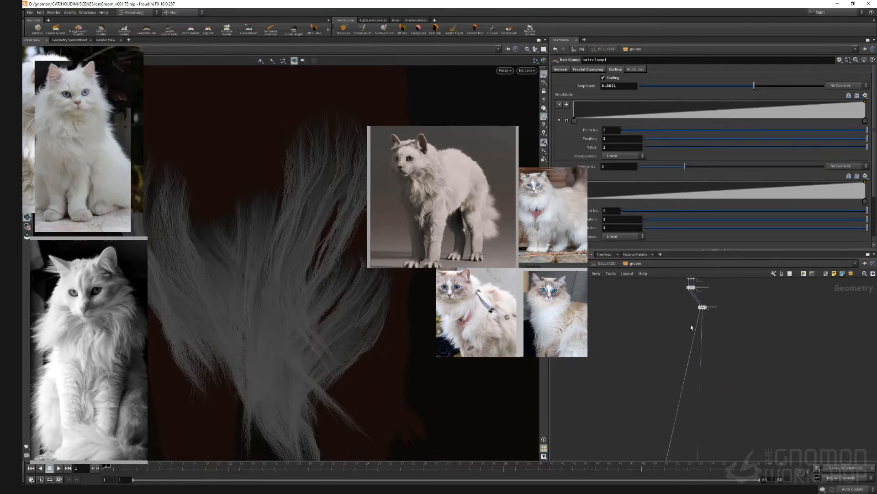
pyautogui.scroll(5, 692, 327)
pyautogui.click(710, 393)
pyautogui.click(603, 78)
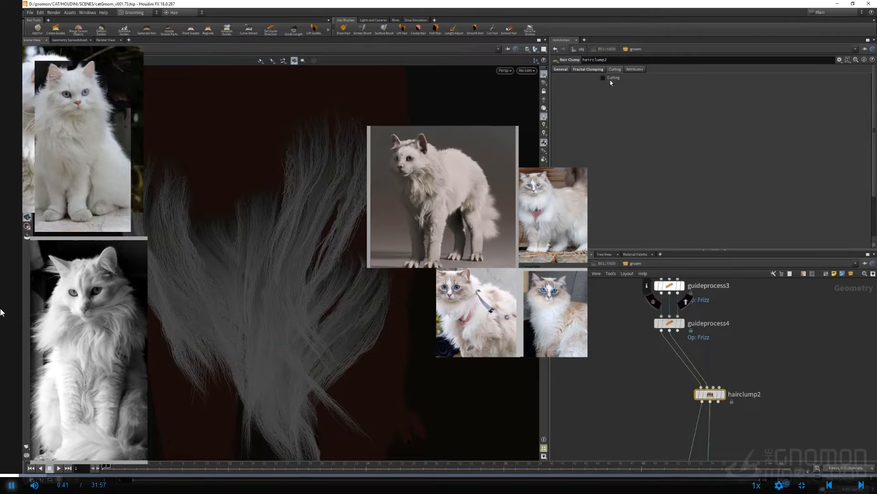
pyautogui.click(610, 78)
pyautogui.moveTo(670, 85); pyautogui.dragTo(696, 87)
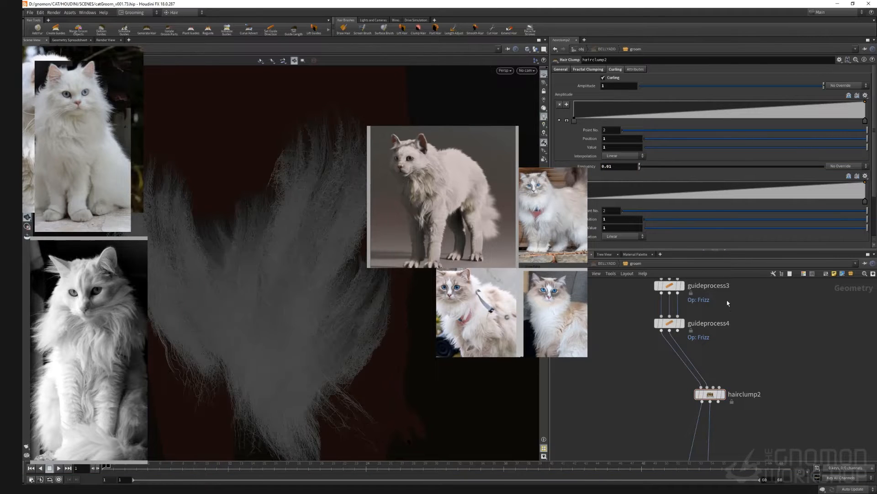
pyautogui.click(603, 77)
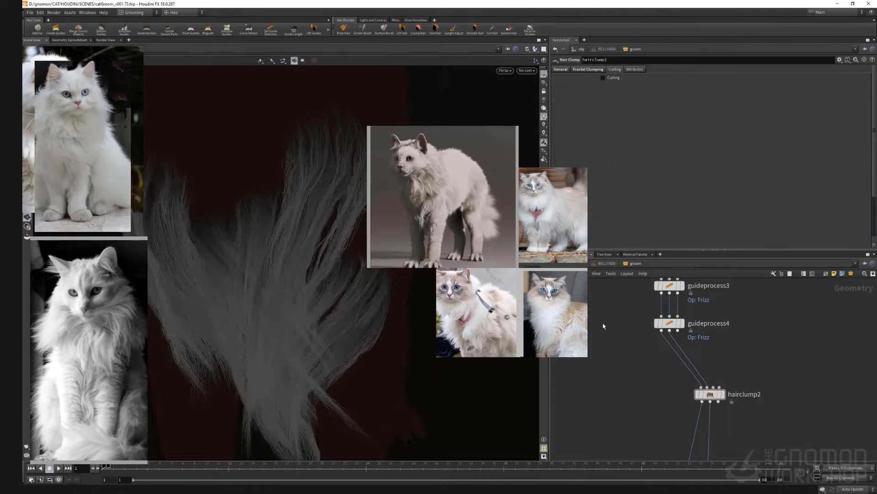
# Step: Select the guideprocess4 Frizz node to inspect its settings
pyautogui.moveTo(619, 333)
pyautogui.mouseDown(button='middle')
pyautogui.moveTo(609, 324)
pyautogui.moveTo(613, 341)
pyautogui.mouseUp(button='middle')
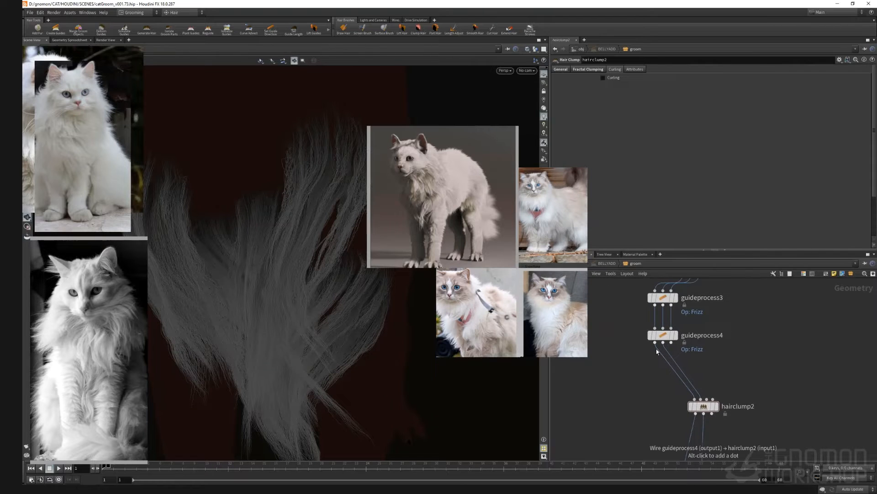
pyautogui.click(663, 334)
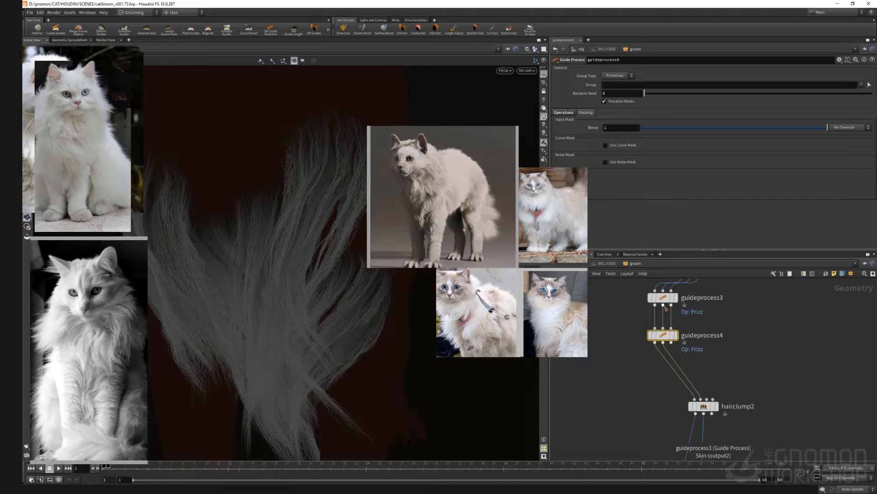
pyautogui.click(649, 321)
pyautogui.click(649, 321)
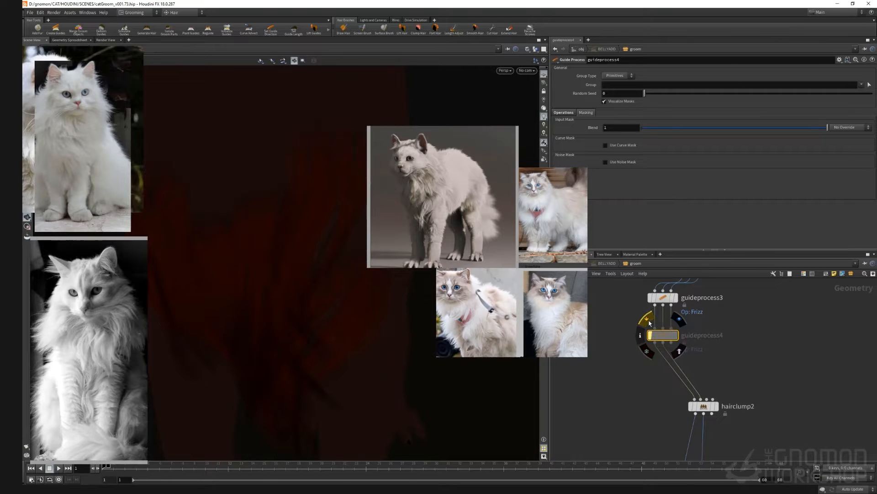
# Step: Rearrange the reference cat photos beside the viewport
pyautogui.moveTo(565, 329)
pyautogui.mouseDown(button='right')
pyautogui.moveTo(574, 348)
pyautogui.moveTo(477, 435)
pyautogui.mouseUp(button='right')
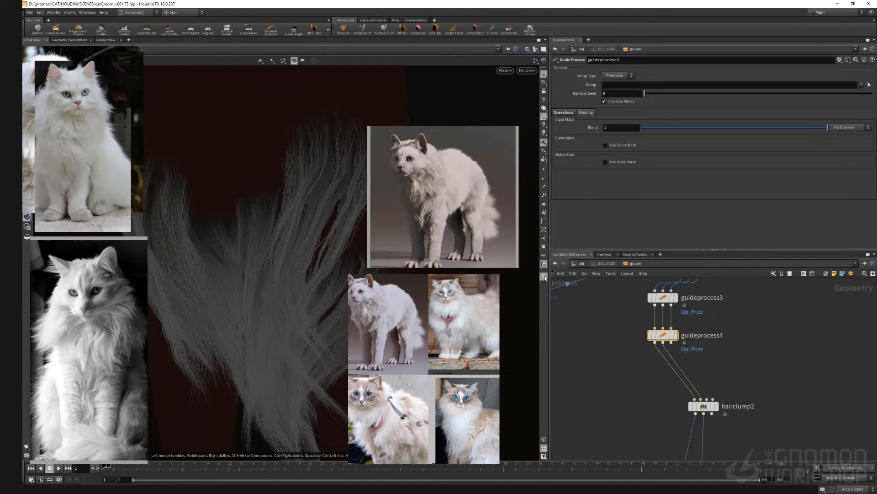
pyautogui.moveTo(427, 341); pyautogui.dragTo(496, 310, button='right')
pyautogui.moveTo(447, 171); pyautogui.dragTo(449, 254, button='right')
pyautogui.moveTo(564, 344); pyautogui.dragTo(580, 347, button='right')
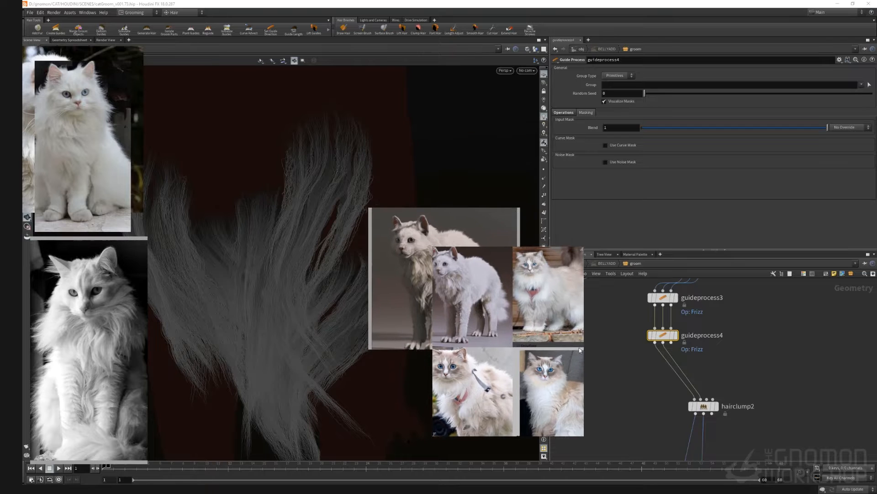
pyautogui.click(646, 319)
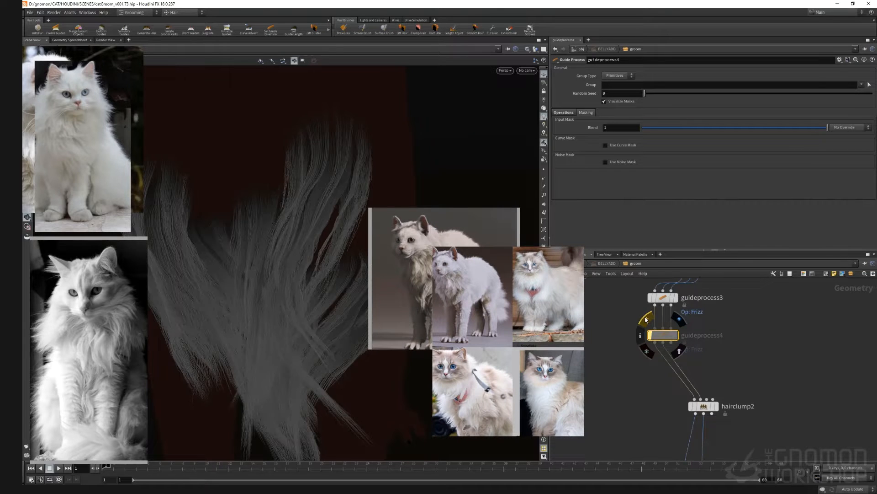
pyautogui.click(645, 319)
pyautogui.click(645, 319)
pyautogui.click(645, 319)
# Step: Bypass the guideprocess3 Frizz node
pyautogui.moveTo(643, 377); pyautogui.dragTo(627, 425, button='middle')
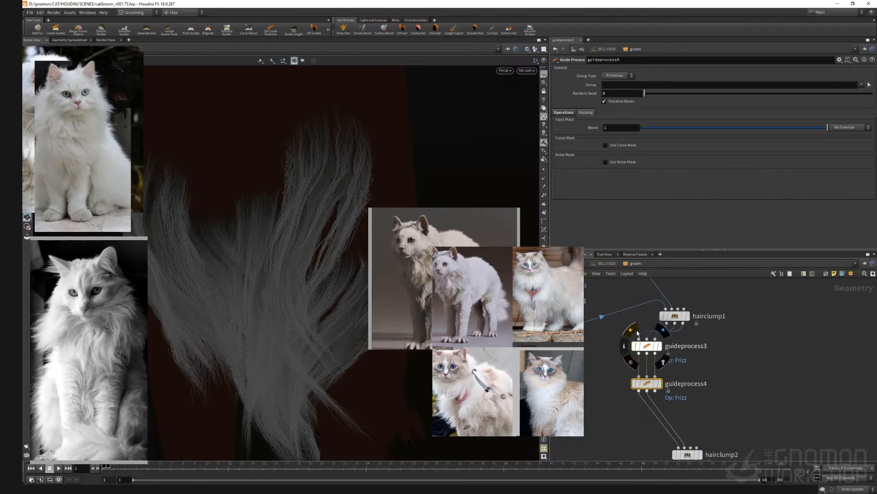
pyautogui.click(638, 333)
pyautogui.click(637, 333)
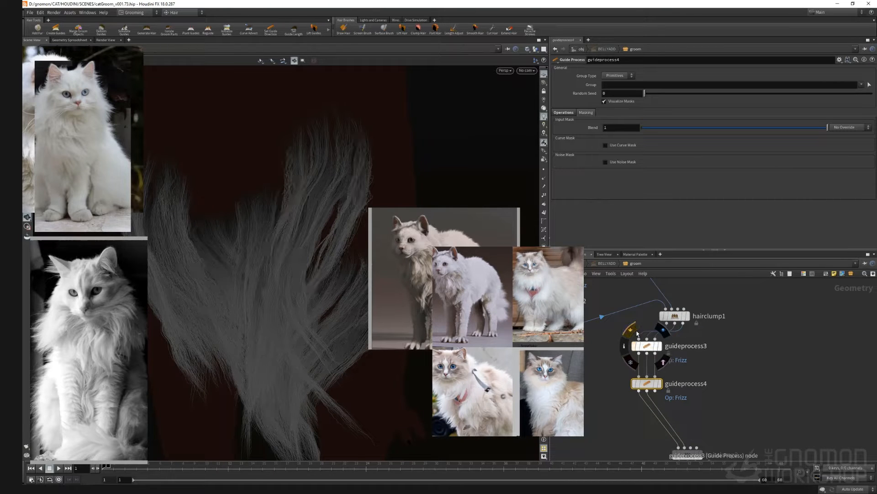
pyautogui.click(638, 333)
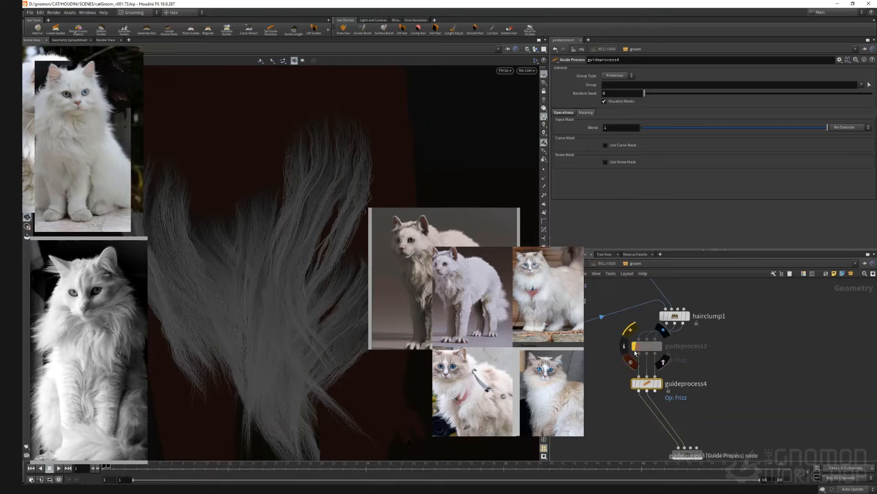
pyautogui.click(631, 333)
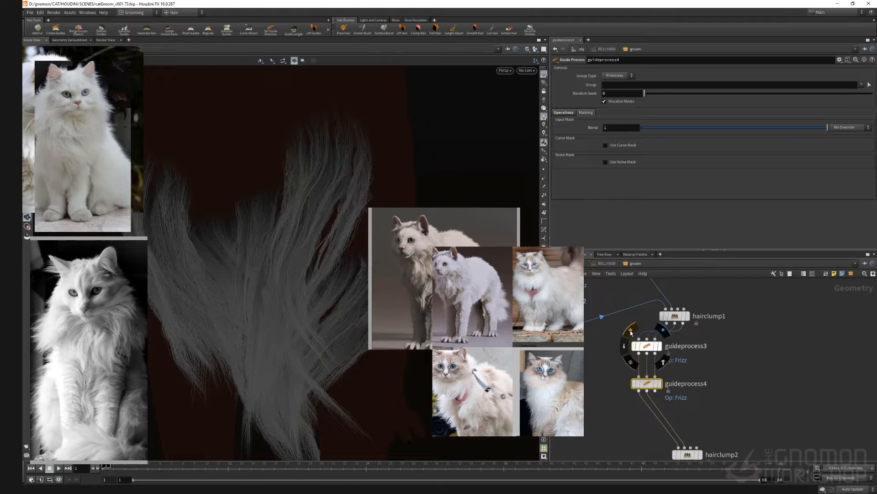
pyautogui.moveTo(640, 431); pyautogui.dragTo(670, 381, button='middle')
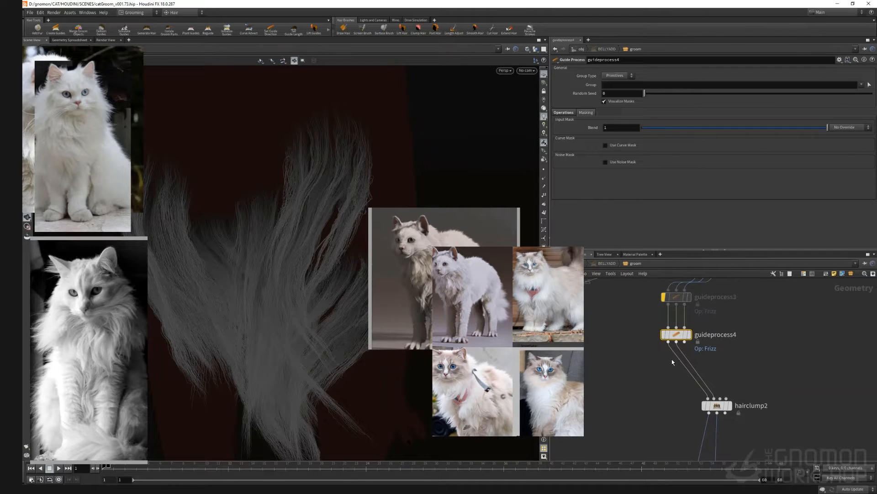
# Step: Add a Guide Process node with the Bend operation after guideprocess4, setting Angle to 0 and Random Angle to 10
pyautogui.moveTo(675, 346)
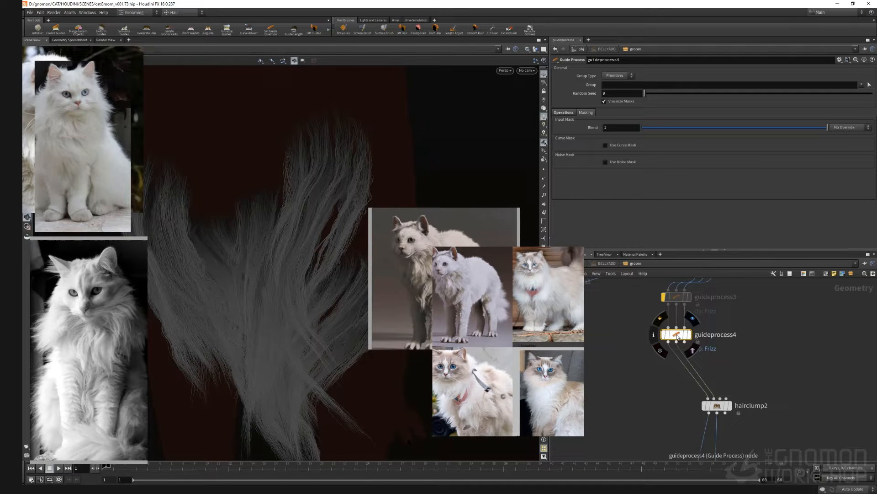
pyautogui.moveTo(669, 342); pyautogui.dragTo(642, 371)
pyautogui.write('hai')
pyautogui.press('Down')
pyautogui.press('Down')
pyautogui.press('Up')
pyautogui.press('Return')
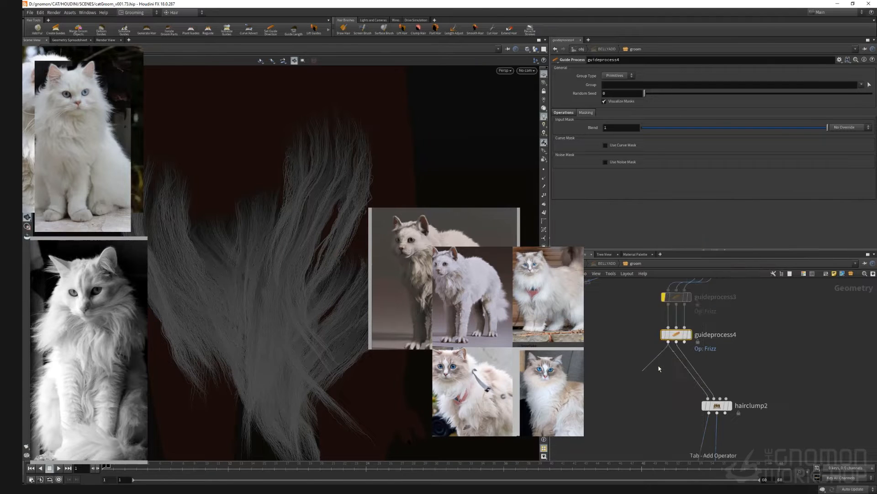
pyautogui.click(660, 368)
pyautogui.write('0')
pyautogui.moveTo(627, 179); pyautogui.dragTo(597, 189)
pyautogui.press('Return')
pyautogui.write('10')
pyautogui.press('Return')
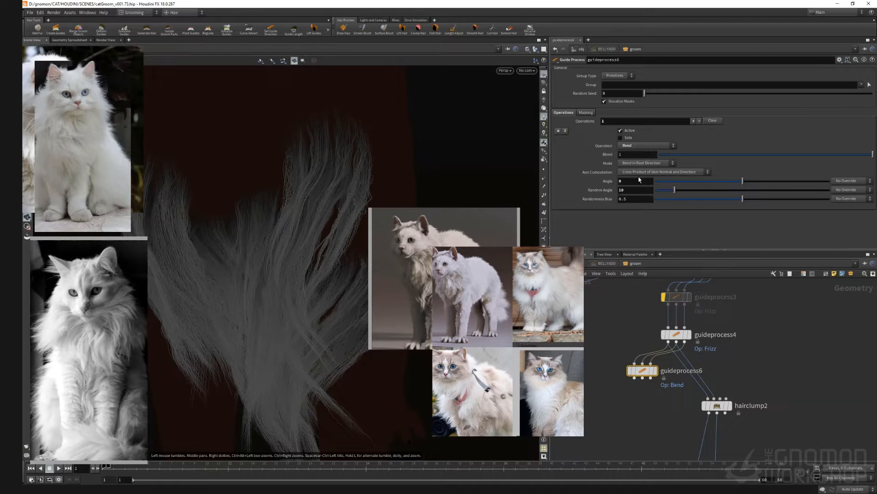
# Step: Set the bend's axis computation to Cross Product of Local Tangent and Direction and enable its curve mask
pyautogui.click(642, 172)
pyautogui.click(644, 181)
pyautogui.click(586, 112)
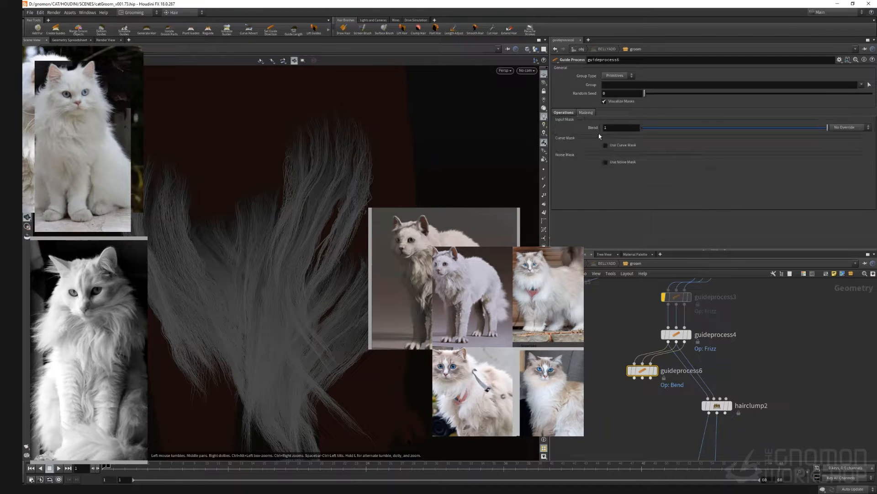
pyautogui.click(606, 145)
pyautogui.moveTo(665, 219); pyautogui.dragTo(822, 224)
pyautogui.moveTo(635, 378); pyautogui.dragTo(708, 398)
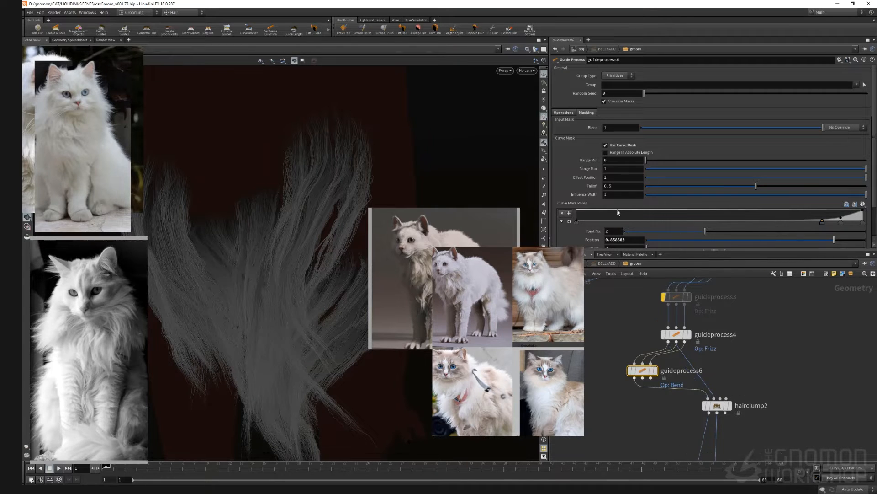
# Step: Set the bend's Random Angle to 200
pyautogui.click(577, 112)
pyautogui.moveTo(639, 192); pyautogui.dragTo(585, 191)
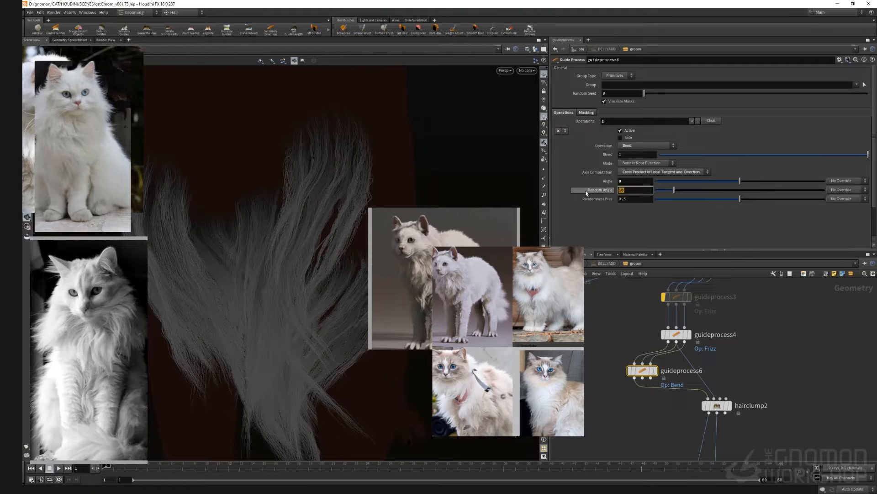
pyautogui.write('30')
pyautogui.press('BackSpace')
pyautogui.press('BackSpace')
pyautogui.write('200')
pyautogui.press('Return')
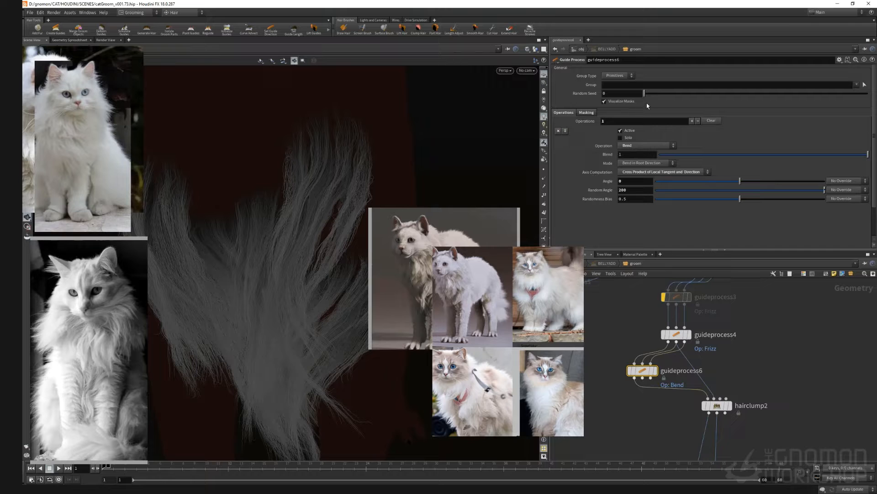
# Step: Reshape the curve mask ramp by moving a point and adding another
pyautogui.click(581, 113)
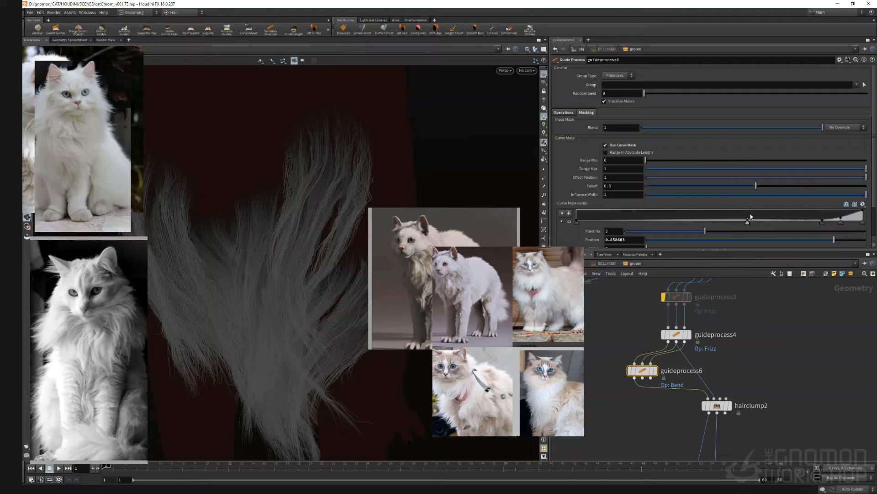
pyautogui.moveTo(753, 218); pyautogui.dragTo(754, 209)
pyautogui.click(717, 221)
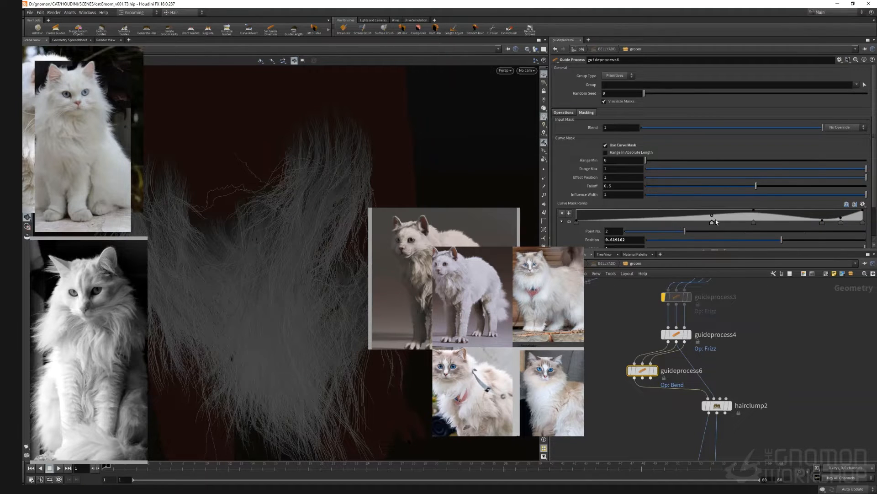
# Step: Add a Groom Blend node beside the hair clump node
pyautogui.press('Tab')
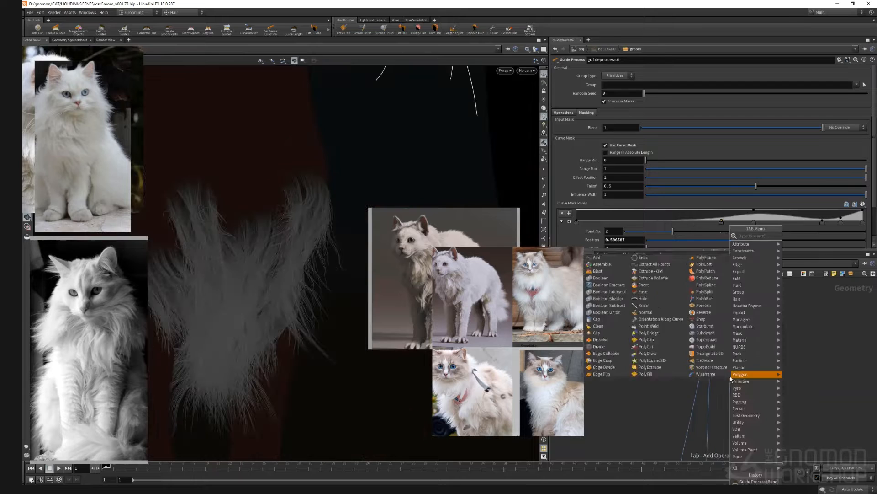
pyautogui.write('be')
pyautogui.press('Down')
pyautogui.press('Down')
pyautogui.press('Down')
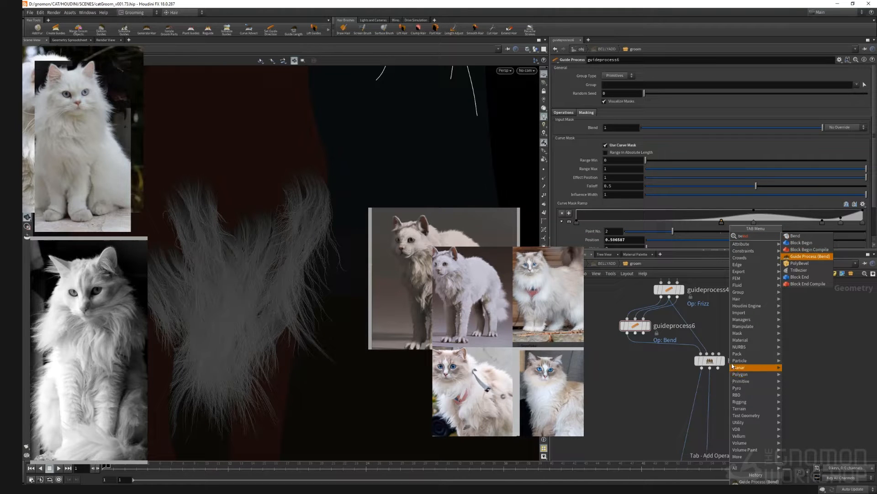
pyautogui.press('BackSpace')
pyautogui.write('lend')
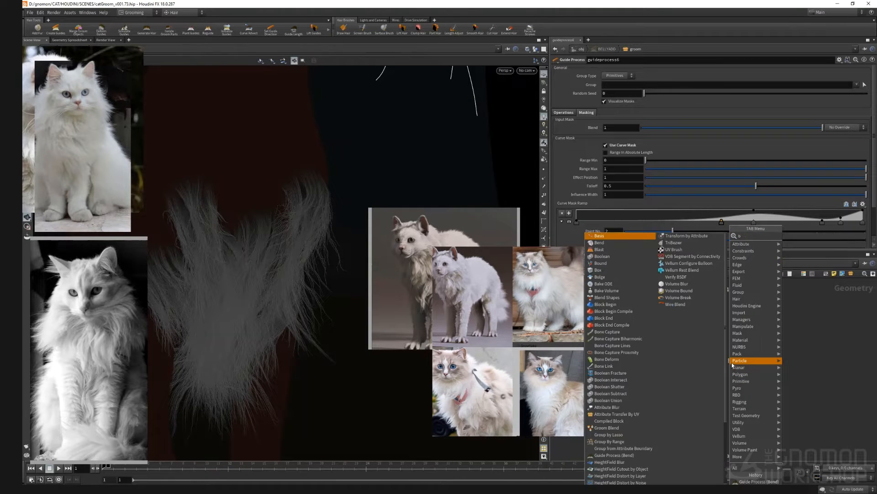
pyautogui.press('Down')
pyautogui.press('Return')
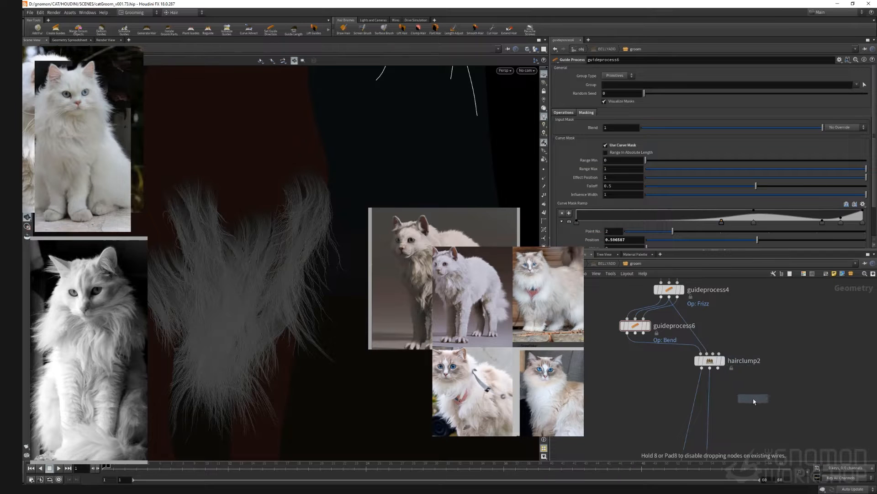
pyautogui.click(753, 395)
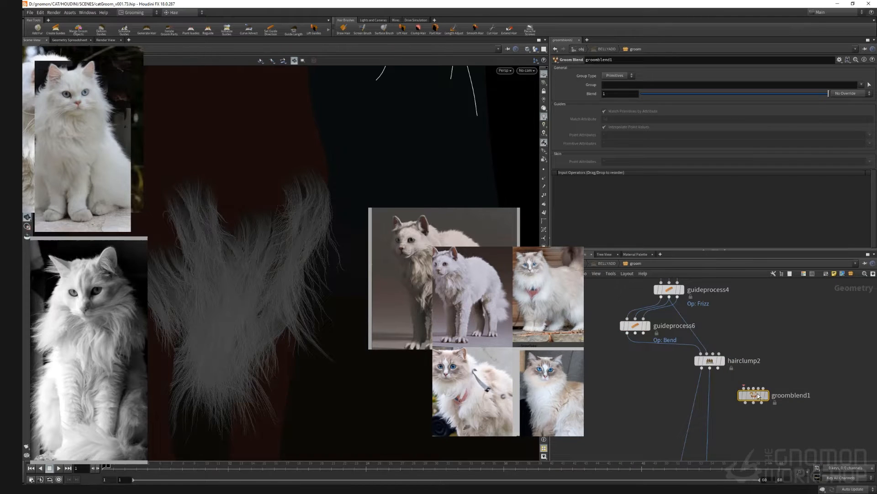
# Step: Wire the frizz guide process and the bend guide process into the groom blend node
pyautogui.moveTo(753, 395); pyautogui.dragTo(760, 313)
pyautogui.moveTo(786, 374); pyautogui.dragTo(789, 429, button='middle')
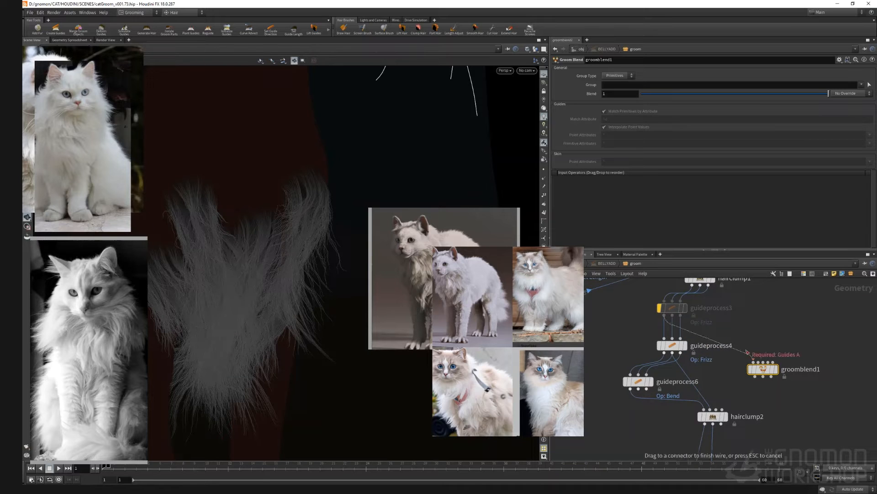
pyautogui.moveTo(670, 347)
pyautogui.moveTo(670, 352); pyautogui.dragTo(745, 364)
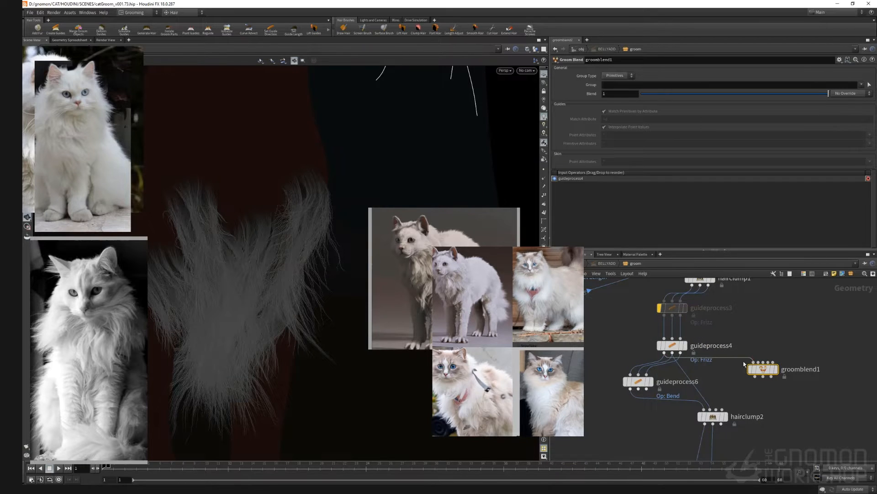
pyautogui.moveTo(628, 392); pyautogui.dragTo(714, 379)
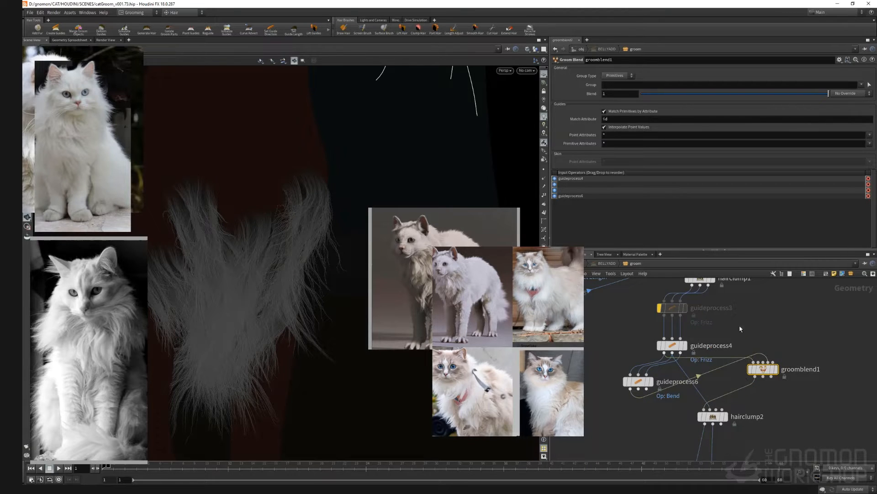
# Step: Add a Guide Mask node feeding the groom blend, using a random mask with Fraction 0.332
pyautogui.press('Tab')
pyautogui.write('guide ma')
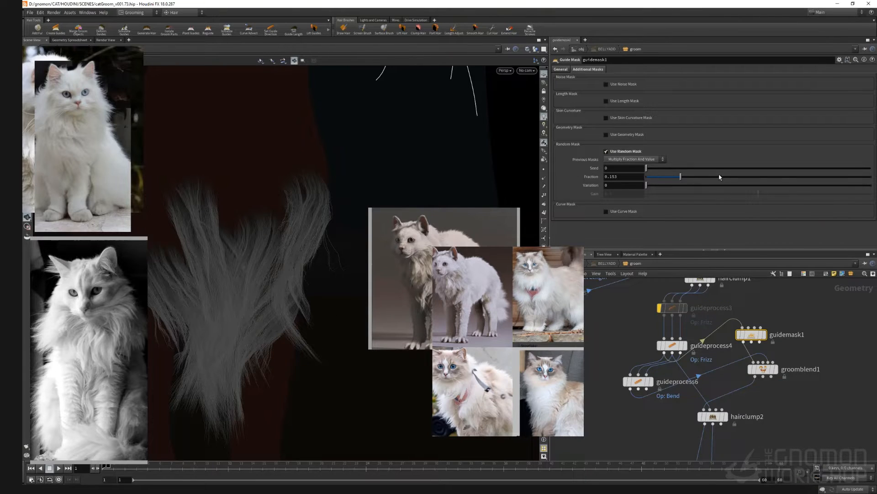
pyautogui.click(721, 177)
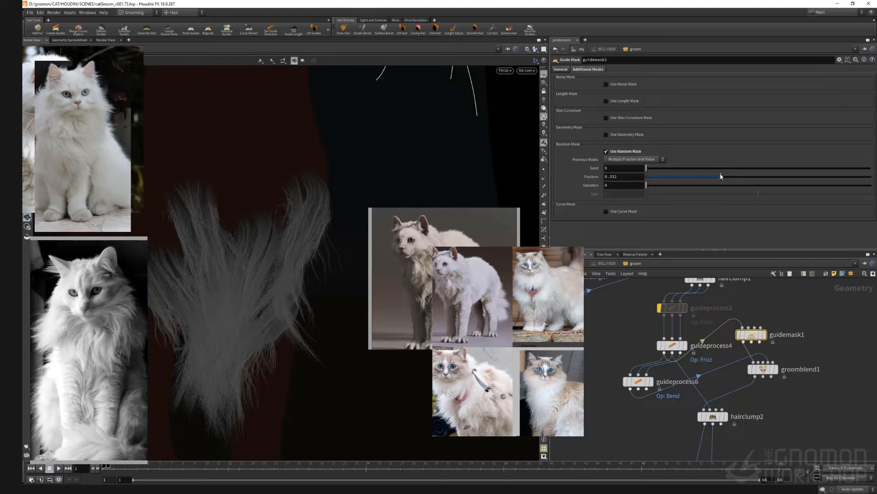
# Step: Set the guide mask's random Fraction to 0.231
pyautogui.moveTo(273, 302); pyautogui.dragTo(153, 312)
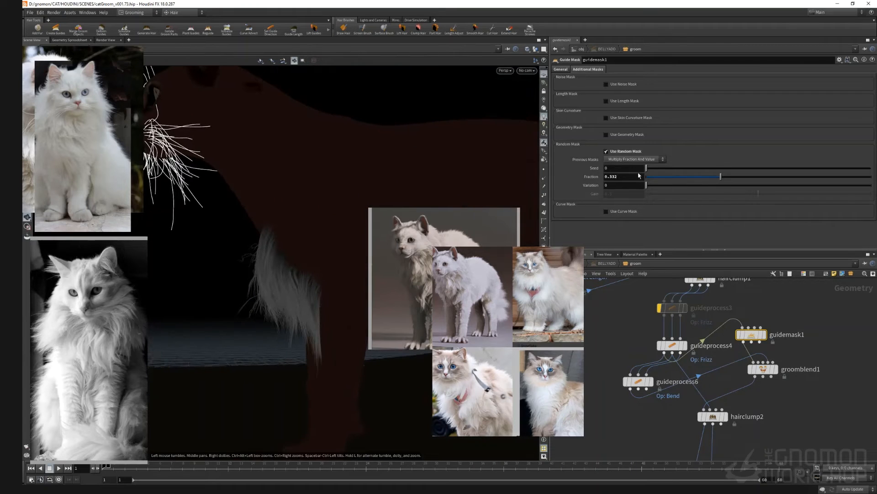
pyautogui.click(699, 177)
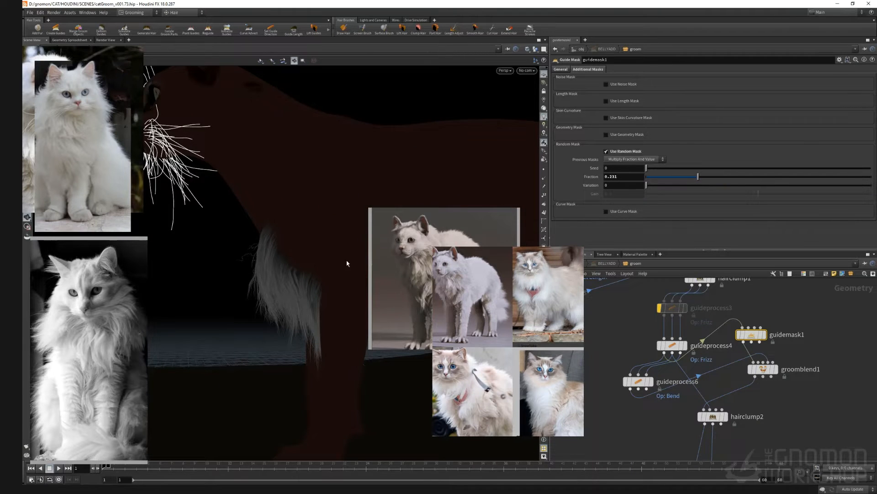
pyautogui.moveTo(347, 263); pyautogui.dragTo(292, 281)
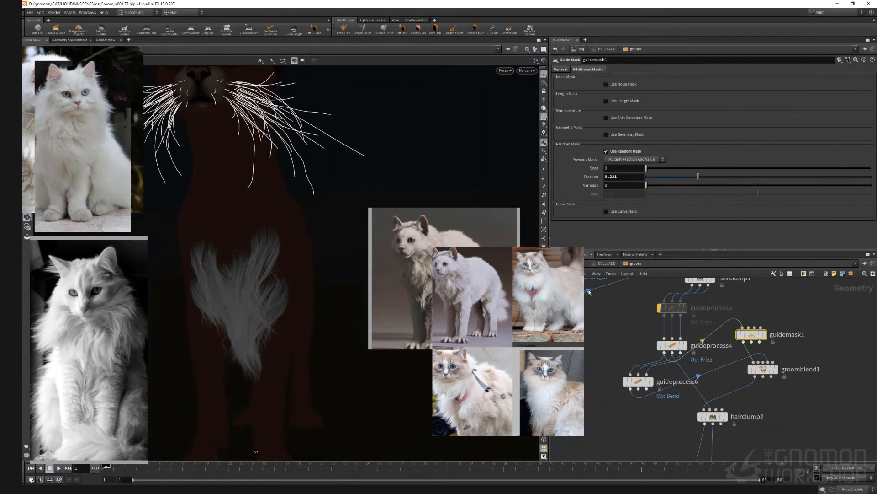
# Step: Navigate the network to the guide groom nodes and select the second guide groom
pyautogui.moveTo(613, 315); pyautogui.dragTo(682, 343, button='middle')
pyautogui.scroll(-5, 683, 345)
pyautogui.scroll(4, 698, 304)
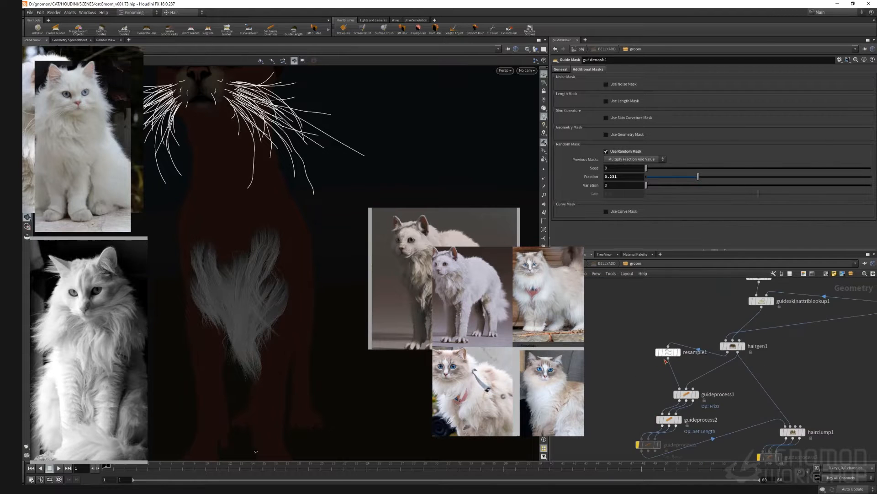
pyautogui.moveTo(696, 305); pyautogui.dragTo(656, 413, button='middle')
pyautogui.scroll(-5, 686, 360)
pyautogui.scroll(6, 658, 369)
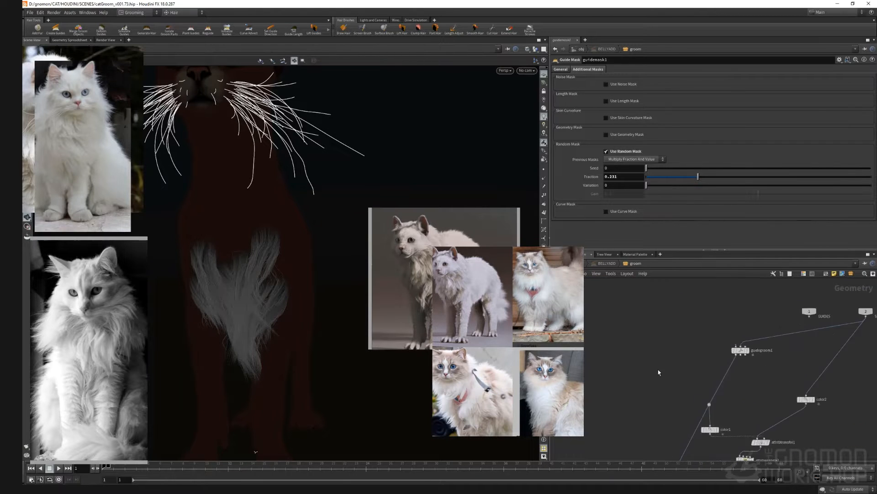
pyautogui.moveTo(712, 355); pyautogui.dragTo(674, 348, button='middle')
pyautogui.keyDown('alt'); pyautogui.moveTo(724, 339); pyautogui.dragTo(799, 366); pyautogui.keyUp('alt')
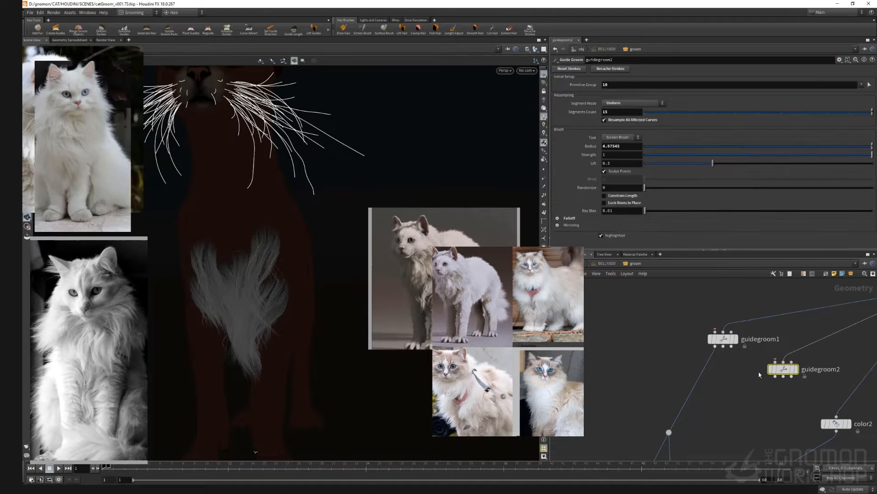
# Step: Add a Merge node, wire both guide groom nodes into it and display the merge
pyautogui.press('Tab')
pyautogui.write('merge')
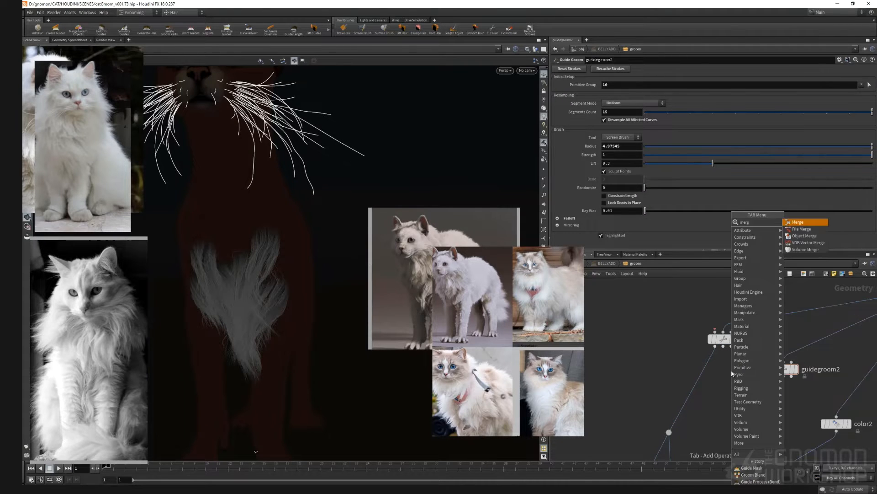
pyautogui.press('Return')
pyautogui.click(731, 373)
pyautogui.moveTo(731, 372); pyautogui.dragTo(710, 379)
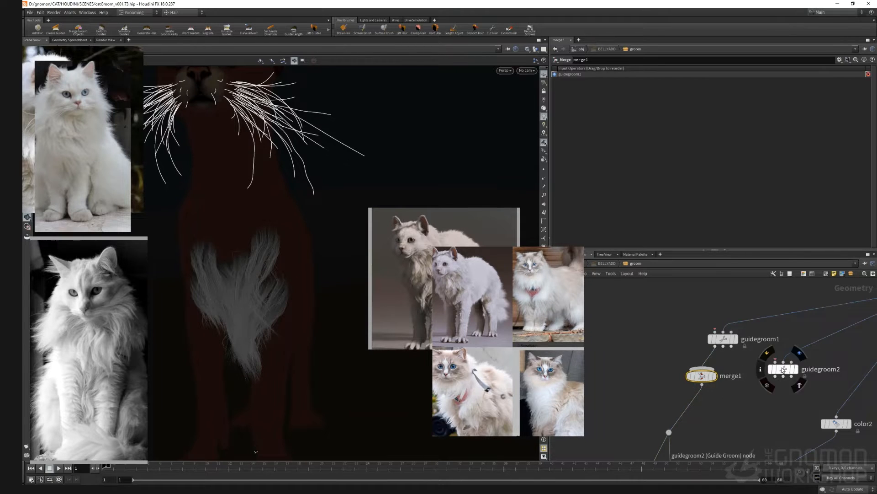
pyautogui.click(778, 371)
pyautogui.moveTo(775, 377); pyautogui.dragTo(708, 367)
pyautogui.click(716, 376)
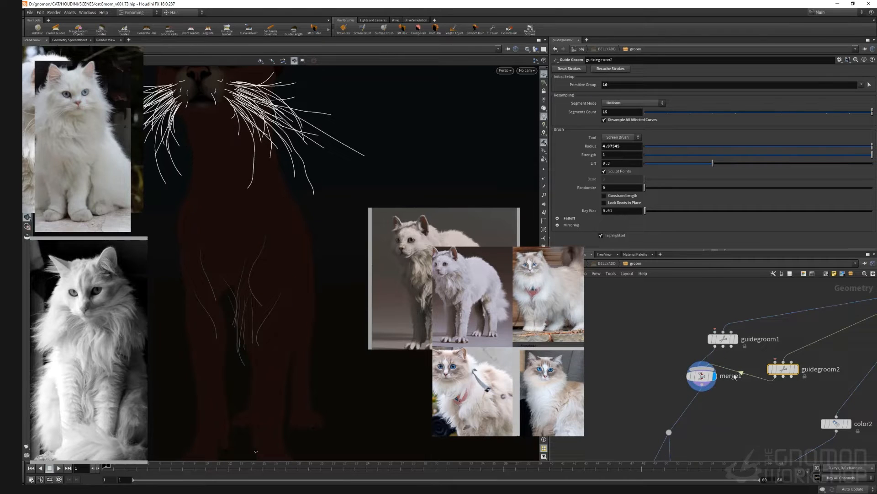
# Step: Switch the guide groom tool to Plant Guides and enter the grooming state in the viewport
pyautogui.click(622, 138)
pyautogui.click(631, 179)
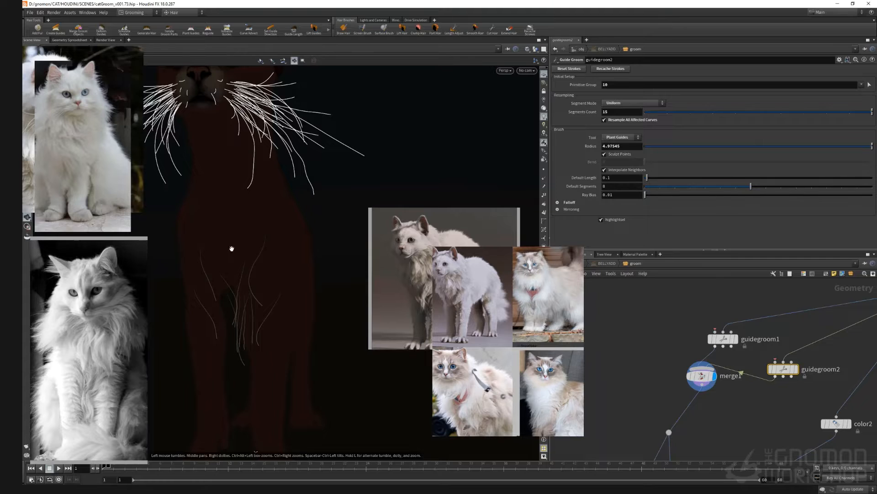
pyautogui.press('Return')
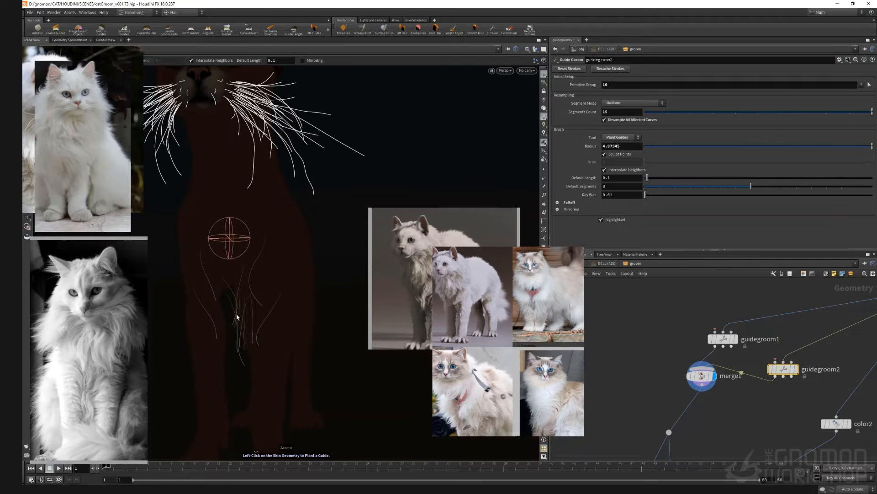
# Step: Switch to Screen Brush, enable Lock Roots to Place and brush the belly guides
pyautogui.click(622, 137)
pyautogui.click(617, 142)
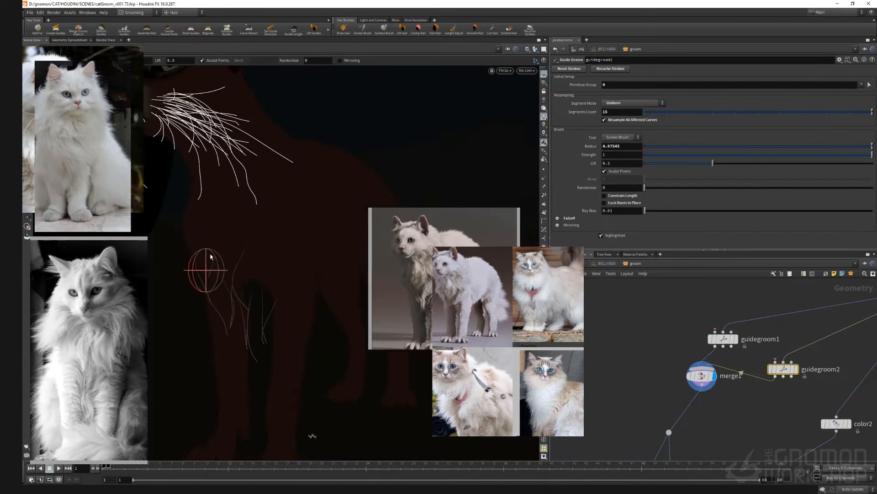
pyautogui.scroll(3, 228, 274)
pyautogui.click(605, 203)
pyautogui.moveTo(210, 257)
pyautogui.keyDown('alt'); pyautogui.mouseDown()
pyautogui.moveTo(233, 270)
pyautogui.moveTo(212, 280)
pyautogui.moveTo(187, 274)
pyautogui.mouseUp(); pyautogui.keyUp('alt')
pyautogui.keyDown('alt'); pyautogui.moveTo(270, 339); pyautogui.dragTo(293, 351); pyautogui.keyUp('alt')
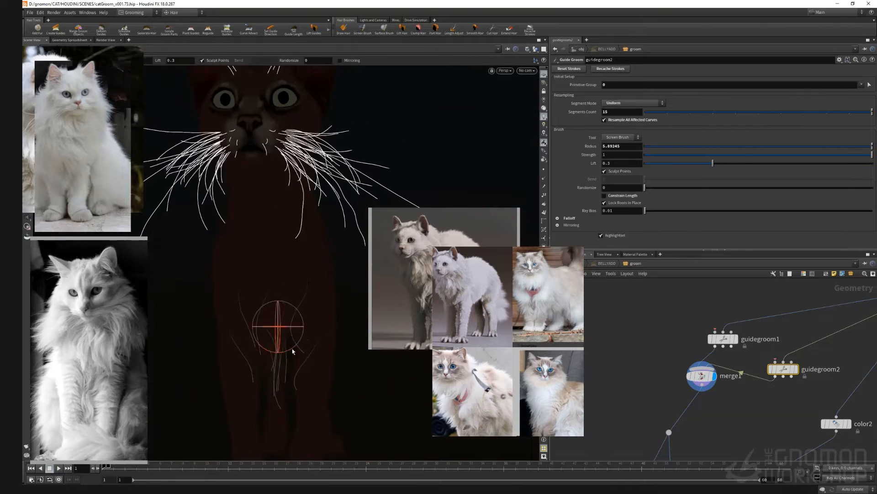
# Step: Alternate between grooming tools to plant and comb additional guides on the belly
pyautogui.click(621, 137)
pyautogui.click(617, 206)
pyautogui.click(286, 320)
pyautogui.click(622, 137)
pyautogui.click(617, 144)
pyautogui.click(622, 137)
pyautogui.click(618, 206)
pyautogui.moveTo(283, 386)
pyautogui.keyDown('alt'); pyautogui.mouseDown()
pyautogui.moveTo(250, 390)
pyautogui.moveTo(269, 387)
pyautogui.mouseUp(); pyautogui.keyUp('alt')
pyautogui.click(622, 137)
pyautogui.click(618, 205)
pyautogui.keyDown('alt'); pyautogui.moveTo(293, 342); pyautogui.dragTo(245, 341); pyautogui.keyUp('alt')
# Step: Continue planting and combing belly guides, picking guides for the primitive group
pyautogui.click(621, 137)
pyautogui.click(617, 144)
pyautogui.keyDown('alt'); pyautogui.moveTo(183, 356); pyautogui.dragTo(213, 359); pyautogui.keyUp('alt')
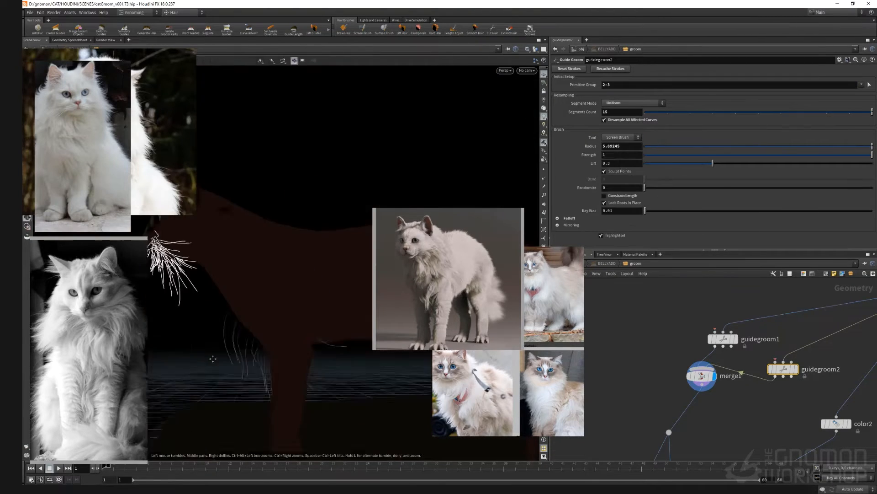
pyautogui.click(621, 137)
pyautogui.click(617, 206)
pyautogui.click(621, 137)
pyautogui.click(617, 143)
pyautogui.click(605, 203)
pyautogui.scroll(1, 303, 305)
pyautogui.keyDown('alt'); pyautogui.moveTo(304, 306); pyautogui.dragTo(333, 335); pyautogui.keyUp('alt')
# Step: Plant and brush more guides toward the cat's hind belly
pyautogui.click(622, 138)
pyautogui.click(618, 206)
pyautogui.click(622, 137)
pyautogui.click(617, 144)
pyautogui.click(870, 85)
pyautogui.moveTo(305, 364)
pyautogui.keyDown('alt'); pyautogui.mouseDown()
pyautogui.moveTo(334, 339)
pyautogui.moveTo(292, 324)
pyautogui.moveTo(320, 330)
pyautogui.mouseUp(); pyautogui.keyUp('alt')
pyautogui.click(714, 376)
pyautogui.press('Return')
pyautogui.click(622, 137)
pyautogui.click(618, 206)
pyautogui.click(621, 137)
pyautogui.click(617, 144)
pyautogui.click(622, 137)
pyautogui.click(618, 206)
pyautogui.keyDown('alt'); pyautogui.moveTo(256, 315); pyautogui.dragTo(199, 306); pyautogui.keyUp('alt')
pyautogui.click(621, 137)
pyautogui.click(617, 143)
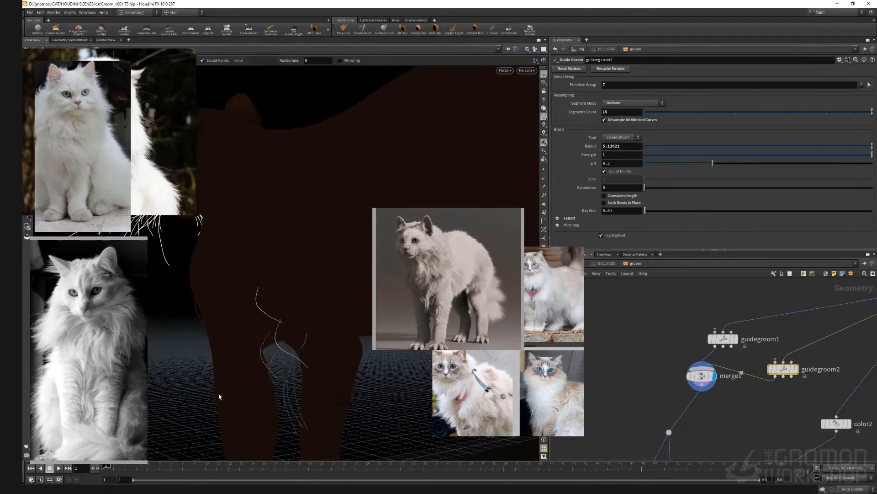
pyautogui.moveTo(218, 397)
pyautogui.keyDown('alt'); pyautogui.mouseDown()
pyautogui.moveTo(293, 426)
pyautogui.moveTo(305, 357)
pyautogui.moveTo(297, 331)
pyautogui.moveTo(253, 307)
pyautogui.moveTo(288, 290)
pyautogui.mouseUp(); pyautogui.keyUp('alt')
pyautogui.click(621, 137)
pyautogui.click(618, 206)
pyautogui.click(621, 137)
pyautogui.click(617, 144)
pyautogui.click(622, 137)
pyautogui.click(618, 206)
pyautogui.click(869, 85)
pyautogui.moveTo(297, 321)
pyautogui.mouseDown()
pyautogui.moveTo(307, 324)
pyautogui.moveTo(288, 316)
pyautogui.moveTo(347, 292)
pyautogui.mouseUp()
pyautogui.press('Return')
pyautogui.click(715, 375)
pyautogui.click(604, 195)
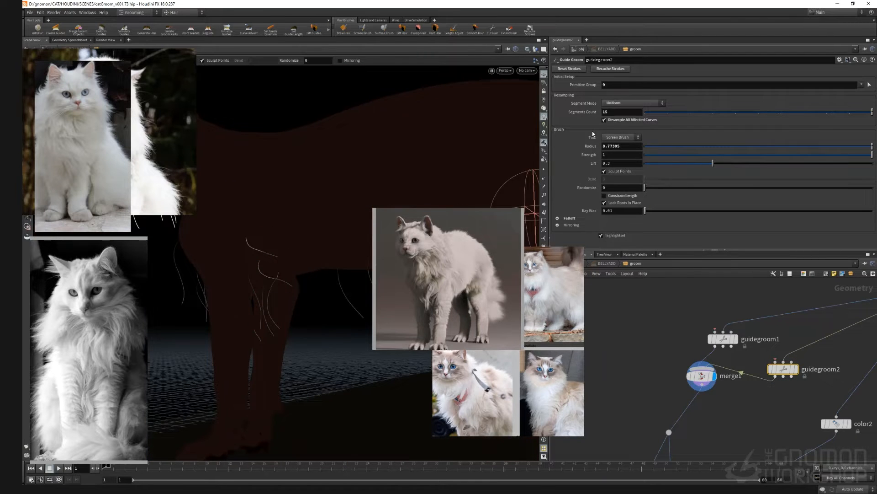
# Step: Keep shaping the belly guides, switching between planting, brushing and the Cut tool
pyautogui.moveTo(448, 279); pyautogui.dragTo(518, 274)
pyautogui.moveTo(554, 297); pyautogui.dragTo(631, 298)
pyautogui.click(622, 137)
pyautogui.click(618, 205)
pyautogui.click(308, 308)
pyautogui.click(622, 137)
pyautogui.moveTo(260, 331)
pyautogui.keyDown('alt'); pyautogui.mouseDown()
pyautogui.moveTo(308, 358)
pyautogui.moveTo(361, 315)
pyautogui.moveTo(251, 313)
pyautogui.moveTo(307, 394)
pyautogui.mouseUp(); pyautogui.keyUp('alt')
pyautogui.click(622, 137)
pyautogui.click(618, 206)
pyautogui.click(336, 247)
pyautogui.click(621, 137)
pyautogui.moveTo(353, 212)
pyautogui.keyDown('alt'); pyautogui.mouseDown()
pyautogui.moveTo(341, 244)
pyautogui.moveTo(372, 244)
pyautogui.moveTo(372, 313)
pyautogui.mouseUp(); pyautogui.keyUp('alt')
pyautogui.click(622, 137)
pyautogui.click(617, 205)
pyautogui.keyDown('alt'); pyautogui.moveTo(373, 313); pyautogui.dragTo(372, 294, button='right'); pyautogui.keyUp('alt')
pyautogui.click(372, 294)
pyautogui.click(622, 137)
pyautogui.click(618, 198)
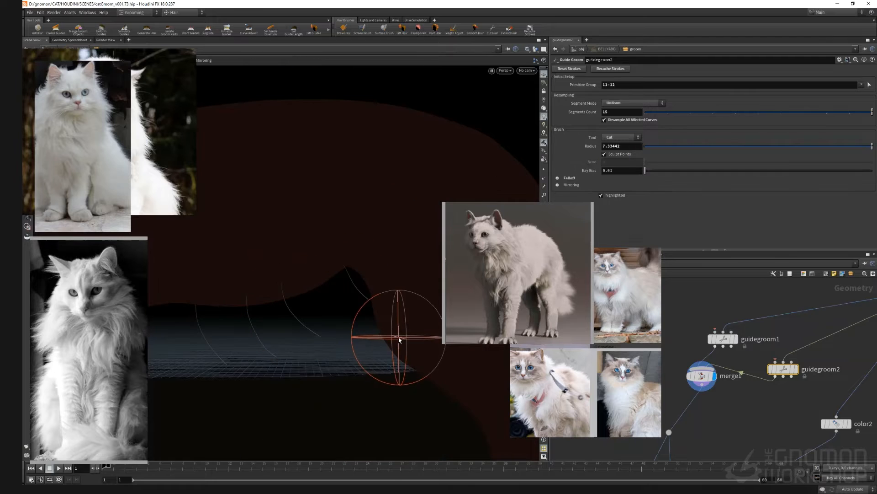
# Step: Trim belly guides with the Cut tool and select guides for the primitive group
pyautogui.keyDown('alt'); pyautogui.moveTo(403, 338); pyautogui.dragTo(357, 352); pyautogui.keyUp('alt')
pyautogui.click(621, 138)
pyautogui.click(618, 206)
pyautogui.moveTo(432, 298)
pyautogui.keyDown('alt'); pyautogui.mouseDown()
pyautogui.moveTo(301, 345)
pyautogui.moveTo(350, 372)
pyautogui.moveTo(448, 254)
pyautogui.mouseUp(); pyautogui.keyUp('alt')
pyautogui.click(302, 345)
pyautogui.click(622, 137)
pyautogui.keyDown('alt'); pyautogui.moveTo(449, 252); pyautogui.dragTo(402, 286, button='right'); pyautogui.keyUp('alt')
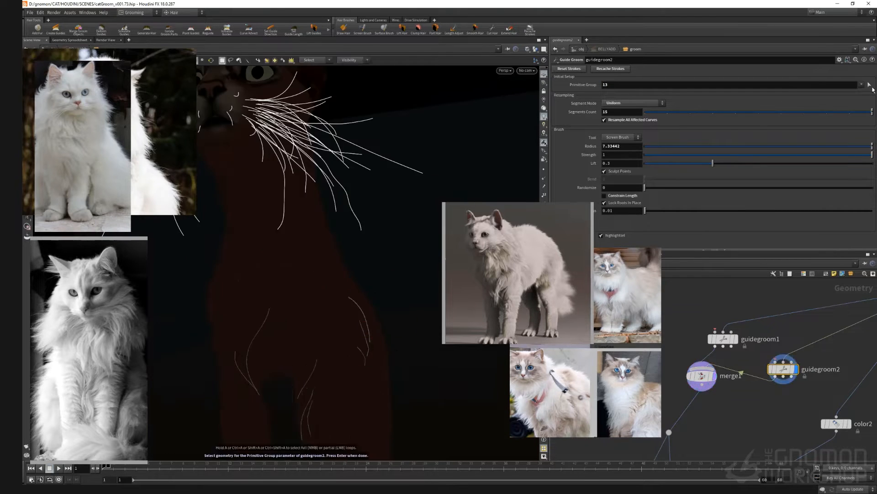
pyautogui.keyDown('alt'); pyautogui.moveTo(402, 285); pyautogui.dragTo(353, 328); pyautogui.keyUp('alt')
pyautogui.keyDown('alt'); pyautogui.moveTo(352, 327); pyautogui.dragTo(303, 394, button='right'); pyautogui.keyUp('alt')
pyautogui.keyDown('alt'); pyautogui.moveTo(303, 394); pyautogui.dragTo(269, 389); pyautogui.keyUp('alt')
# Step: Append a Mirror node after the guide groom node
pyautogui.rightClick(775, 377)
pyautogui.write('mirror')
pyautogui.press('Return')
pyautogui.click(786, 398)
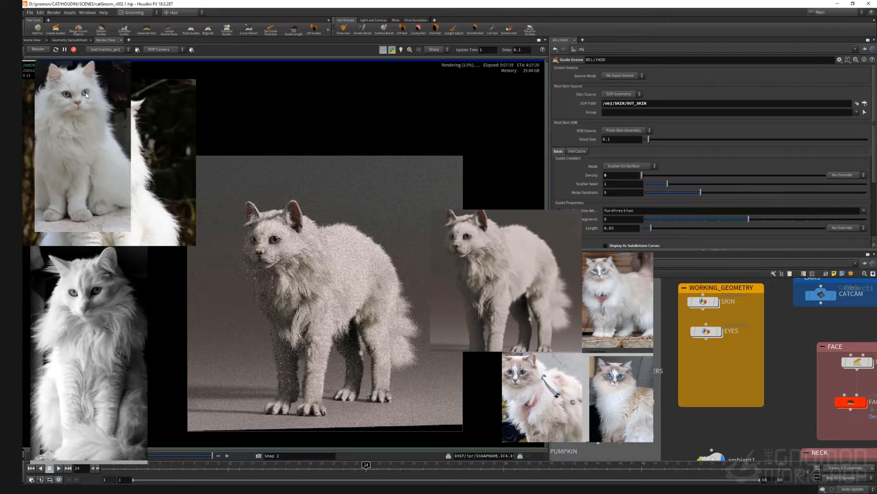
# Step: Switch the viewer from the render view back to the scene view
pyautogui.click(74, 51)
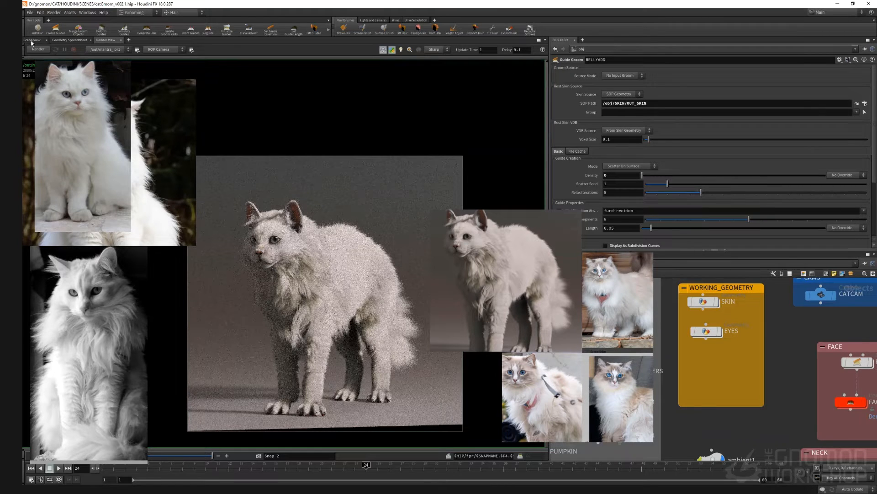
pyautogui.click(33, 40)
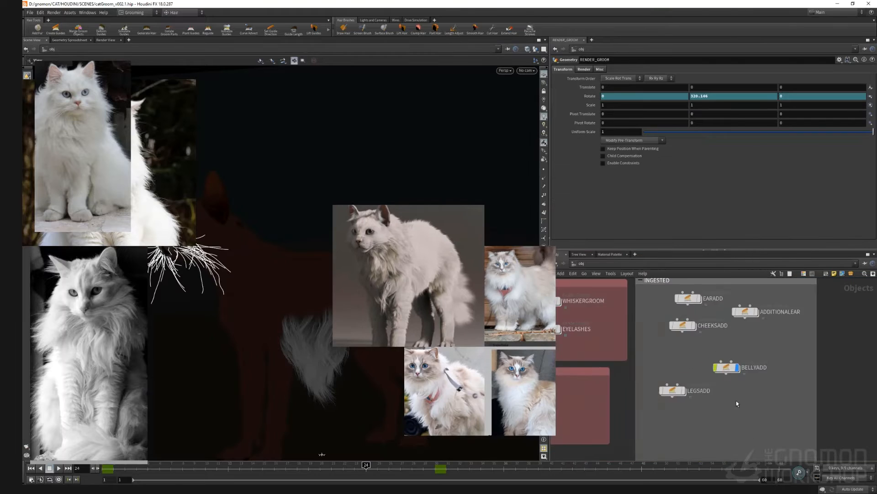
# Step: Dive into the BELLYADD geometry network
pyautogui.scroll(5, 731, 371)
pyautogui.doubleClick(731, 371)
pyautogui.moveTo(751, 394); pyautogui.dragTo(738, 286, button='middle')
pyautogui.scroll(-6, 727, 407)
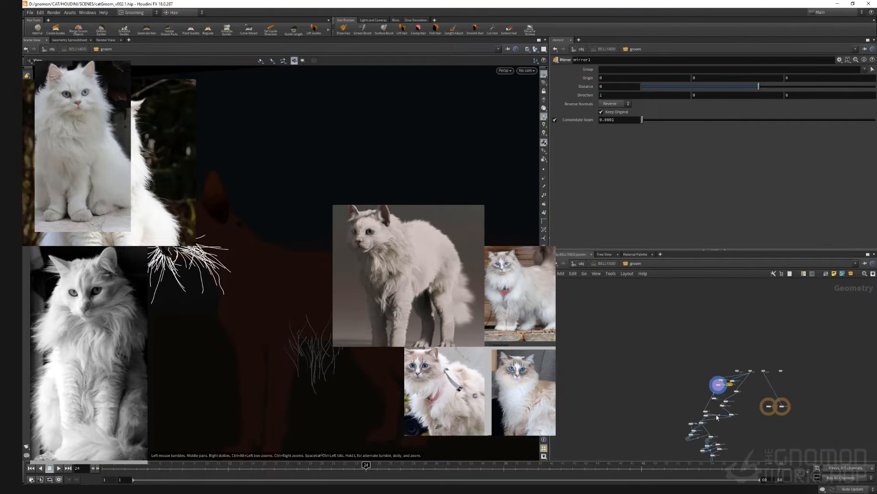
# Step: Reposition the guide transfer node and wire it into OUT_BELLYADD
pyautogui.moveTo(728, 406); pyautogui.dragTo(726, 317, button='middle')
pyautogui.scroll(7, 719, 339)
pyautogui.scroll(-7, 690, 430)
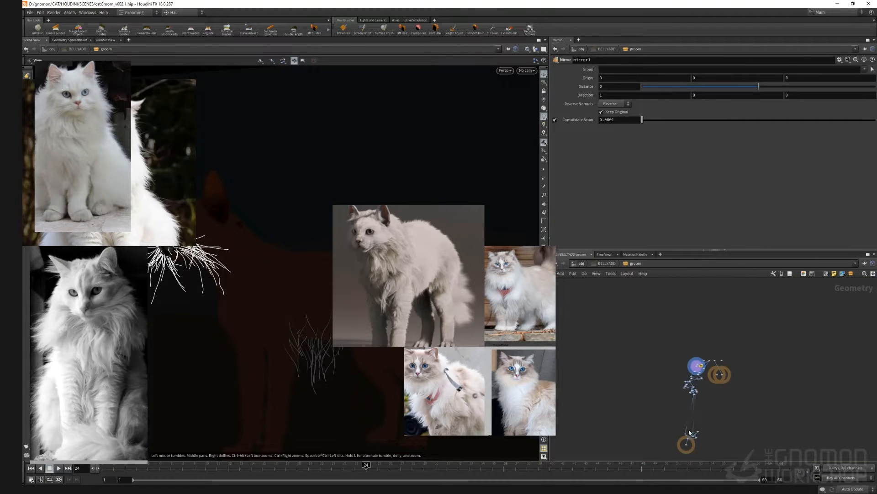
pyautogui.scroll(8, 713, 416)
pyautogui.moveTo(666, 381); pyautogui.dragTo(683, 390, button='middle')
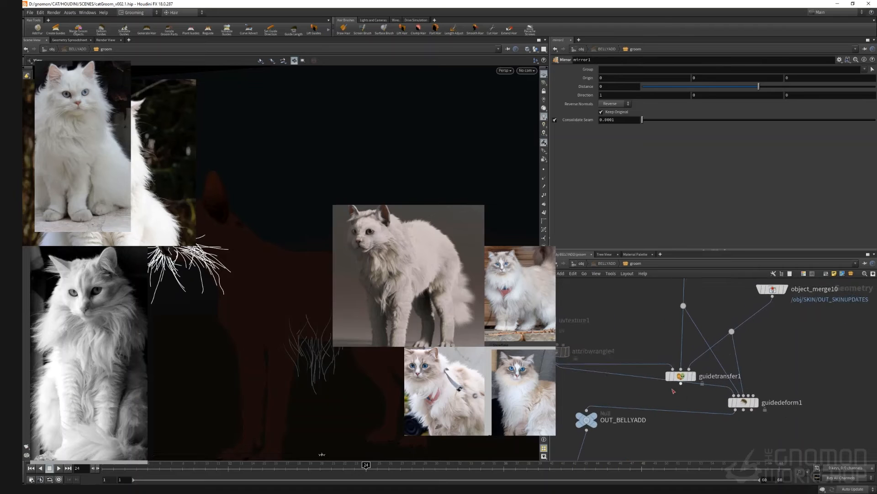
pyautogui.moveTo(680, 383); pyautogui.dragTo(587, 410)
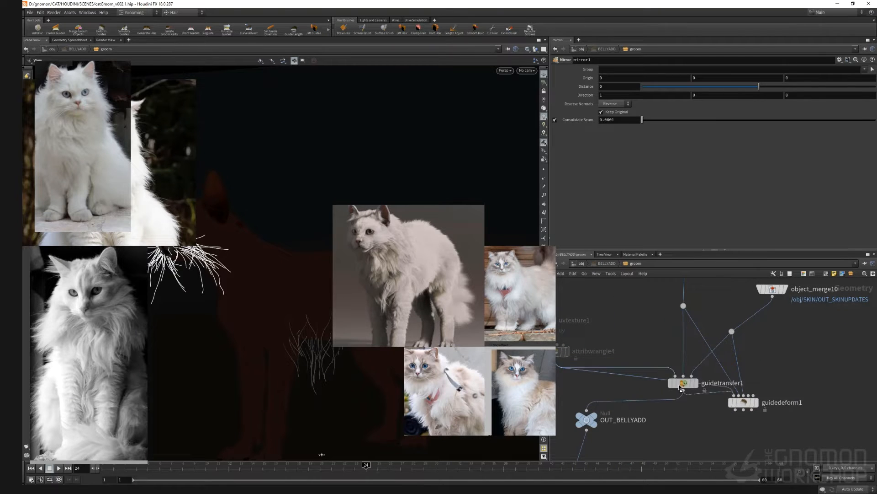
# Step: Inside the BELLYADD network, duplicate the guidegroom2 node to create a new guide groom node
pyautogui.scroll(-6, 654, 347)
pyautogui.scroll(6, 653, 345)
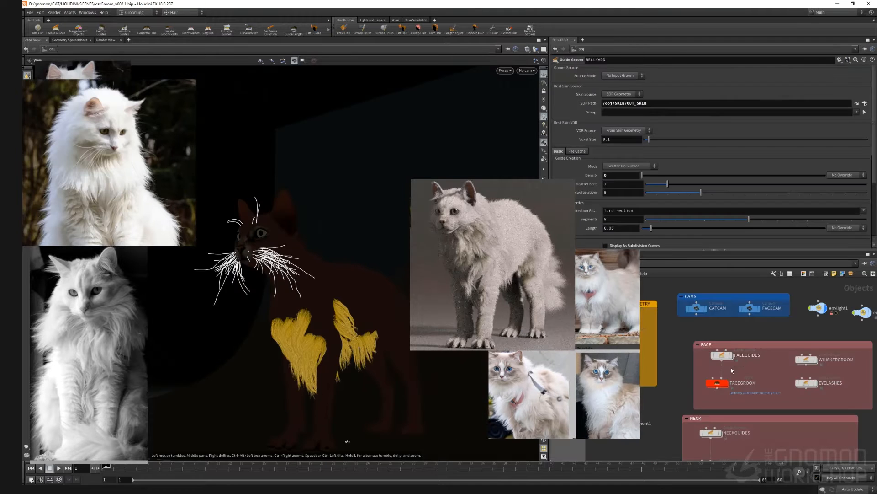
pyautogui.scroll(5, 749, 411)
pyautogui.click(750, 411)
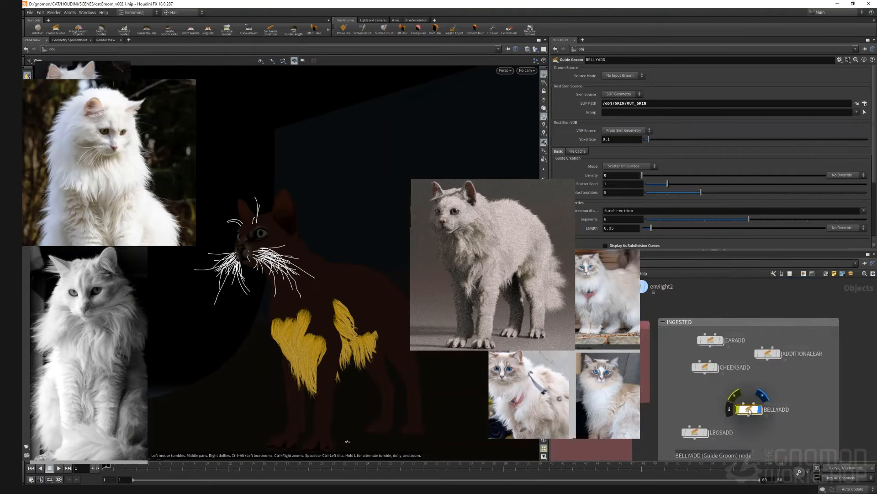
pyautogui.doubleClick(750, 411)
pyautogui.moveTo(699, 302); pyautogui.dragTo(805, 457, button='middle')
pyautogui.scroll(-4, 761, 342)
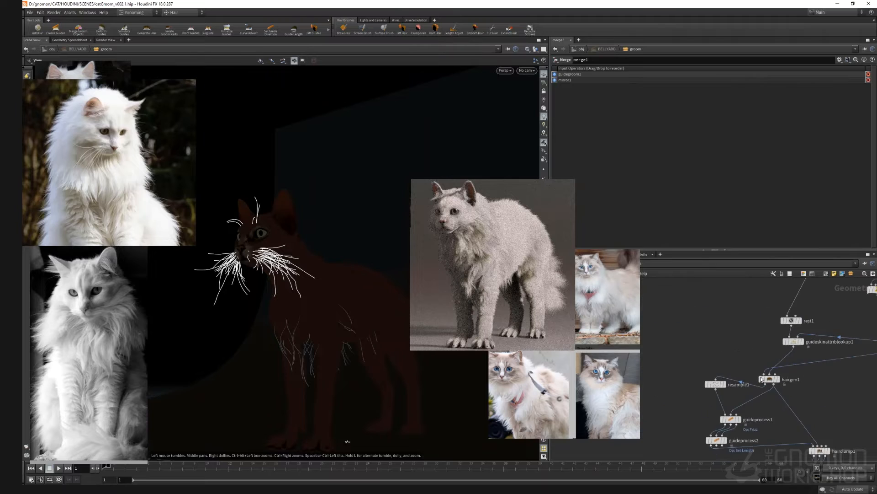
pyautogui.moveTo(758, 342); pyautogui.dragTo(682, 453, button='middle')
pyautogui.scroll(4, 735, 359)
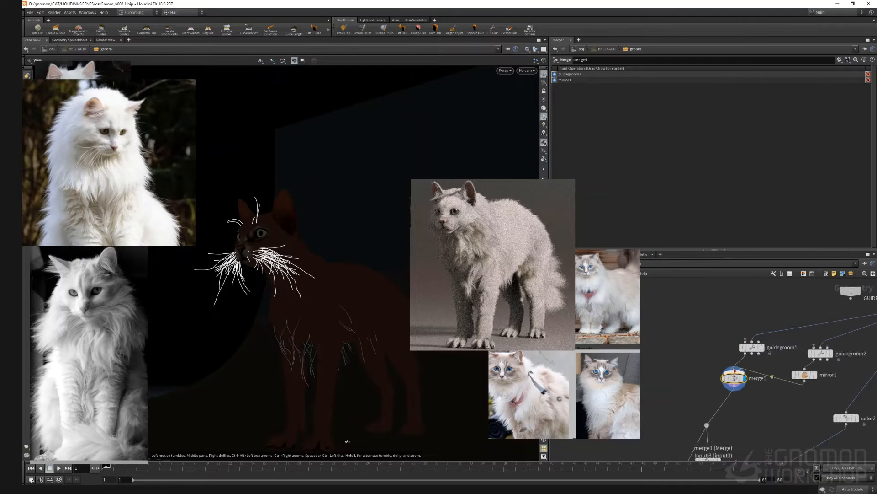
pyautogui.moveTo(753, 350)
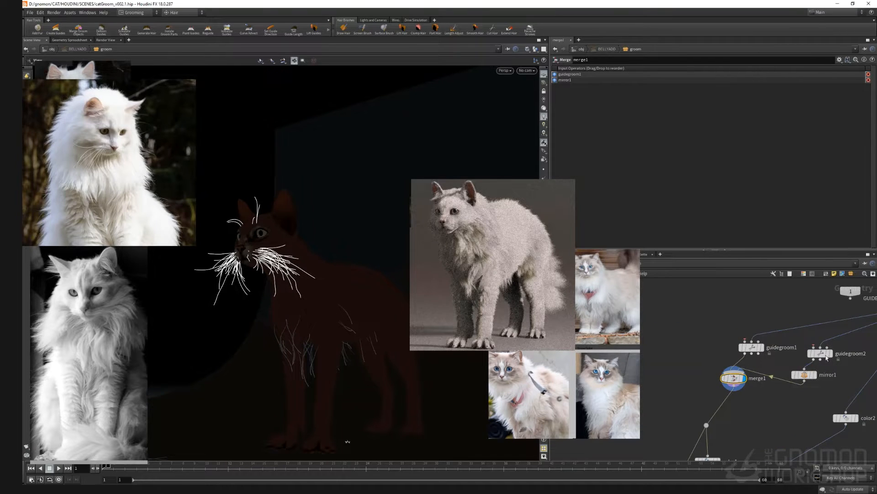
pyautogui.keyDown('alt'); pyautogui.moveTo(824, 356); pyautogui.dragTo(707, 328); pyautogui.keyUp('alt')
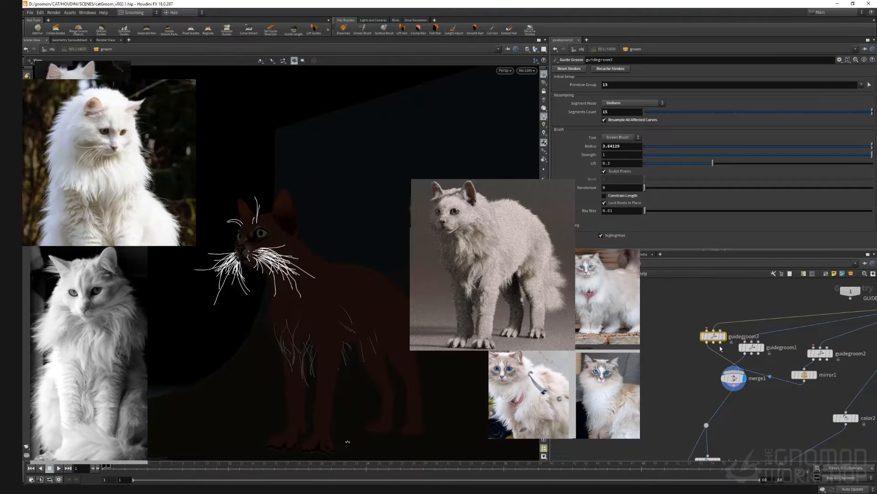
# Step: Switch the new guide groom's tool to Plant Guides and plant several guides on the cat's belly
pyautogui.moveTo(714, 339)
pyautogui.click(744, 379)
pyautogui.click(626, 138)
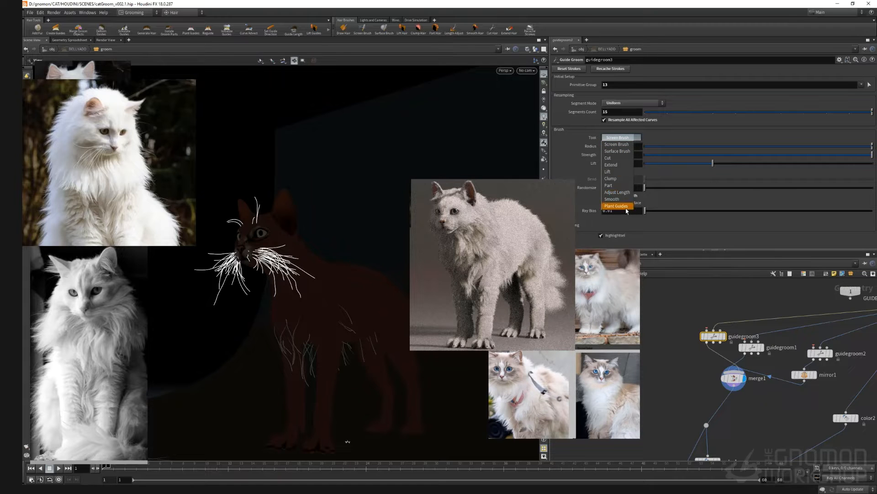
pyautogui.click(618, 209)
pyautogui.keyDown('alt'); pyautogui.moveTo(304, 314); pyautogui.dragTo(338, 316); pyautogui.keyUp('alt')
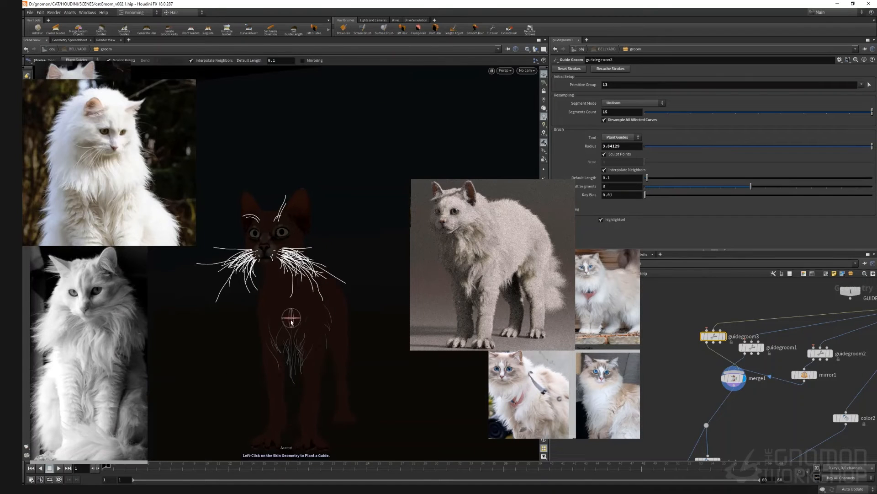
pyautogui.moveTo(289, 313); pyautogui.dragTo(309, 326, button='middle')
pyautogui.keyDown('alt'); pyautogui.moveTo(309, 326); pyautogui.dragTo(292, 329, button='right'); pyautogui.keyUp('alt')
pyautogui.keyDown('alt'); pyautogui.moveTo(292, 330); pyautogui.dragTo(310, 316); pyautogui.keyUp('alt')
pyautogui.click(305, 363)
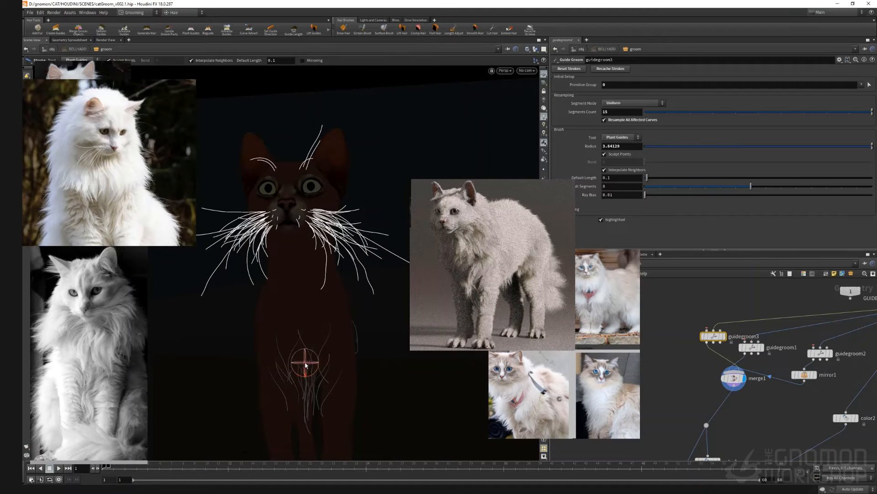
# Step: Comb the newly planted belly guides with the Screen Brush, then return the tool to Plant Guides
pyautogui.click(624, 137)
pyautogui.click(616, 145)
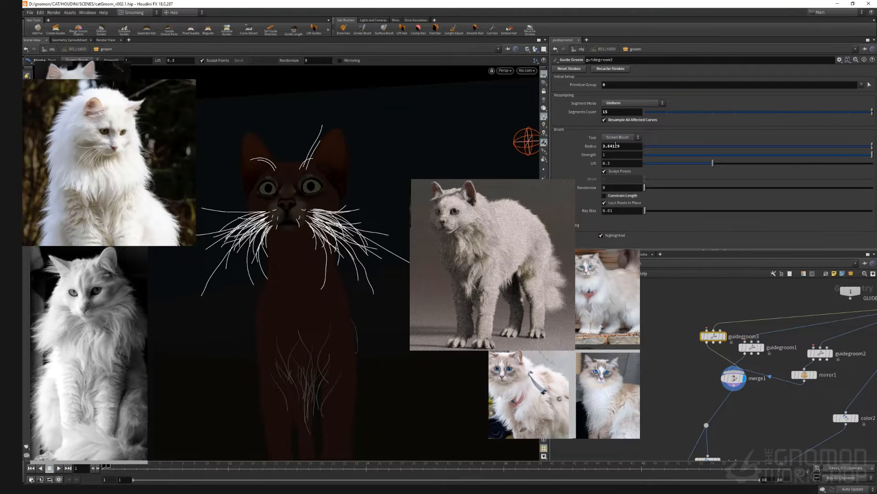
pyautogui.moveTo(309, 297)
pyautogui.keyDown('alt'); pyautogui.mouseDown()
pyautogui.moveTo(275, 321)
pyautogui.moveTo(322, 321)
pyautogui.moveTo(348, 350)
pyautogui.mouseUp(); pyautogui.keyUp('alt')
pyautogui.keyDown('alt'); pyautogui.moveTo(349, 351); pyautogui.dragTo(346, 346, button='right'); pyautogui.keyUp('alt')
pyautogui.keyDown('alt'); pyautogui.moveTo(346, 347); pyautogui.dragTo(200, 309); pyautogui.keyUp('alt')
pyautogui.click(624, 137)
pyautogui.click(617, 130)
# Step: Select guidegroom2 and comb its belly guides with the Screen Brush before returning to Plant Guides
pyautogui.click(831, 353)
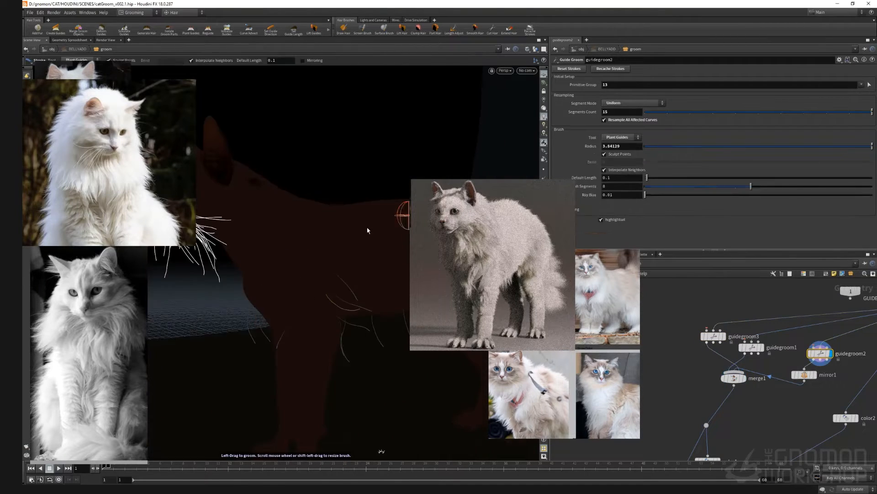
pyautogui.click(624, 137)
pyautogui.click(616, 145)
pyautogui.moveTo(367, 229)
pyautogui.keyDown('alt'); pyautogui.mouseDown()
pyautogui.moveTo(375, 309)
pyautogui.moveTo(378, 288)
pyautogui.moveTo(267, 323)
pyautogui.moveTo(358, 270)
pyautogui.moveTo(293, 293)
pyautogui.mouseUp(); pyautogui.keyUp('alt')
pyautogui.click(624, 137)
pyautogui.click(616, 130)
# Step: Select guidegroom3 and brush its belly guides again with the Screen Brush, then return to Plant Guides
pyautogui.click(744, 378)
pyautogui.click(713, 336)
pyautogui.moveTo(614, 85); pyautogui.dragTo(586, 100)
pyautogui.click(624, 137)
pyautogui.click(617, 145)
pyautogui.moveTo(228, 320)
pyautogui.keyDown('alt'); pyautogui.mouseDown()
pyautogui.moveTo(303, 353)
pyautogui.moveTo(218, 315)
pyautogui.moveTo(320, 326)
pyautogui.moveTo(284, 338)
pyautogui.mouseUp(); pyautogui.keyUp('alt')
pyautogui.click(623, 137)
pyautogui.click(616, 130)
# Step: Select guidegroom2 and groom its guides with the Screen Brush shelf tool
pyautogui.click(830, 353)
pyautogui.click(821, 351)
pyautogui.click(362, 30)
pyautogui.moveTo(228, 338)
pyautogui.keyDown('alt'); pyautogui.mouseDown()
pyautogui.moveTo(251, 348)
pyautogui.moveTo(341, 350)
pyautogui.moveTo(337, 308)
pyautogui.moveTo(300, 458)
pyautogui.mouseUp(); pyautogui.keyUp('alt')
pyautogui.click(492, 30)
pyautogui.click(362, 29)
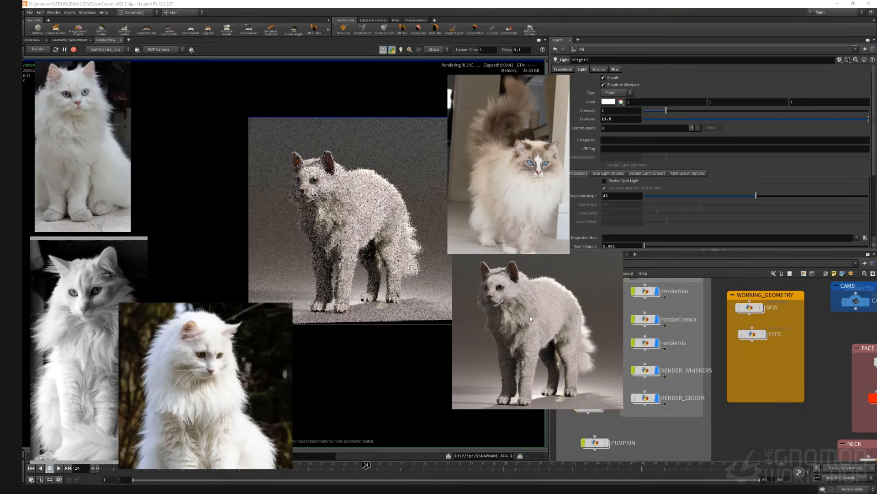
# Step: Examine the render and the SKIN object's geometry file paths
pyautogui.moveTo(531, 369); pyautogui.dragTo(444, 375)
pyautogui.moveTo(754, 316); pyautogui.dragTo(762, 342, button='middle')
pyautogui.click(758, 334)
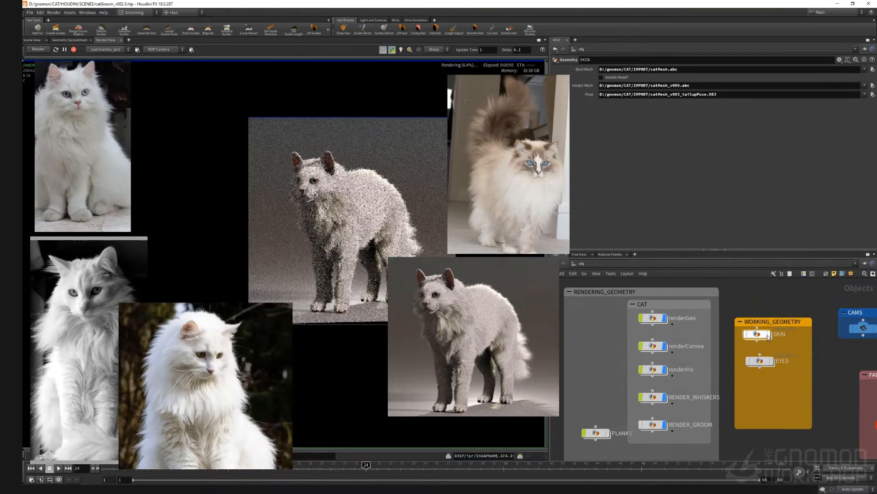
pyautogui.moveTo(688, 86); pyautogui.dragTo(599, 86)
pyautogui.scroll(-2, 777, 299)
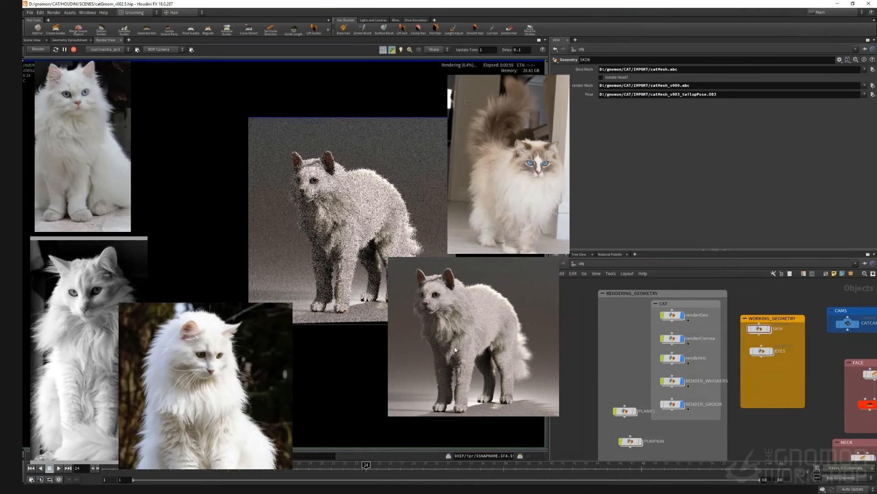
pyautogui.moveTo(455, 350); pyautogui.dragTo(498, 353)
pyautogui.moveTo(769, 381); pyautogui.dragTo(724, 415, button='middle')
pyautogui.moveTo(538, 308); pyautogui.dragTo(511, 340)
# Step: Inside the SKIN geometry network, set the SKINCOLOR node's colour to white
pyautogui.click(575, 264)
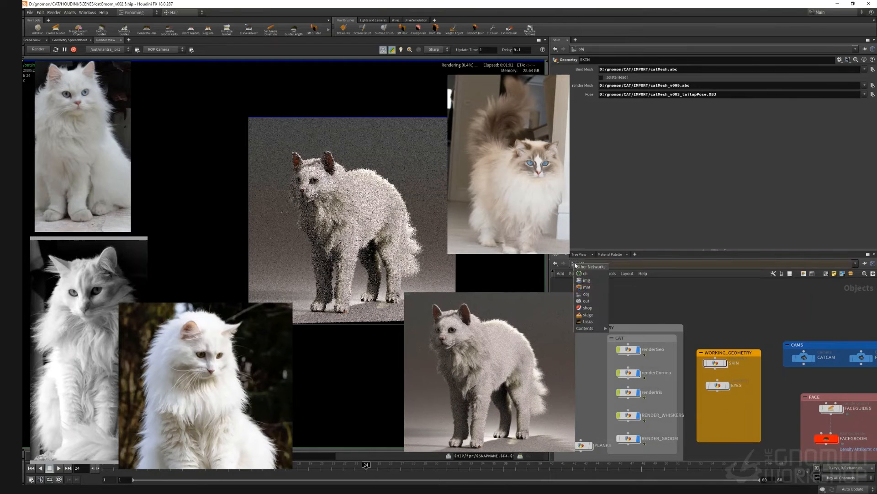
pyautogui.click(588, 287)
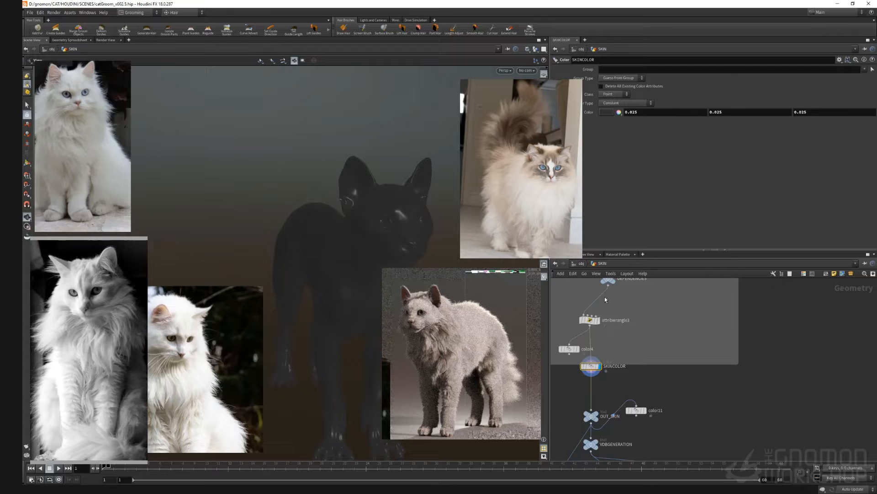
pyautogui.moveTo(704, 315); pyautogui.dragTo(694, 395, button='middle')
pyautogui.moveTo(694, 395); pyautogui.dragTo(740, 405, button='right')
pyautogui.moveTo(741, 405); pyautogui.dragTo(727, 382, button='middle')
pyautogui.moveTo(727, 382); pyautogui.dragTo(722, 371, button='right')
pyautogui.moveTo(704, 373); pyautogui.dragTo(567, 460)
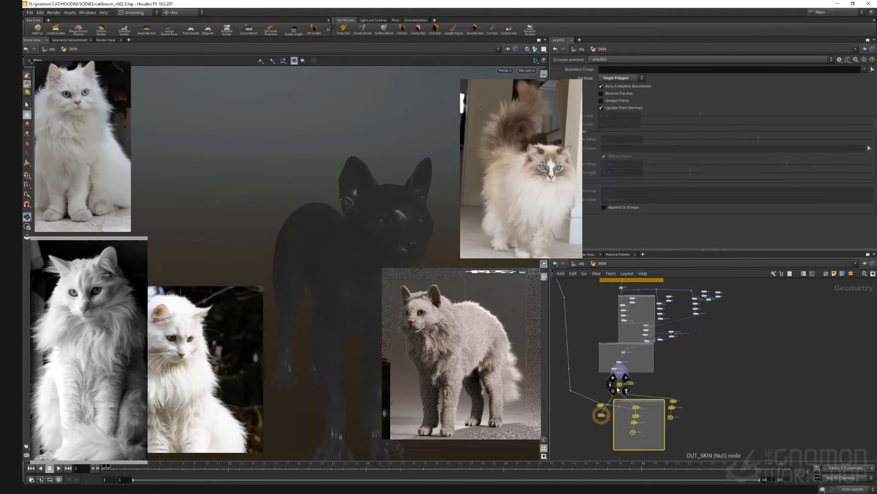
pyautogui.moveTo(618, 389); pyautogui.dragTo(634, 432)
pyautogui.scroll(6, 635, 392)
pyautogui.click(634, 386)
pyautogui.moveTo(600, 346); pyautogui.dragTo(627, 392, button='middle')
pyautogui.scroll(3, 626, 391)
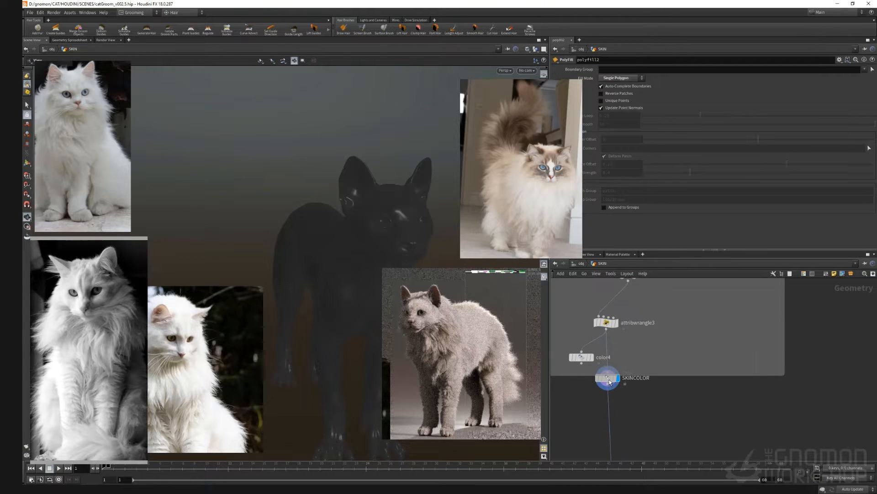
pyautogui.click(609, 381)
pyautogui.click(606, 112)
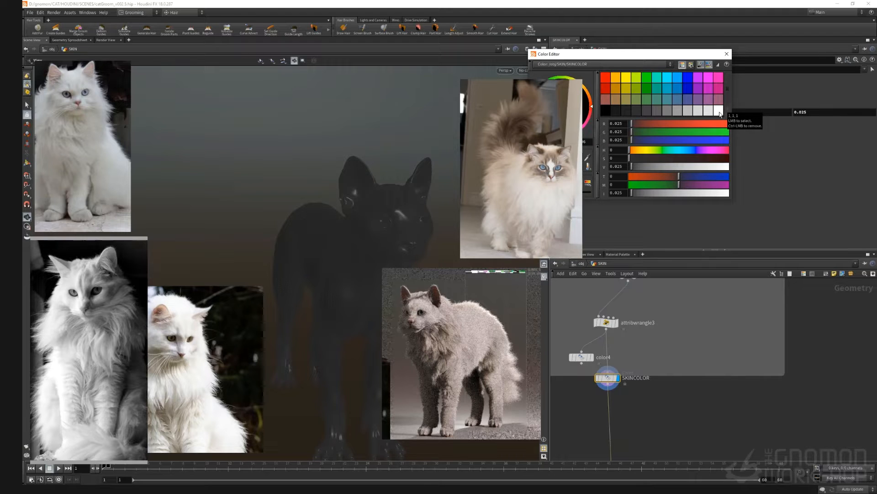
pyautogui.click(719, 111)
pyautogui.click(727, 54)
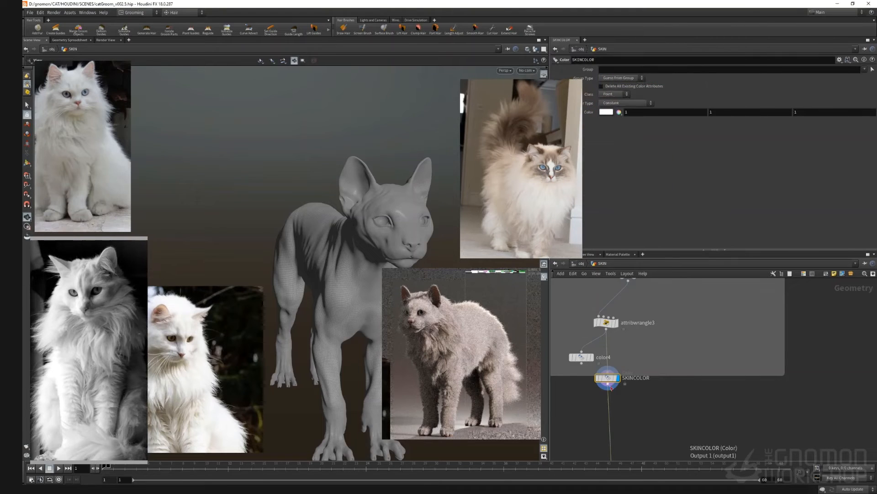
# Step: Append a Null node after SKINCOLOR and name it TEXTURING
pyautogui.moveTo(610, 387); pyautogui.dragTo(727, 401)
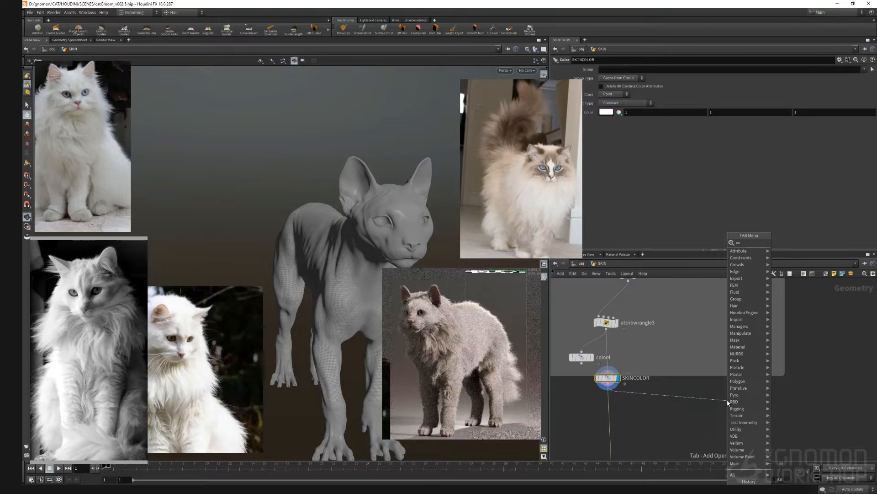
pyautogui.write('null')
pyautogui.press('Return')
pyautogui.doubleClick(745, 404)
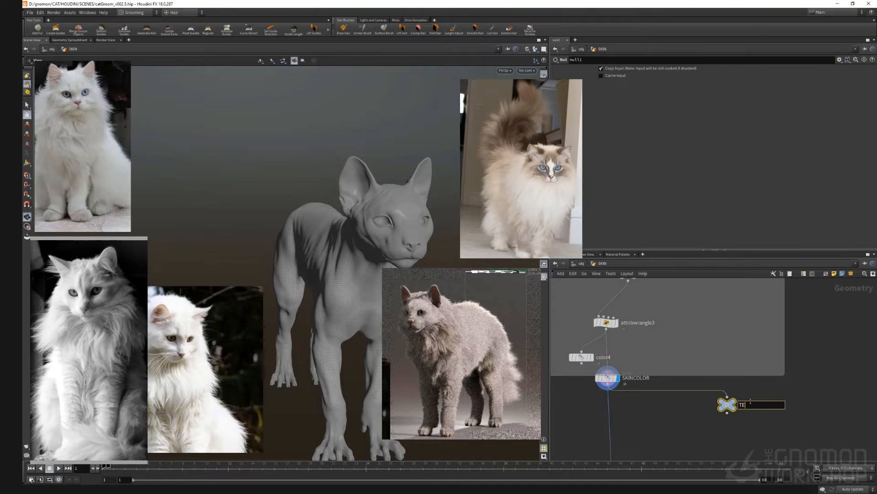
pyautogui.write('TEXTURING')
pyautogui.press('Return')
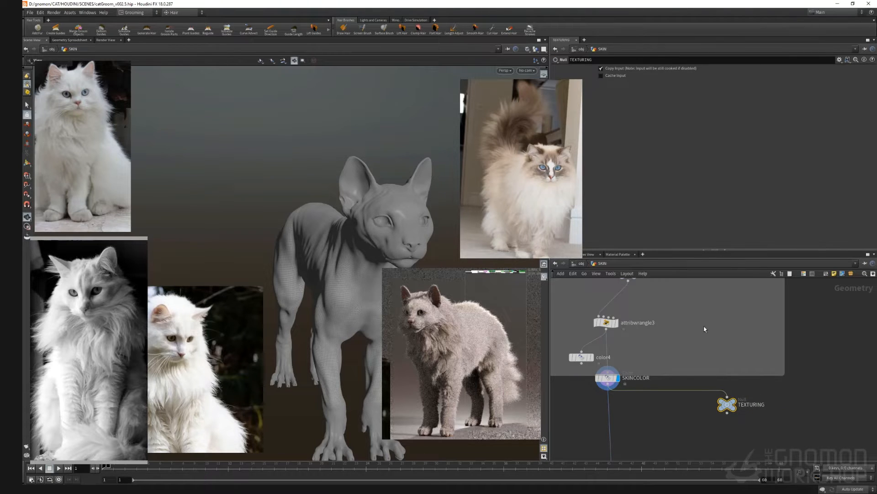
pyautogui.moveTo(695, 431); pyautogui.dragTo(652, 388, button='middle')
pyautogui.moveTo(685, 370); pyautogui.dragTo(695, 386)
pyautogui.write('attr wrangle')
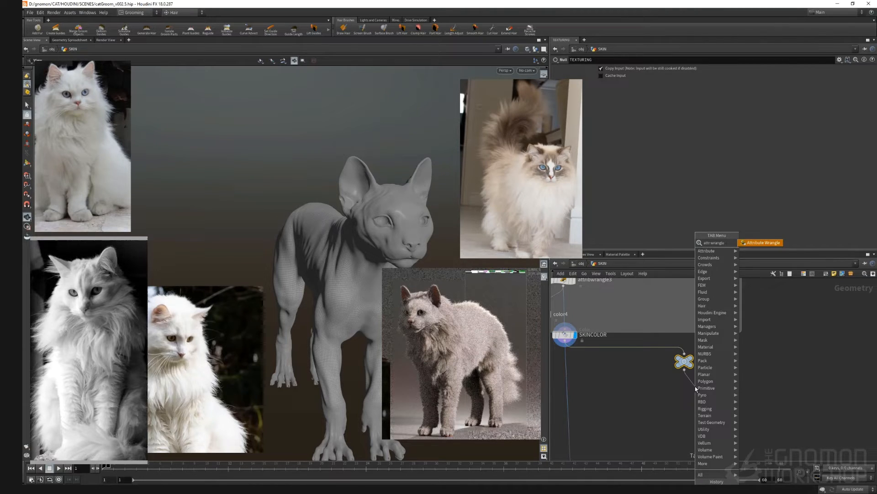
pyautogui.press('Return')
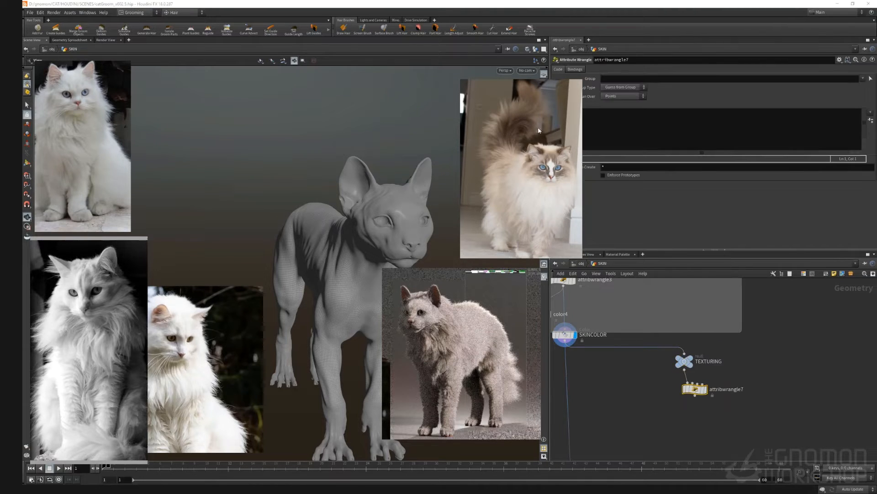
pyautogui.moveTo(539, 131); pyautogui.dragTo(505, 133)
pyautogui.click(583, 124)
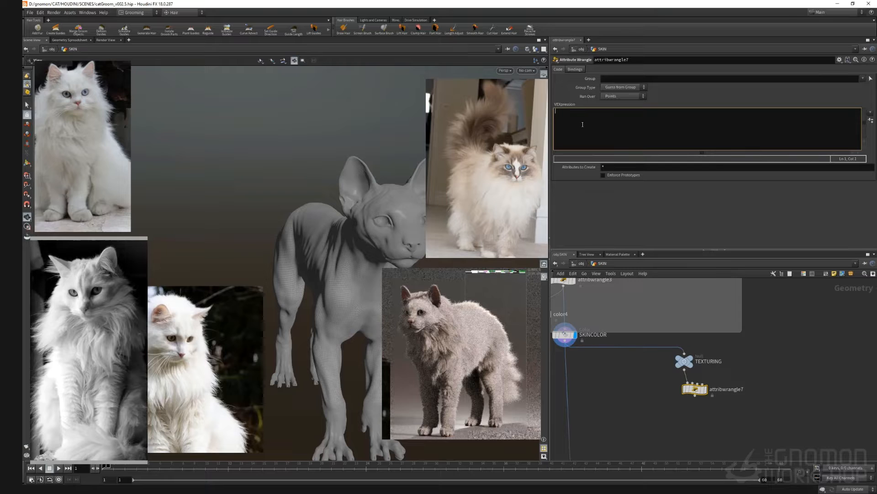
pyautogui.write('v@earsTail = {1, 0, 0};')
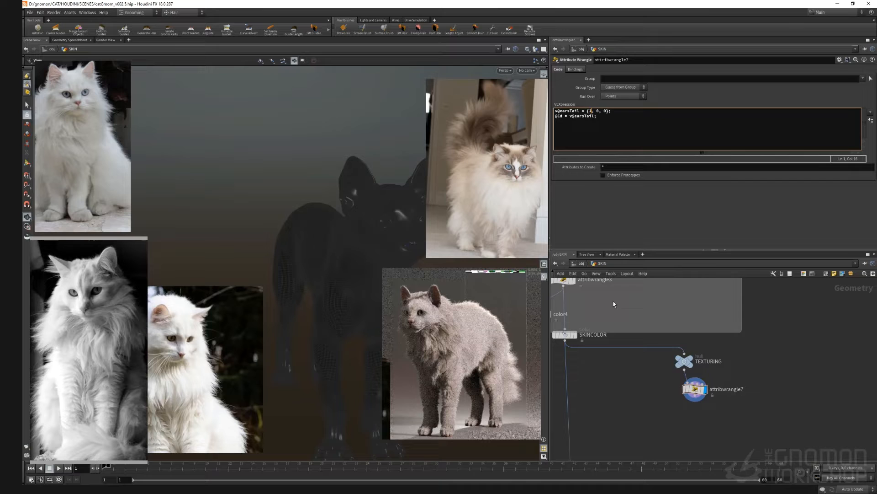
pyautogui.click(614, 388)
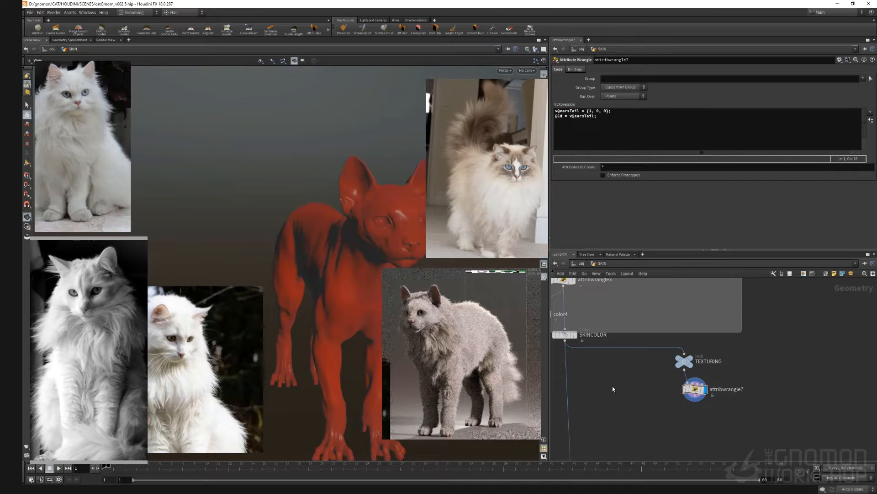
# Step: Change the earsTail vector in the wrangle code to {1, 1, 1}
pyautogui.doubleClick(598, 111)
pyautogui.write('1')
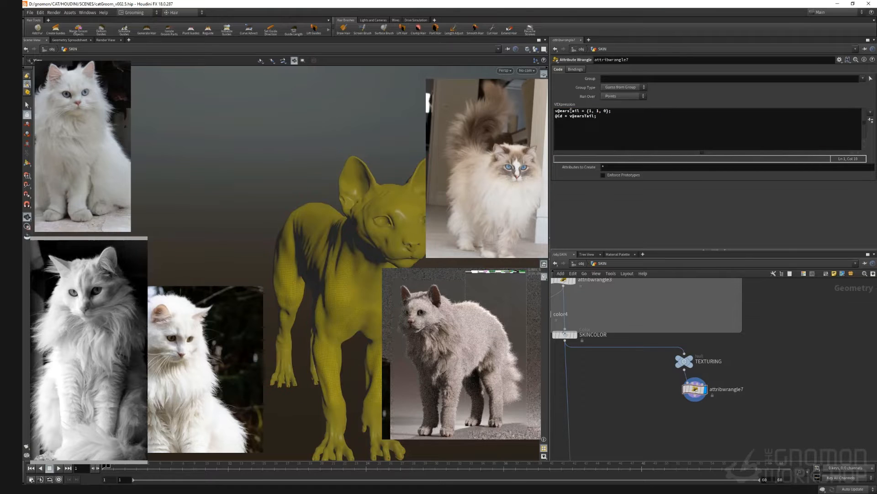
pyautogui.click(591, 111)
pyautogui.press('BackSpace')
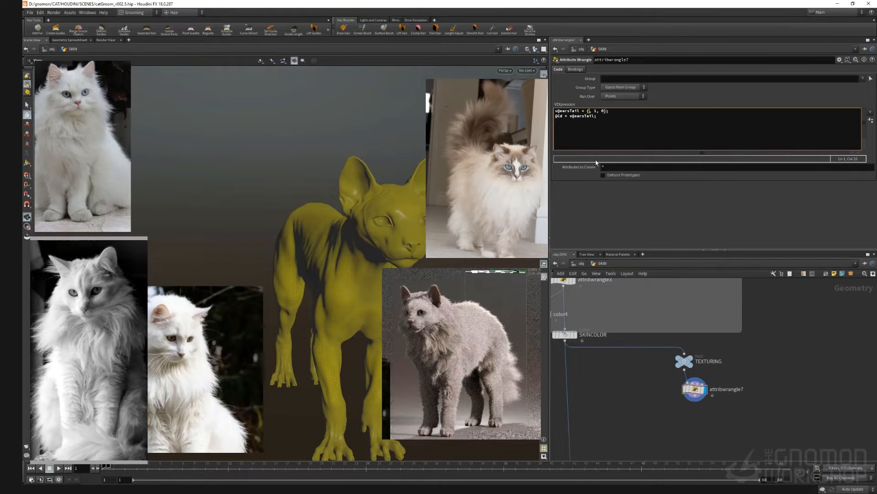
pyautogui.write('0')
pyautogui.click(599, 111)
pyautogui.press('BackSpace')
pyautogui.write('1')
pyautogui.doubleClick(591, 110)
pyautogui.click(626, 410)
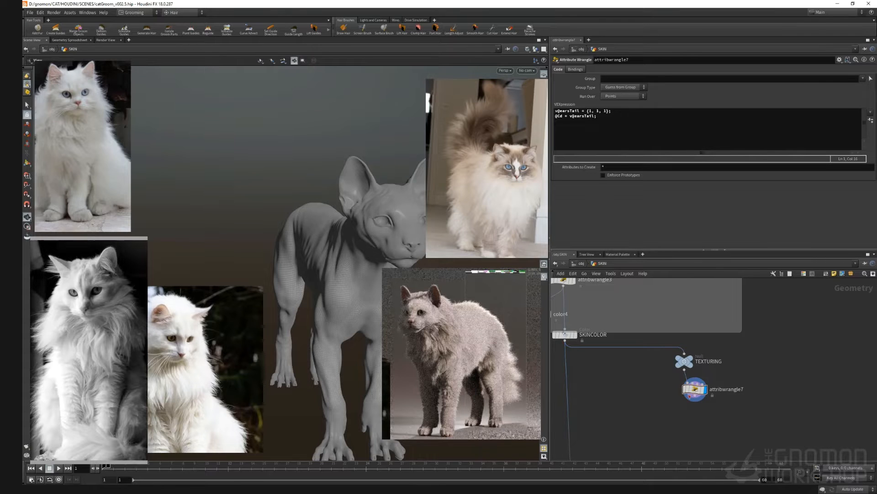
# Step: Append an Attribute Paint node after the earsTail wrangle
pyautogui.press('Tab')
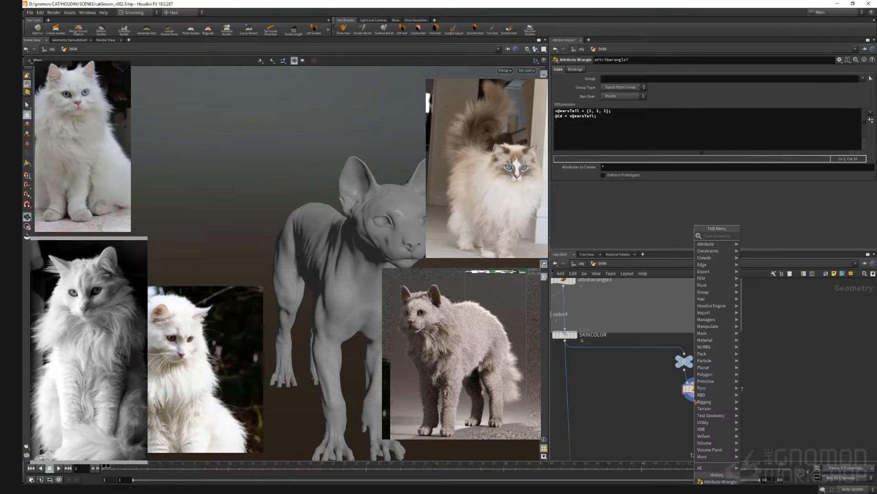
pyautogui.write('paint')
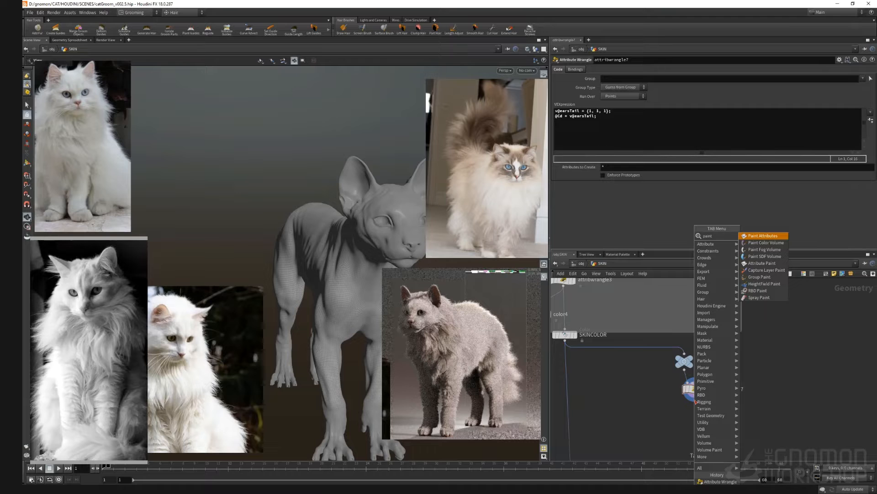
pyautogui.press('Return')
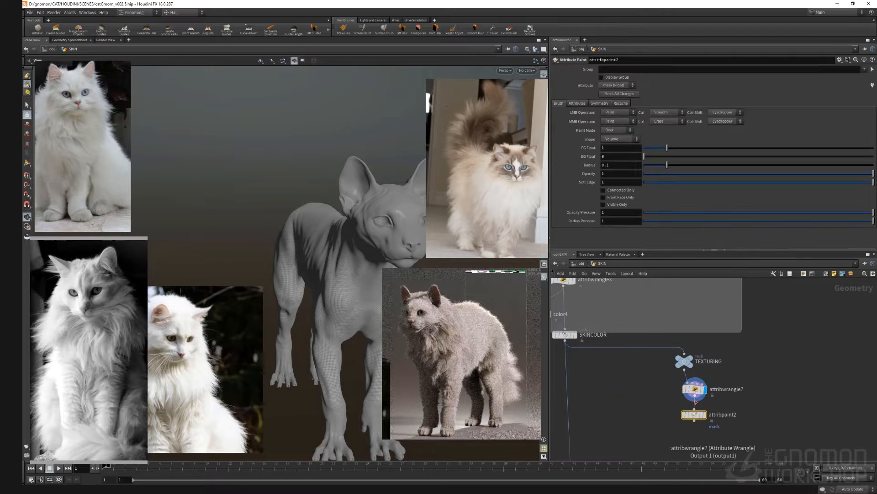
pyautogui.click(693, 390)
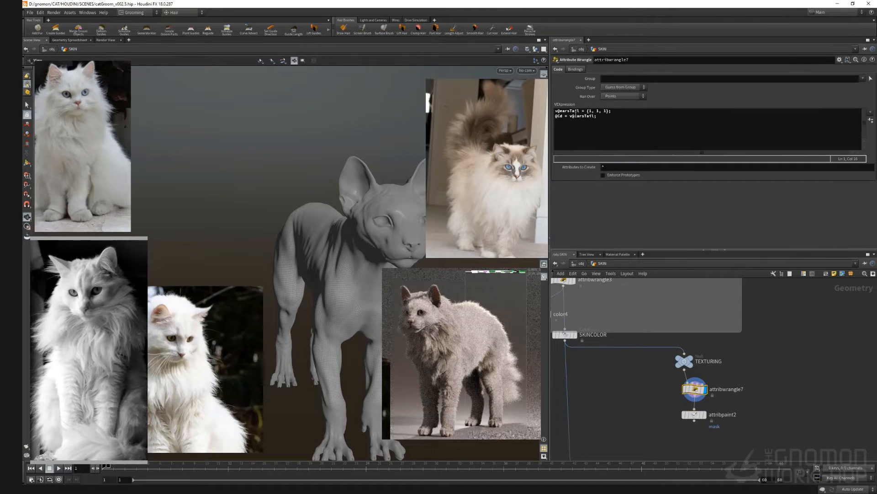
pyautogui.moveTo(581, 111); pyautogui.dragTo(560, 110)
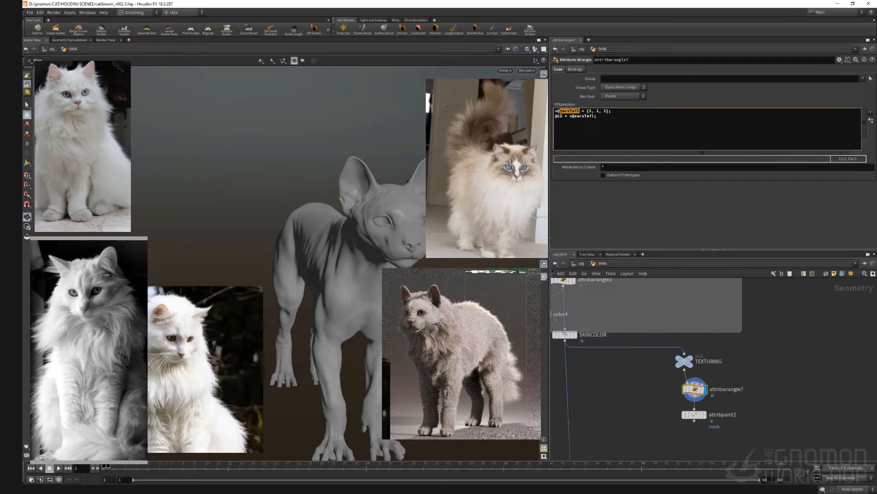
pyautogui.click(694, 415)
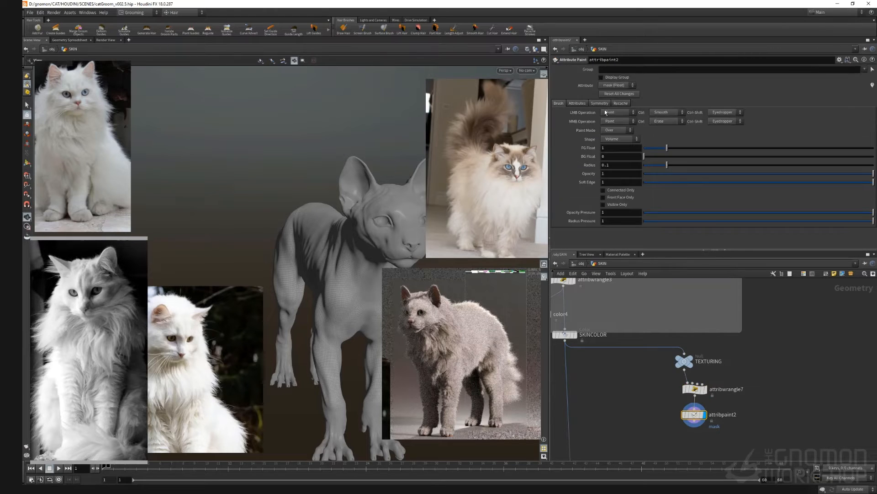
# Step: Set the paint node's attribute to a Color type named earsTail
pyautogui.click(578, 104)
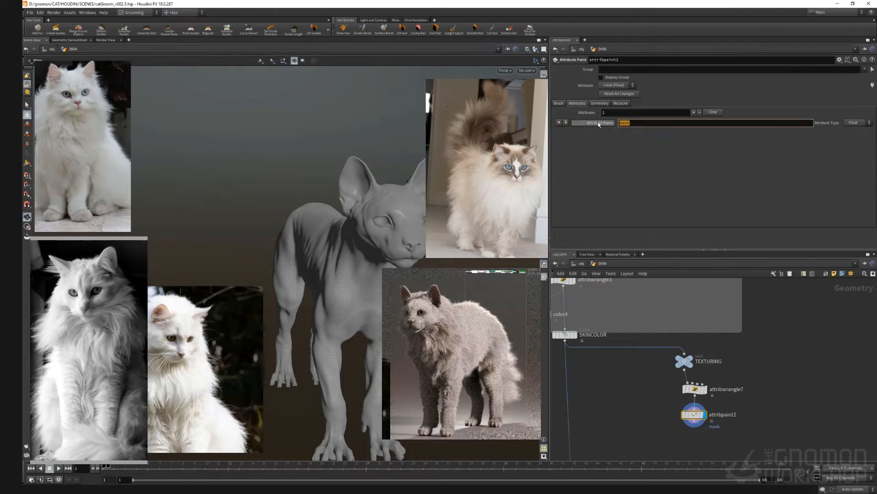
pyautogui.click(567, 122)
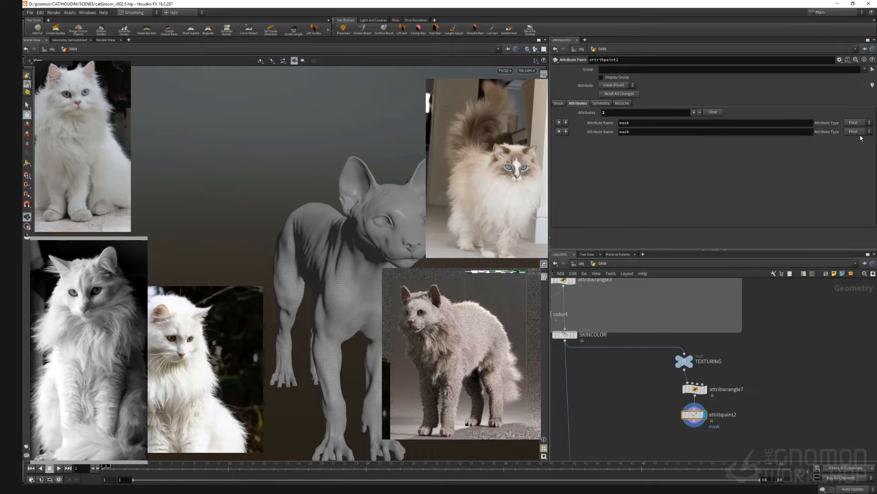
pyautogui.click(559, 131)
pyautogui.click(854, 123)
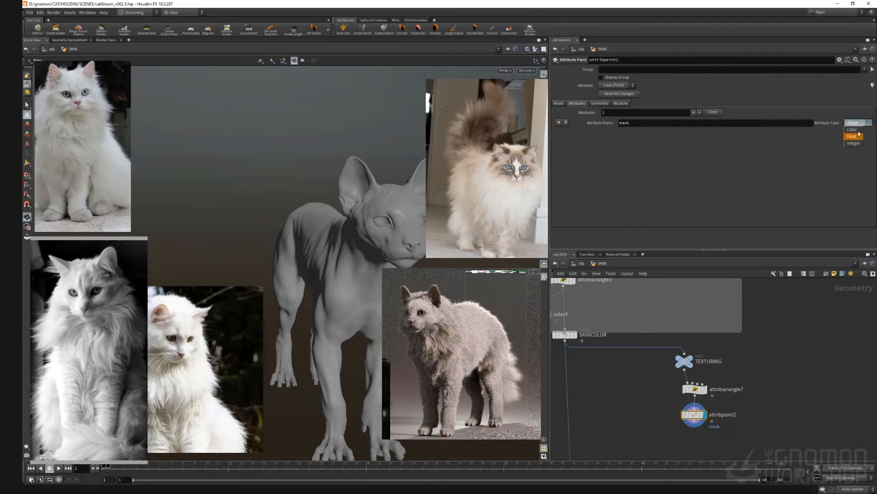
pyautogui.click(854, 143)
pyautogui.doubleClick(624, 122)
pyautogui.write('earsTail')
pyautogui.press('Return')
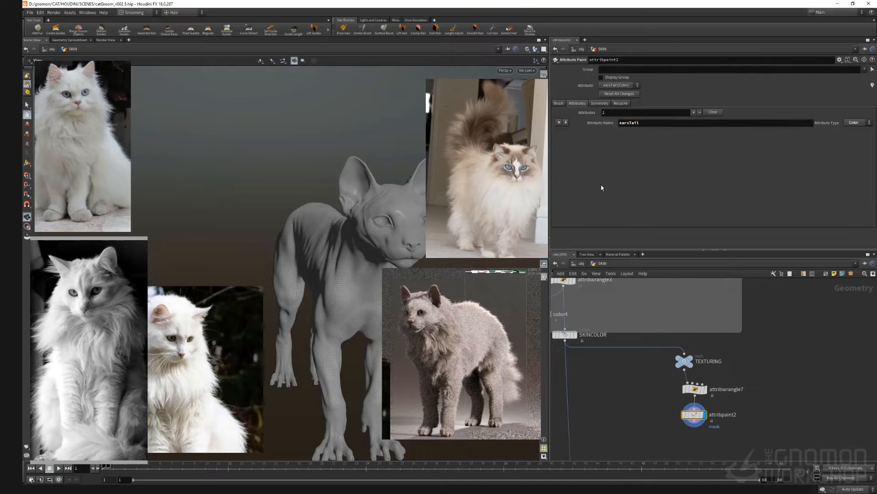
# Step: Set the foreground paint colour to orange and paint strokes over the cat's head and face
pyautogui.click(559, 103)
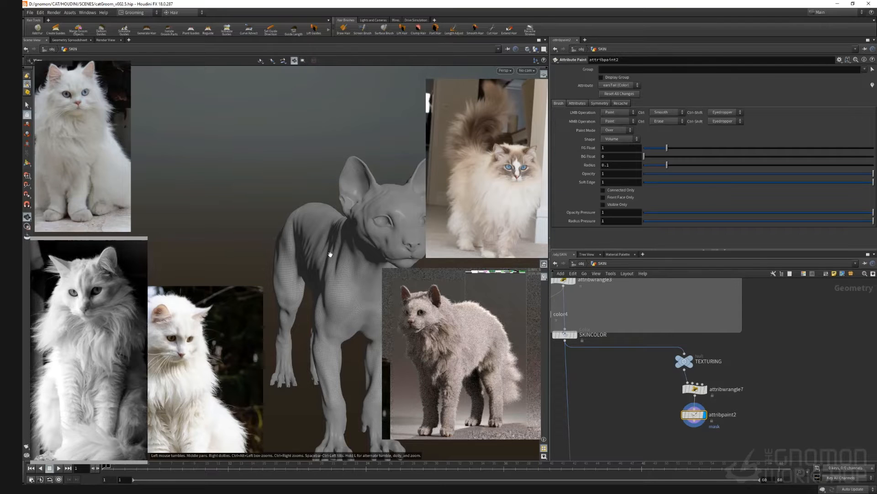
pyautogui.keyDown('alt'); pyautogui.moveTo(281, 273); pyautogui.dragTo(261, 279); pyautogui.keyUp('alt')
pyautogui.scroll(15, 331, 284)
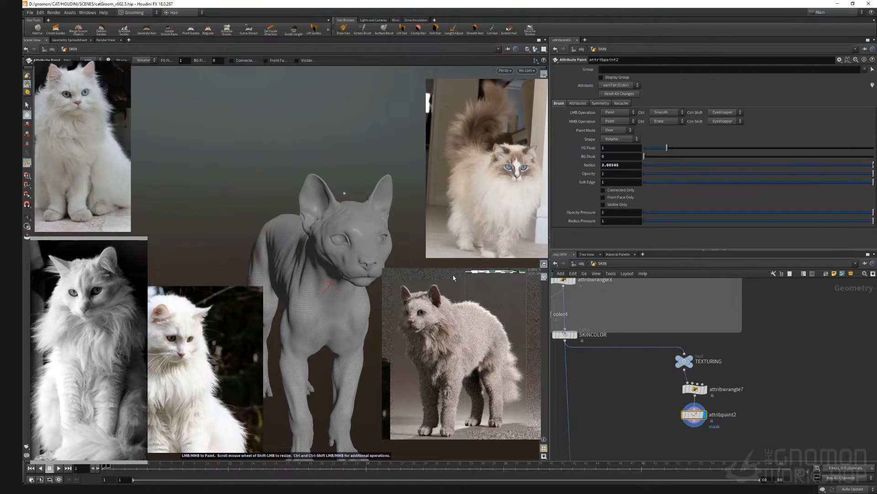
pyautogui.keyDown('alt'); pyautogui.moveTo(330, 252); pyautogui.dragTo(334, 254); pyautogui.keyUp('alt')
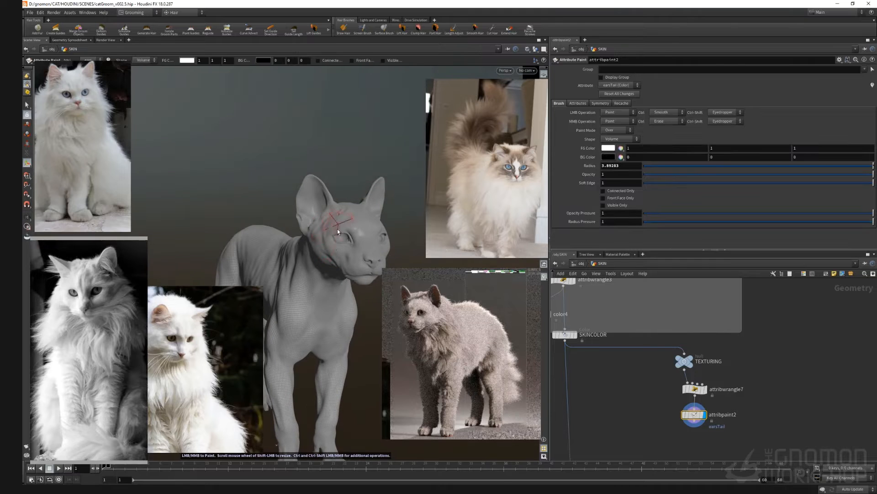
pyautogui.click(611, 146)
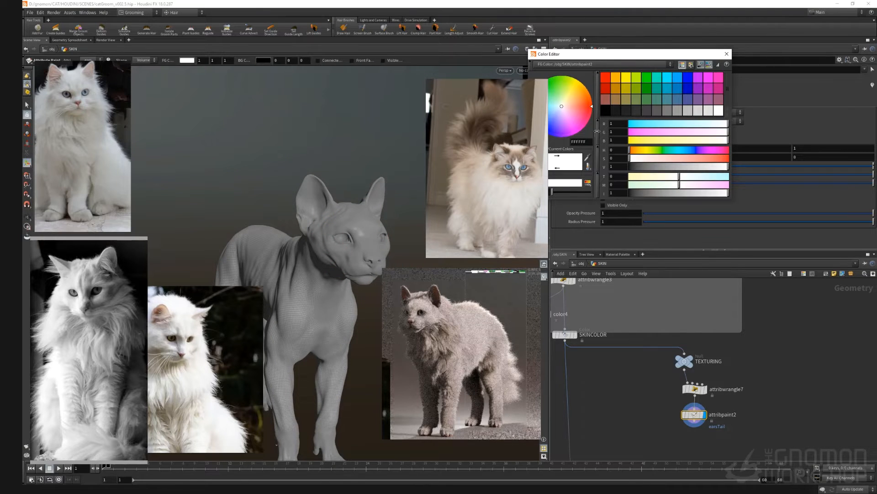
pyautogui.click(616, 89)
pyautogui.moveTo(354, 222); pyautogui.dragTo(344, 237)
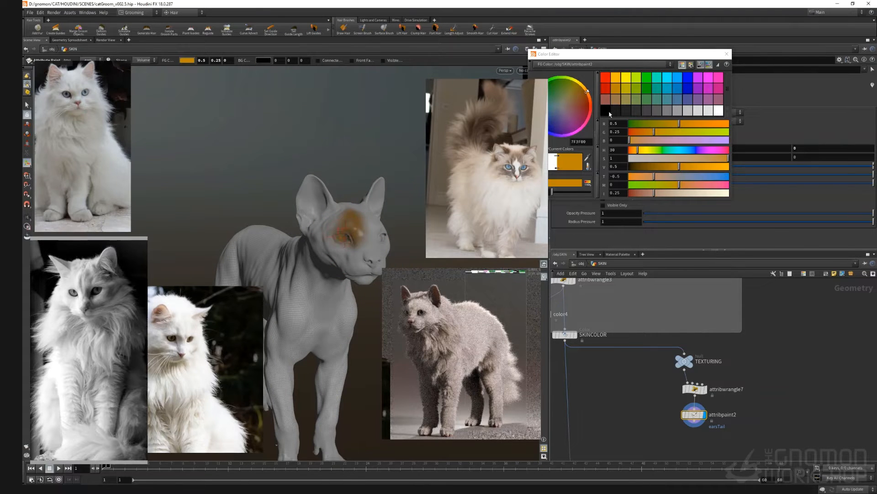
pyautogui.click(727, 54)
pyautogui.scroll(10, 351, 272)
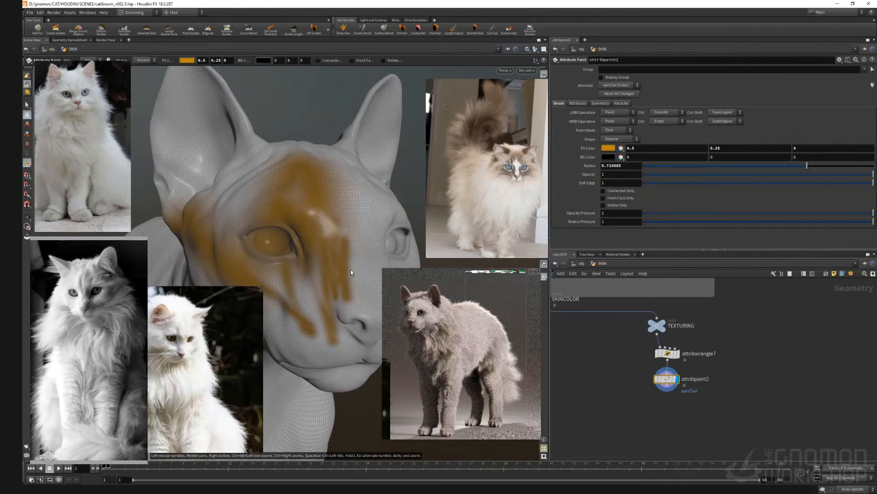
pyautogui.moveTo(351, 272); pyautogui.dragTo(365, 315)
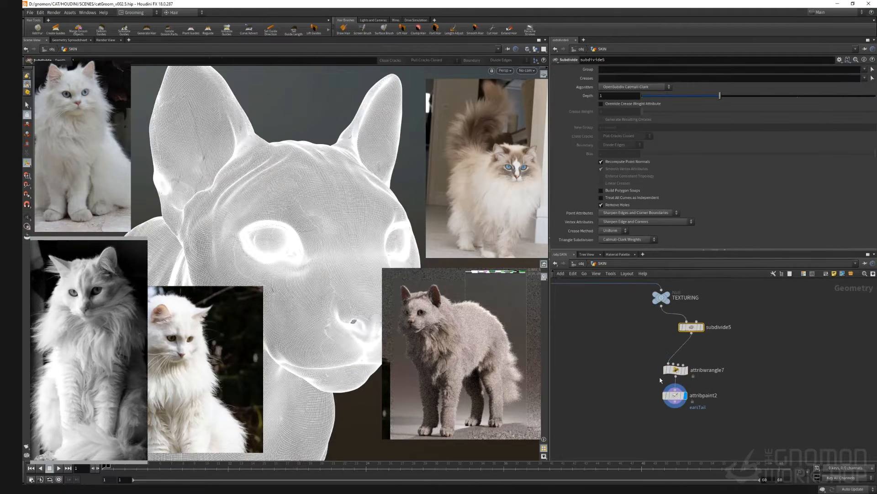
# Step: Darken the foreground colour to dark brown (231207) and paint patches around the cat's eyes and ears
pyautogui.click(675, 395)
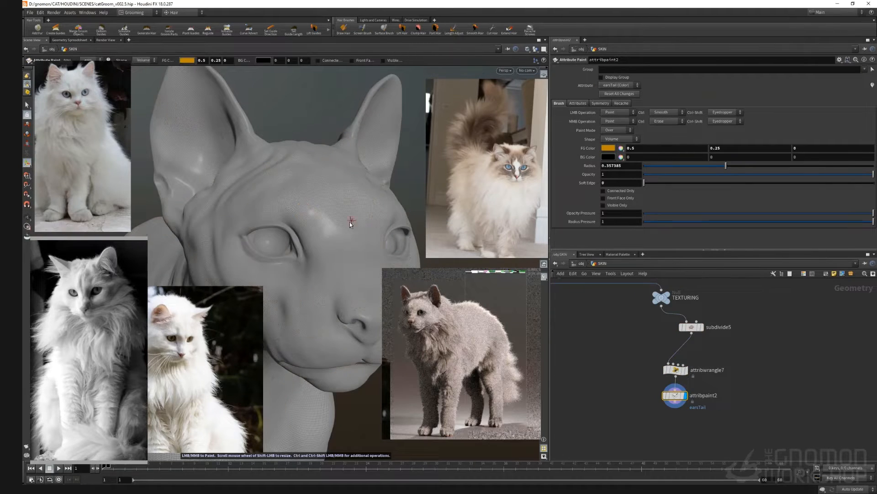
pyautogui.scroll(-5, 320, 229)
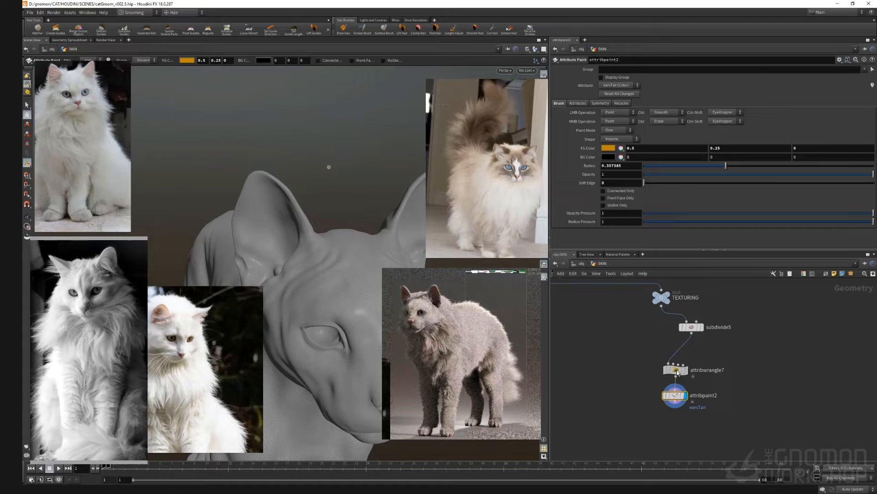
pyautogui.click(513, 156)
pyautogui.scroll(5, 316, 243)
pyautogui.click(314, 242)
pyautogui.moveTo(635, 167); pyautogui.dragTo(640, 168)
pyautogui.click(317, 253)
pyautogui.moveTo(311, 233); pyautogui.dragTo(305, 256)
pyautogui.moveTo(640, 168); pyautogui.dragTo(643, 169)
pyautogui.keyDown('alt'); pyautogui.moveTo(319, 286); pyautogui.dragTo(335, 245); pyautogui.keyUp('alt')
pyautogui.moveTo(685, 407); pyautogui.dragTo(679, 376, button='middle')
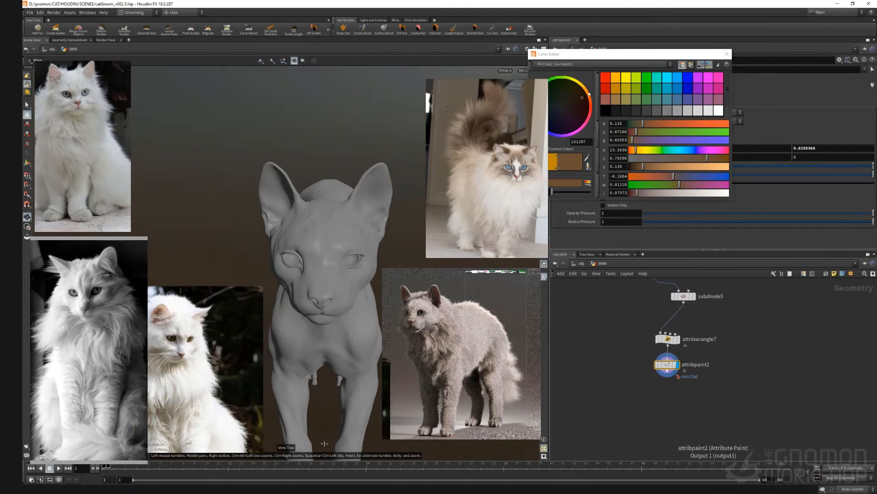
# Step: Append a new Attribute Wrangle after the paint node and close the colour editor
pyautogui.press('Tab')
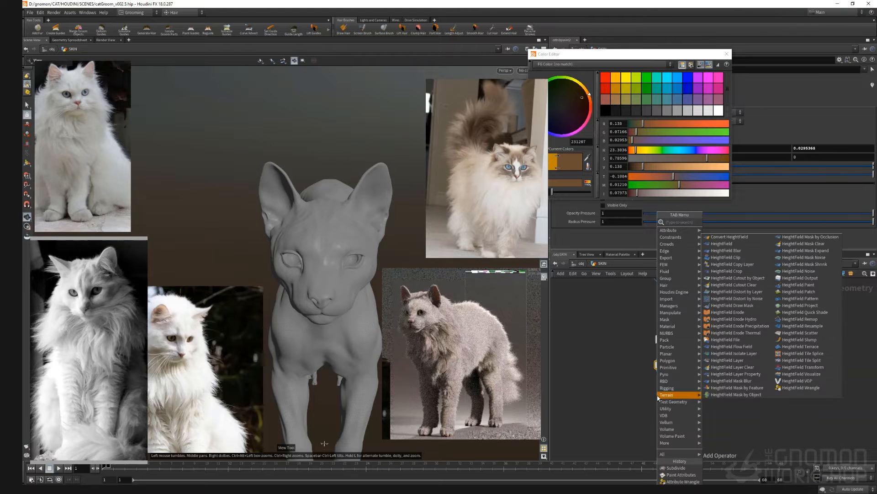
pyautogui.write('@')
pyautogui.press('BackSpace')
pyautogui.write('qwra')
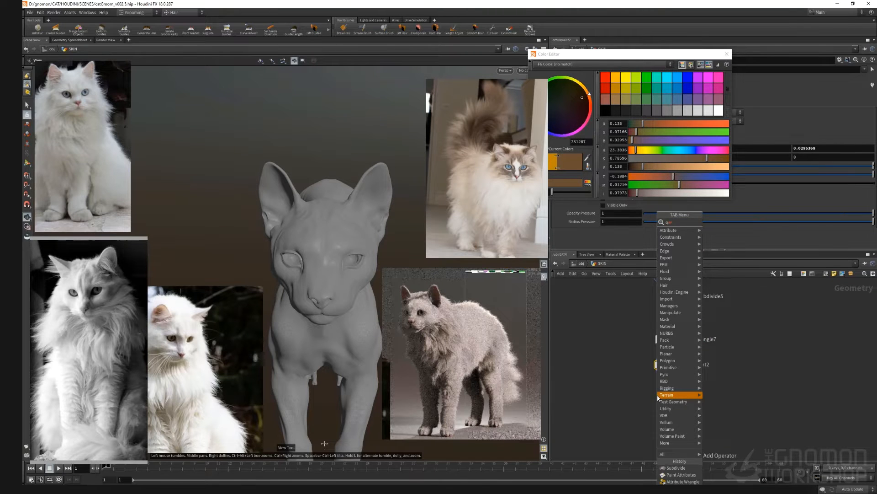
pyautogui.press('BackSpace')
pyautogui.press('BackSpace')
pyautogui.press('BackSpace')
pyautogui.press('BackSpace')
pyautogui.write('wrangle')
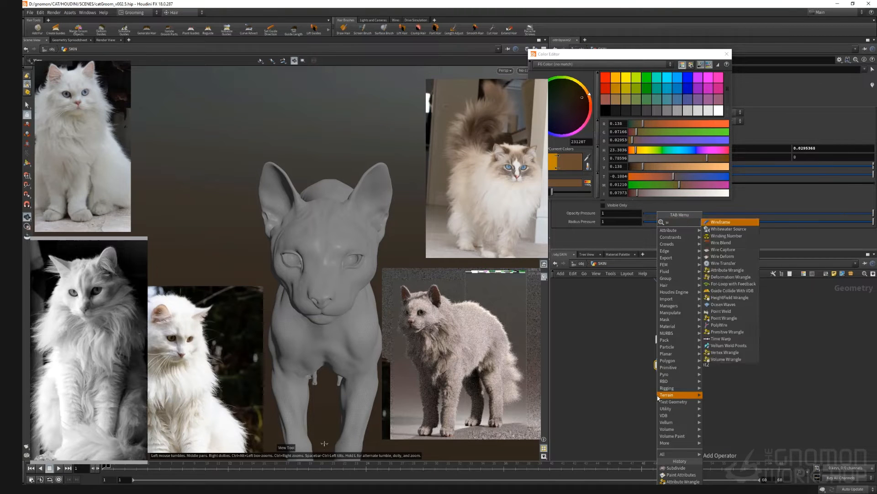
pyautogui.press('Return')
pyautogui.click(659, 397)
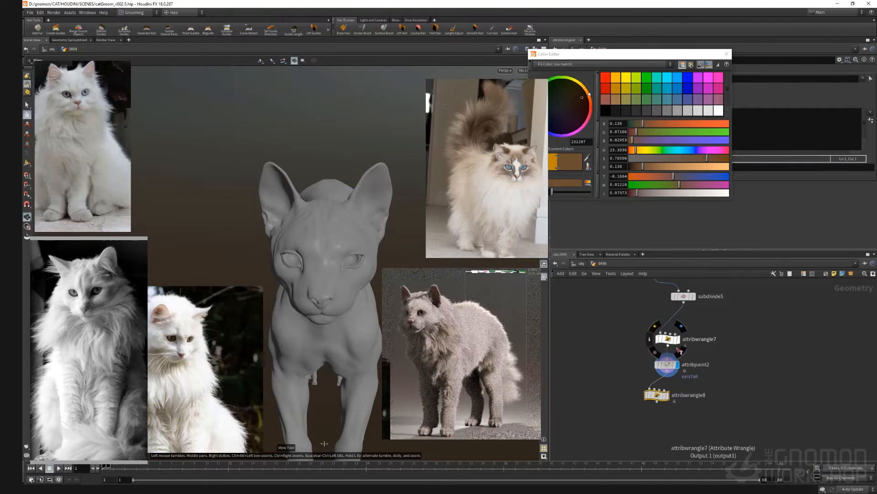
pyautogui.click(727, 54)
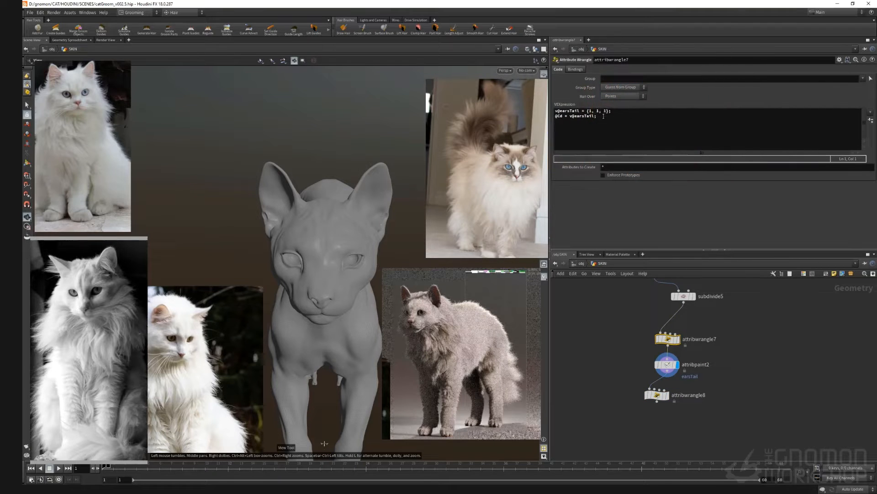
pyautogui.moveTo(597, 116); pyautogui.dragTo(554, 116)
pyautogui.hotkey('ctrl', 'c')
pyautogui.click(656, 394)
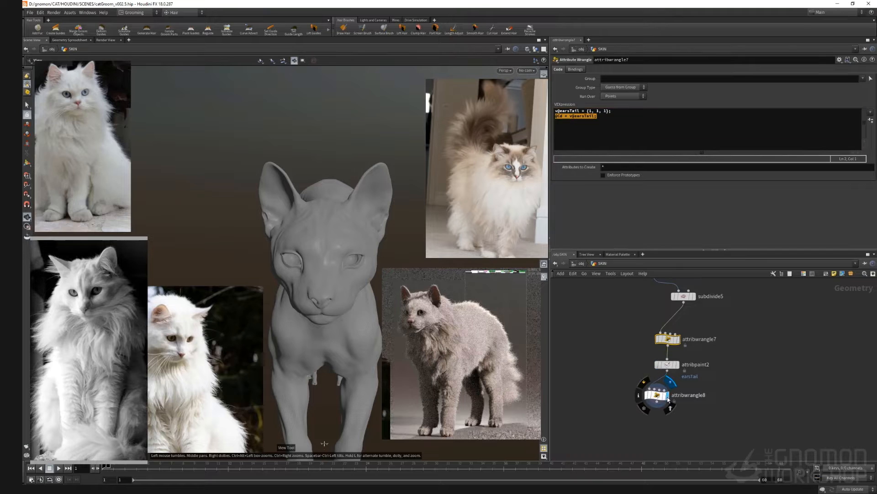
pyautogui.click(578, 140)
pyautogui.hotkey('ctrl', 'v')
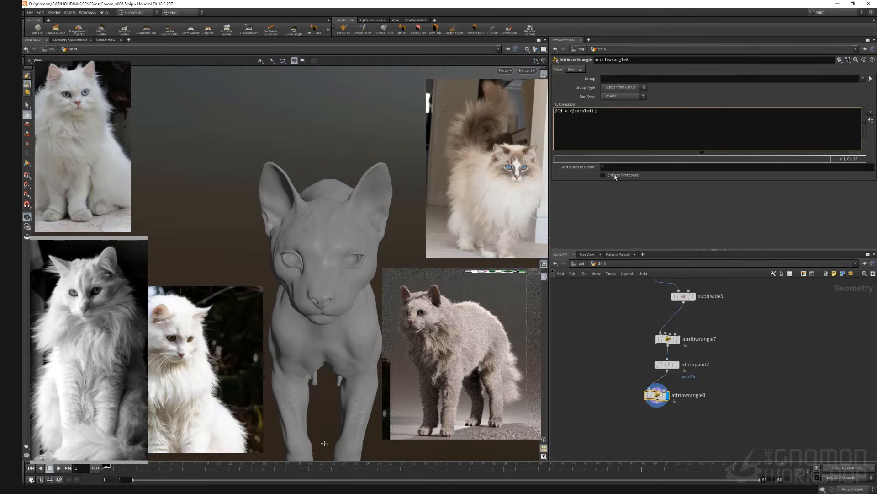
pyautogui.press('Return')
# Step: Append a Null after the new wrangle and name it OUT_TEXTURE
pyautogui.moveTo(605, 391); pyautogui.dragTo(603, 386, button='middle')
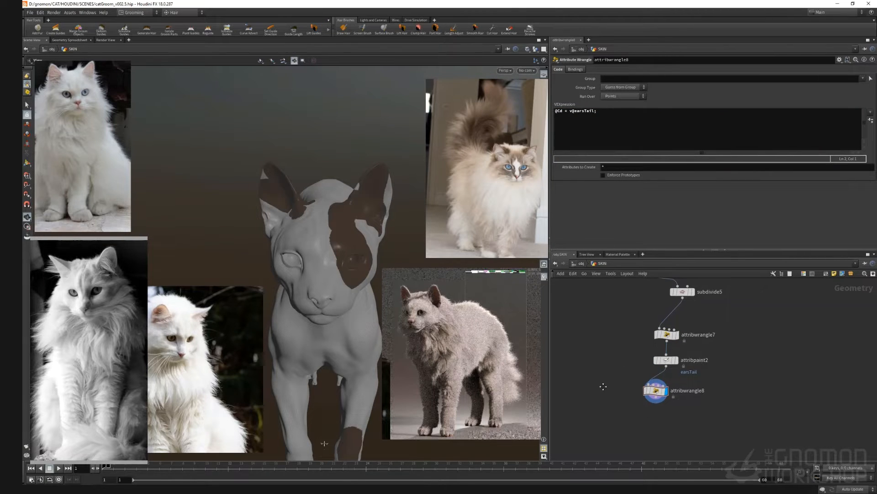
pyautogui.moveTo(338, 277); pyautogui.dragTo(321, 274)
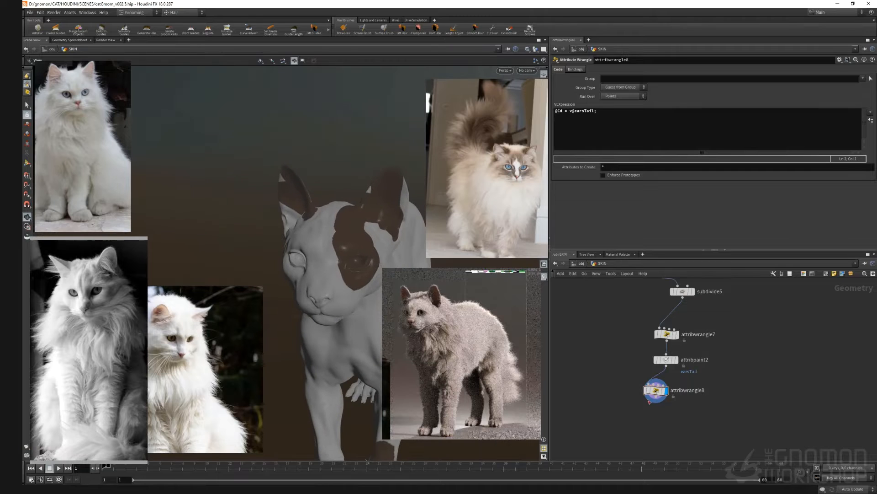
pyautogui.rightClick(657, 398)
pyautogui.write('null')
pyautogui.press('Return')
pyautogui.click(664, 429)
pyautogui.doubleClick(682, 426)
pyautogui.write('out')
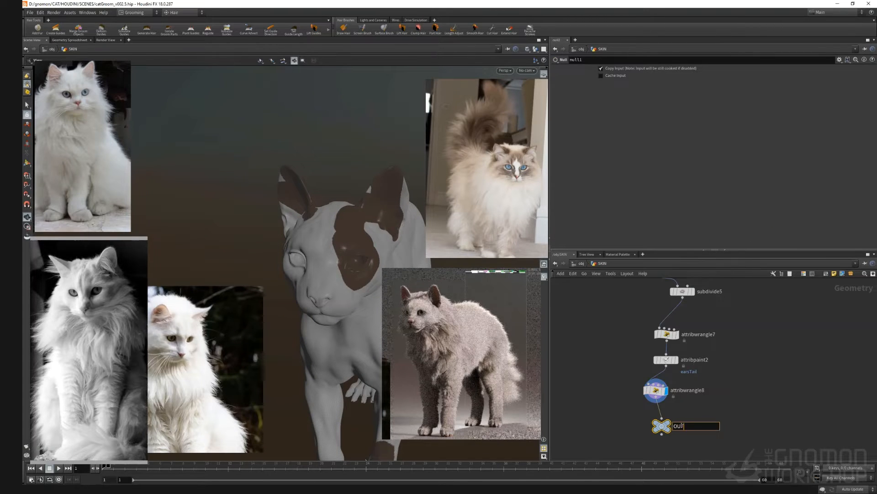
pyautogui.write('_TEXTURE')
pyautogui.press('Return')
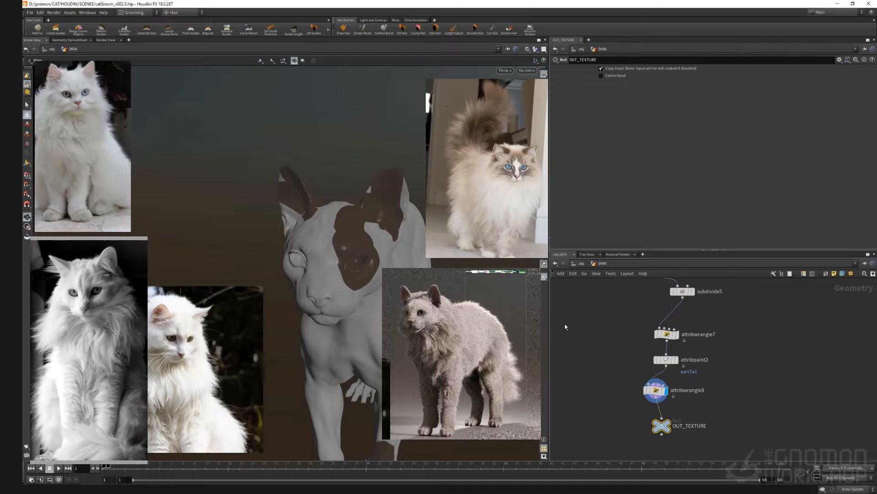
# Step: Return to object level and switch the update mode to Manual
pyautogui.click(580, 263)
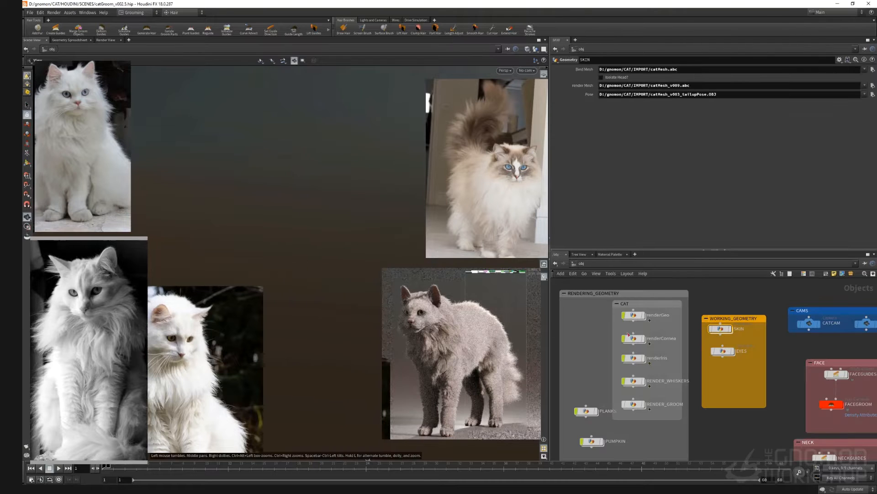
pyautogui.click(867, 490)
pyautogui.click(846, 482)
# Step: Enter the FACEGROOM node and browse through its modify network
pyautogui.moveTo(777, 407); pyautogui.dragTo(677, 355, button='middle')
pyautogui.scroll(2, 736, 349)
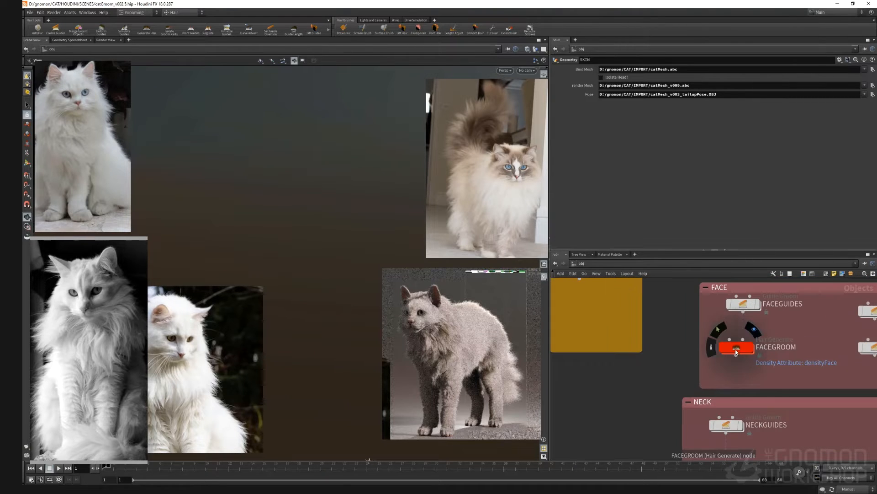
pyautogui.doubleClick(736, 350)
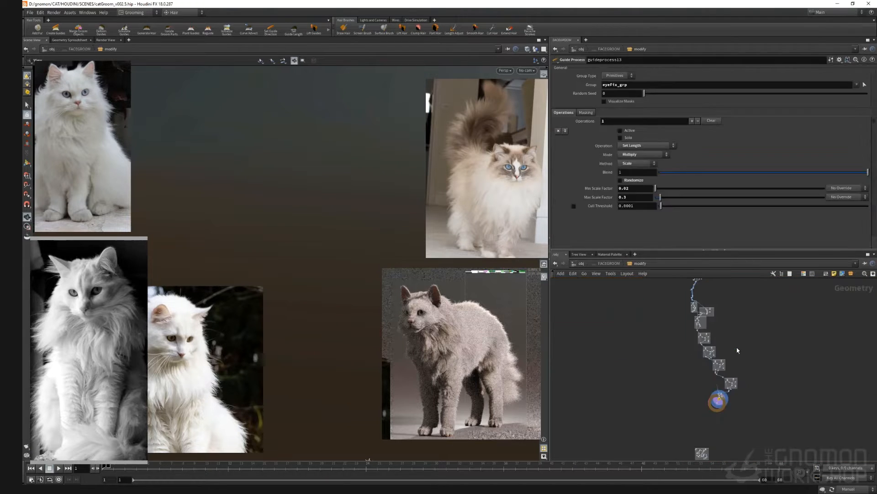
pyautogui.scroll(6, 721, 394)
pyautogui.moveTo(730, 390); pyautogui.dragTo(687, 467, button='middle')
pyautogui.scroll(-2, 717, 415)
pyautogui.scroll(4, 717, 413)
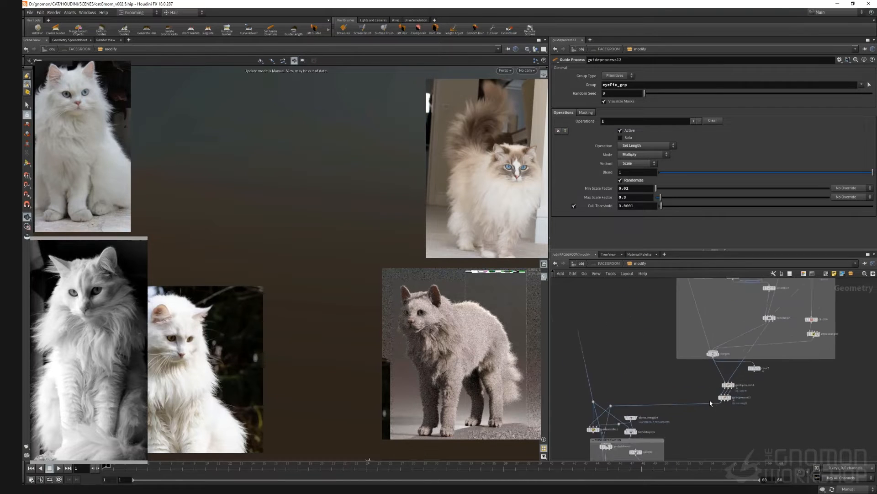
pyautogui.moveTo(708, 403); pyautogui.dragTo(714, 353, button='middle')
pyautogui.scroll(-4, 713, 354)
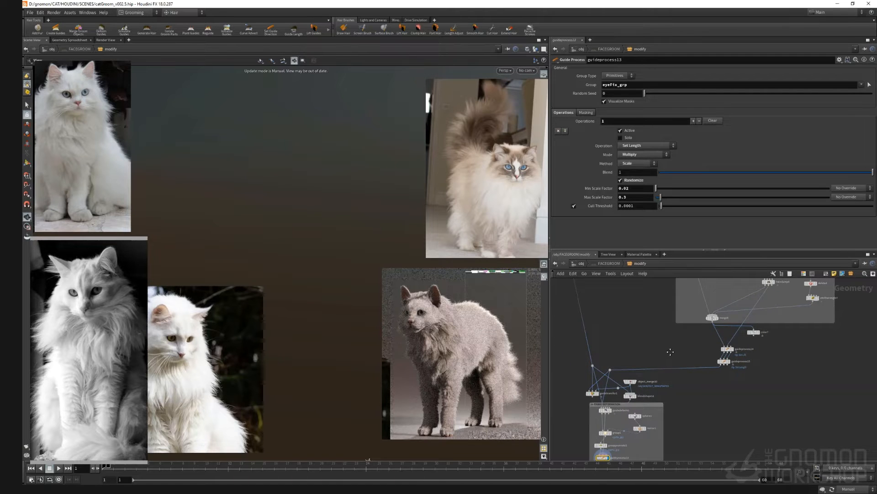
# Step: Add an Object Merge in the FACEGROOM modify network that fetches /obj/SKIN/OUT_TEXTURE
pyautogui.click(593, 394)
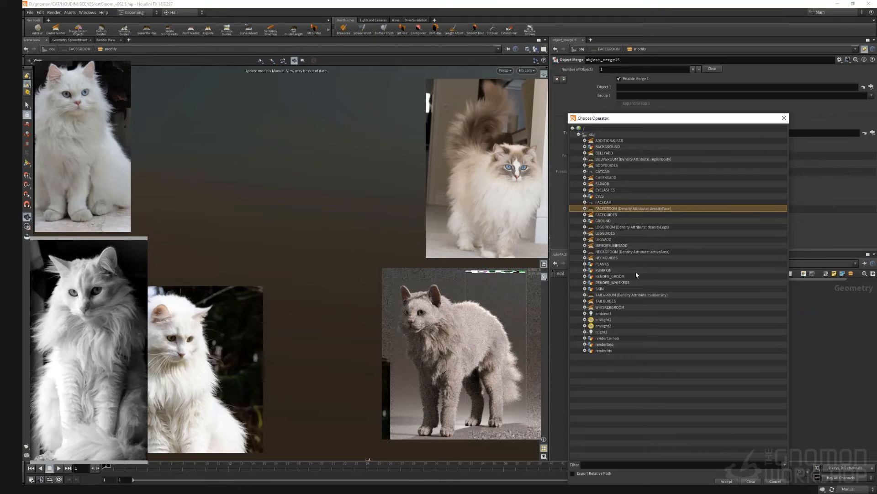
pyautogui.click(585, 288)
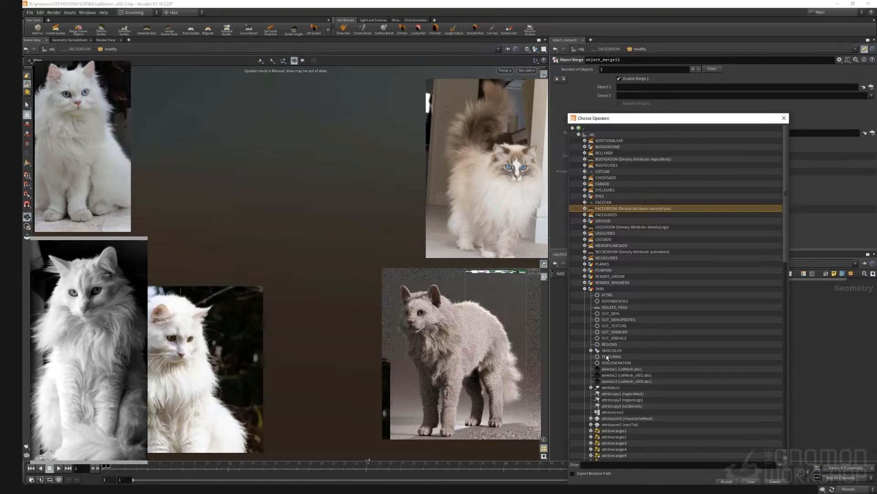
pyautogui.scroll(-1, 603, 327)
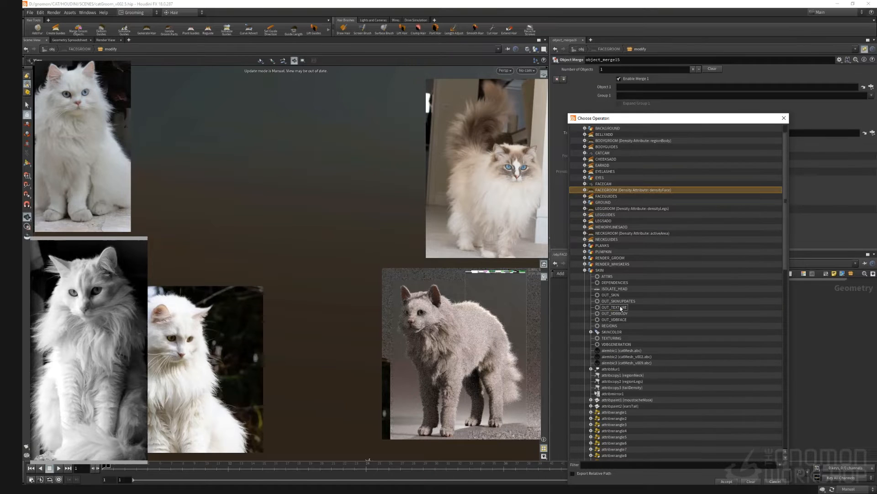
pyautogui.click(612, 307)
pyautogui.click(736, 480)
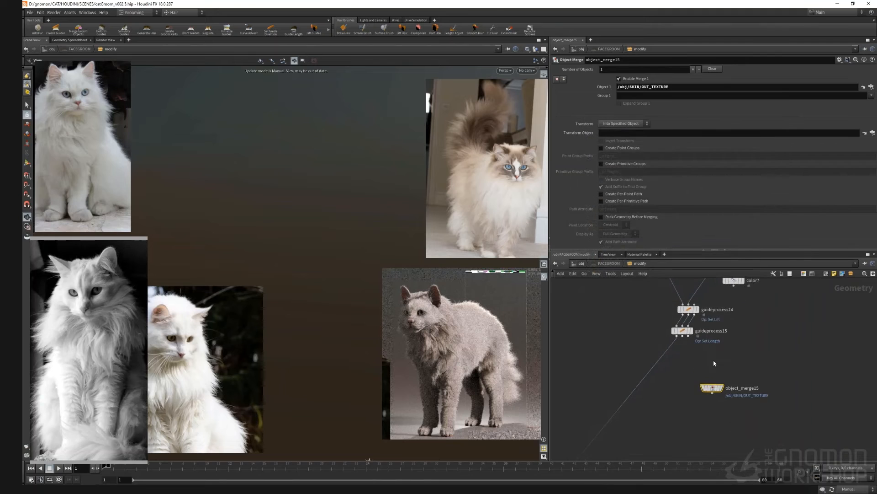
pyautogui.moveTo(716, 388); pyautogui.dragTo(777, 379)
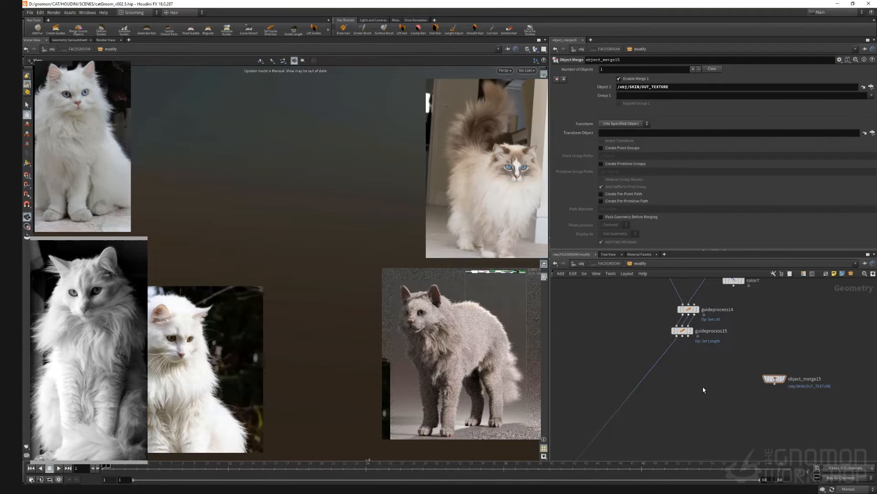
pyautogui.hotkey('shift', 'p')
pyautogui.click(736, 328)
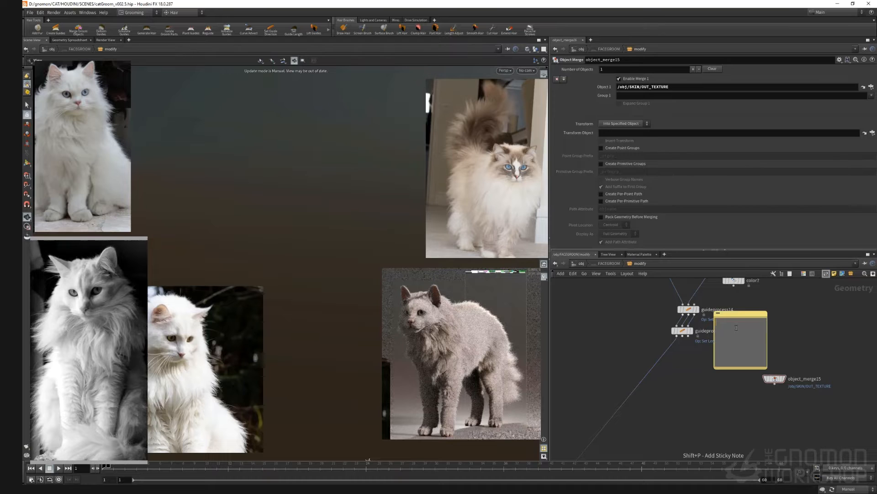
pyautogui.hotkey('ctrl', 'v')
pyautogui.moveTo(743, 317); pyautogui.dragTo(831, 308)
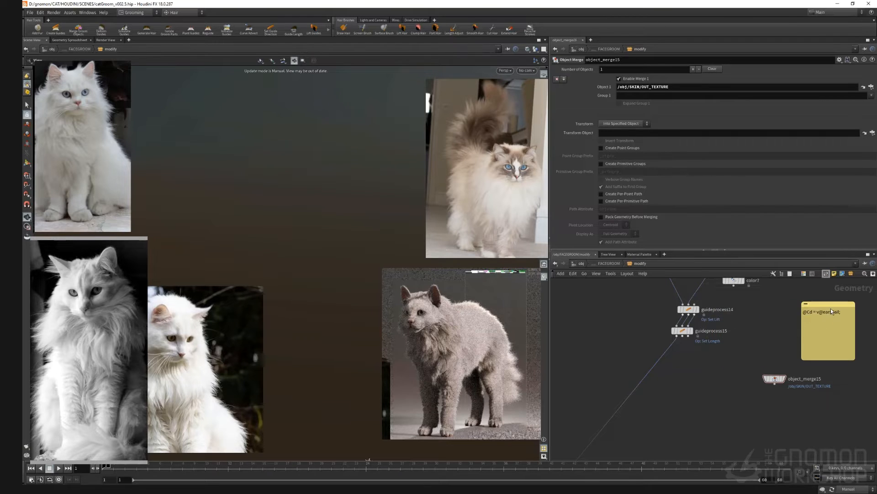
# Step: Place an Attribute Transfer node below the object merge
pyautogui.press('Tab')
pyautogui.write('attr')
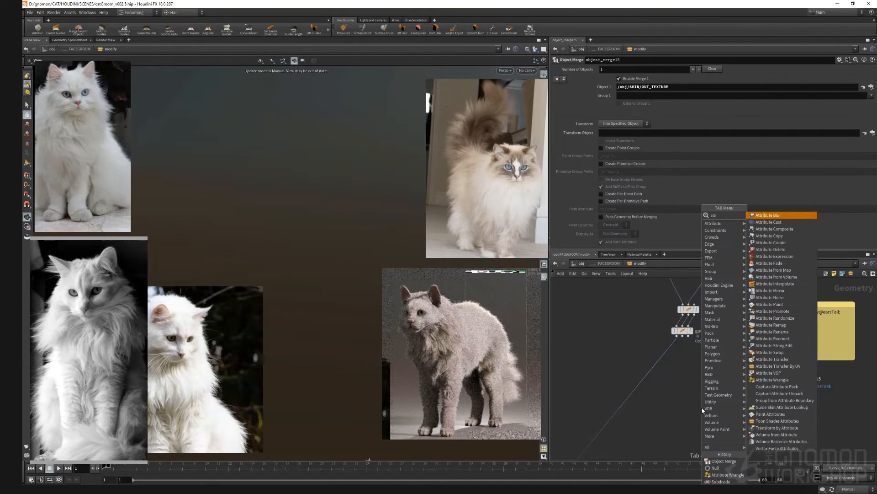
pyautogui.write(' transfer')
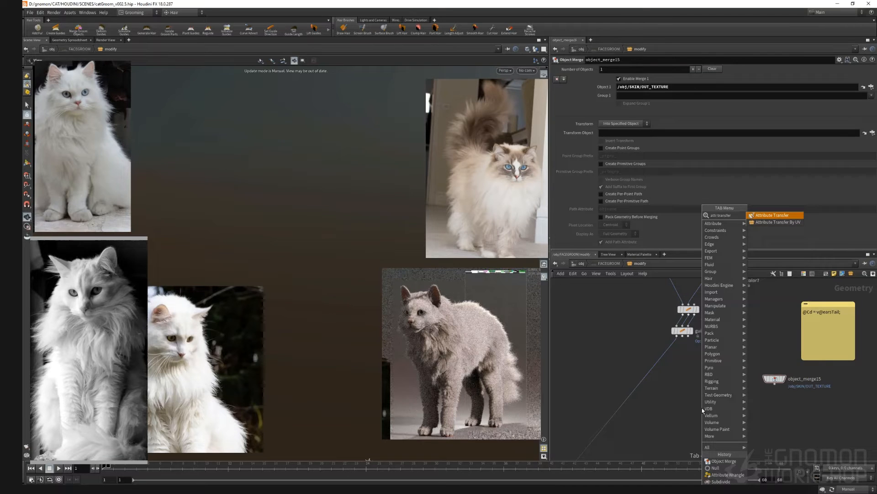
pyautogui.press('Down')
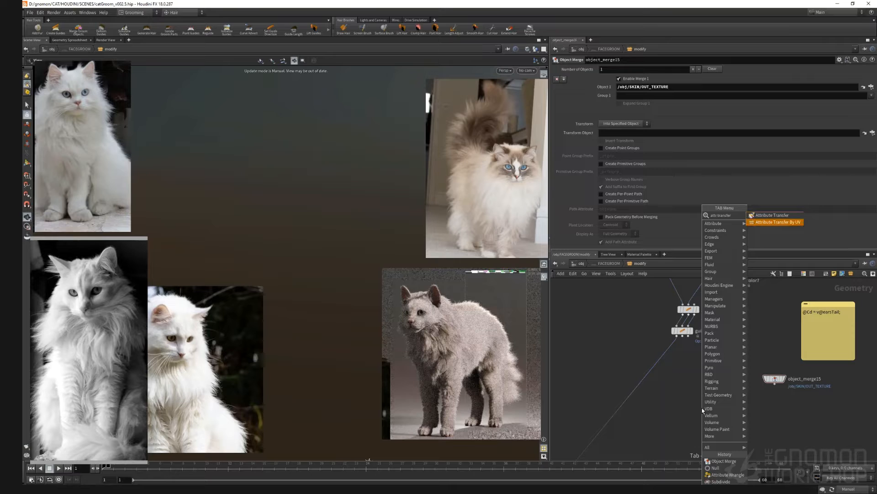
pyautogui.press('Return')
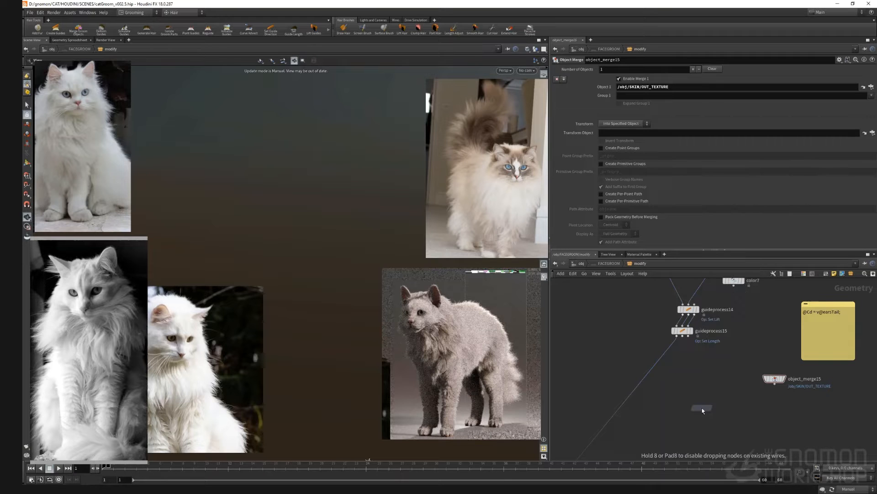
pyautogui.click(705, 401)
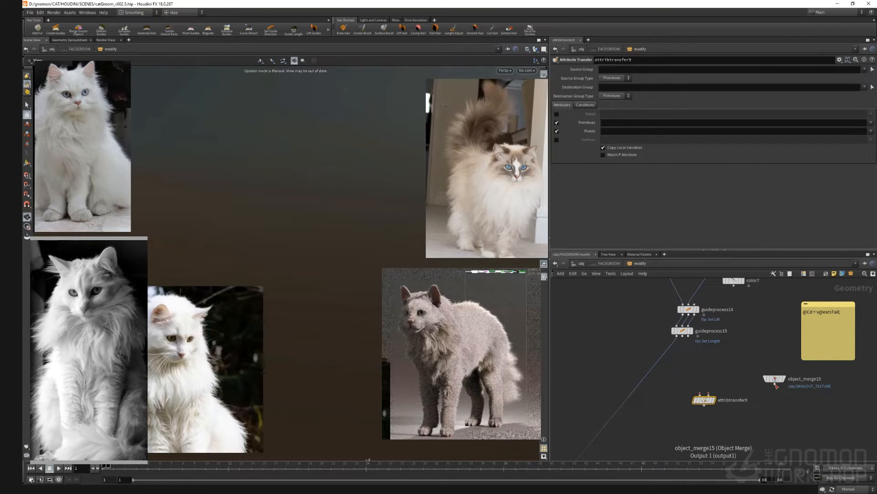
# Step: Set the Attribute Transfer's source and destination group types to Points and transfer only point attributes
pyautogui.click(613, 78)
pyautogui.click(609, 92)
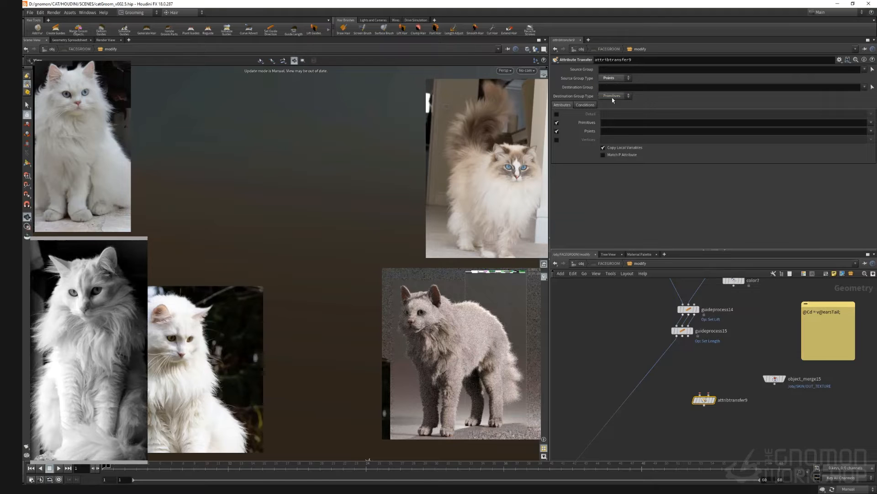
pyautogui.click(612, 96)
pyautogui.click(611, 110)
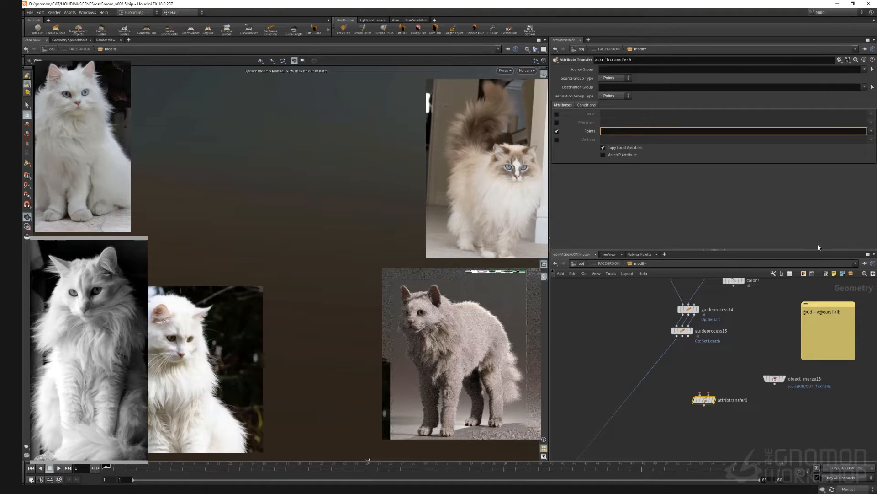
# Step: Set the transferred point attribute to earsTail, copied from the sticky note
pyautogui.click(842, 313)
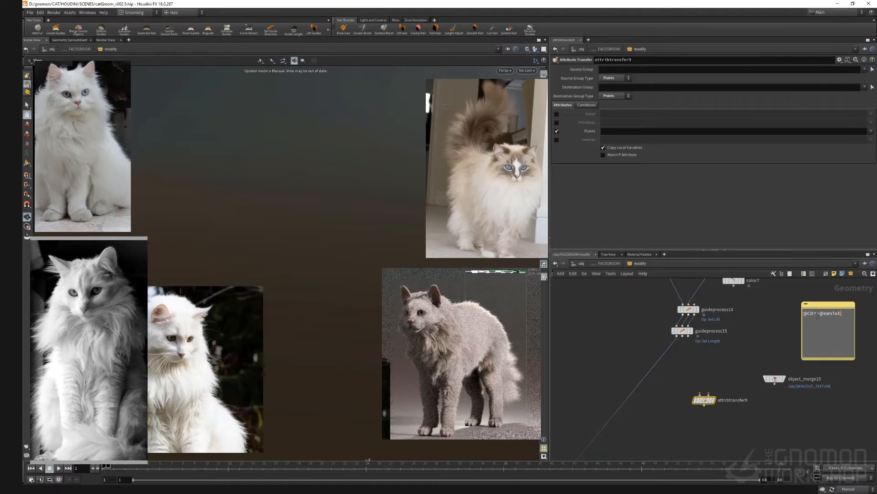
pyautogui.click(625, 131)
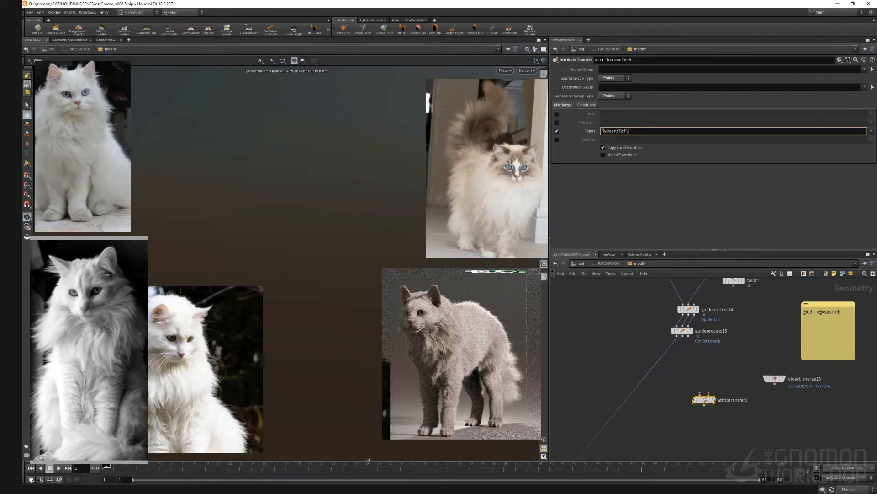
pyautogui.moveTo(609, 131); pyautogui.dragTo(601, 131)
pyautogui.press('BackSpace')
# Step: Delete the sticky note
pyautogui.click(718, 374)
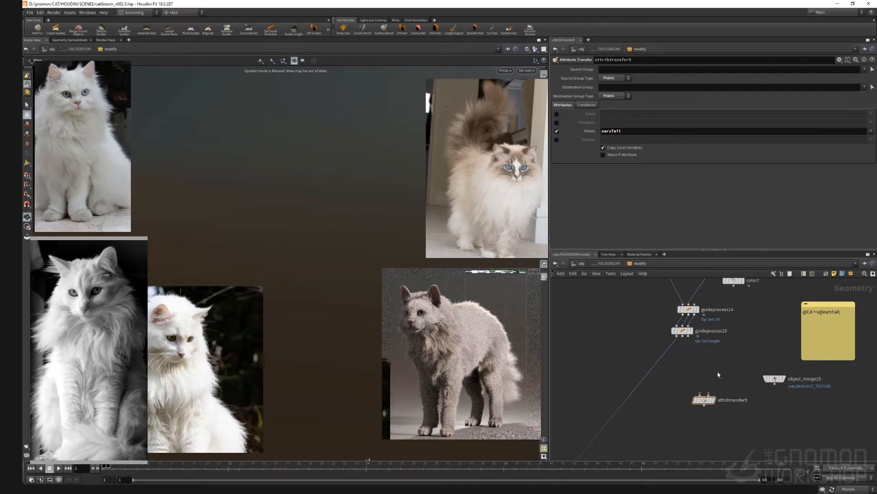
pyautogui.click(844, 305)
pyautogui.press('Delete')
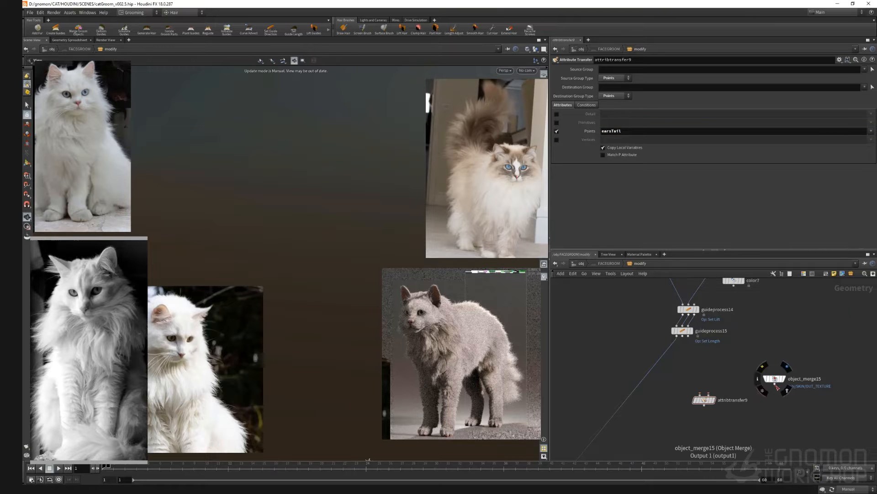
# Step: Wire guideprocess15 and the object merge into the Attribute Transfer and set its point attribute to Cd
pyautogui.moveTo(775, 388); pyautogui.dragTo(708, 395)
pyautogui.moveTo(677, 337); pyautogui.dragTo(700, 394)
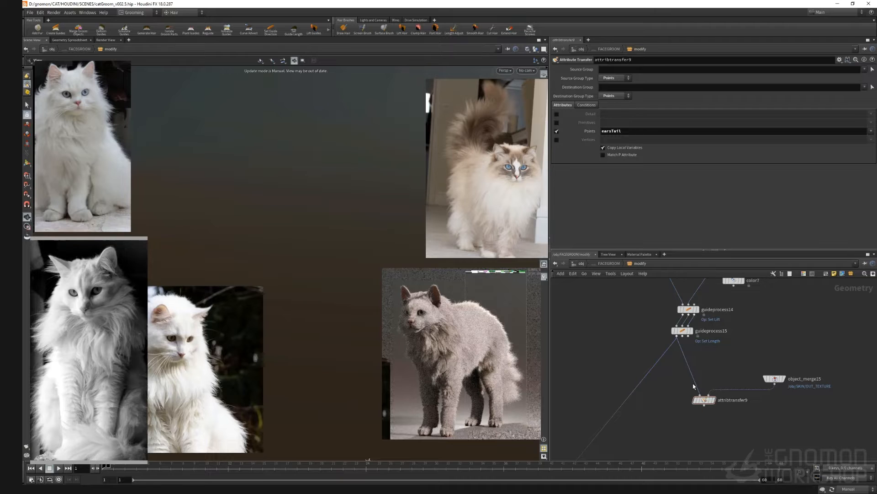
pyautogui.doubleClick(629, 132)
pyautogui.write('Cd')
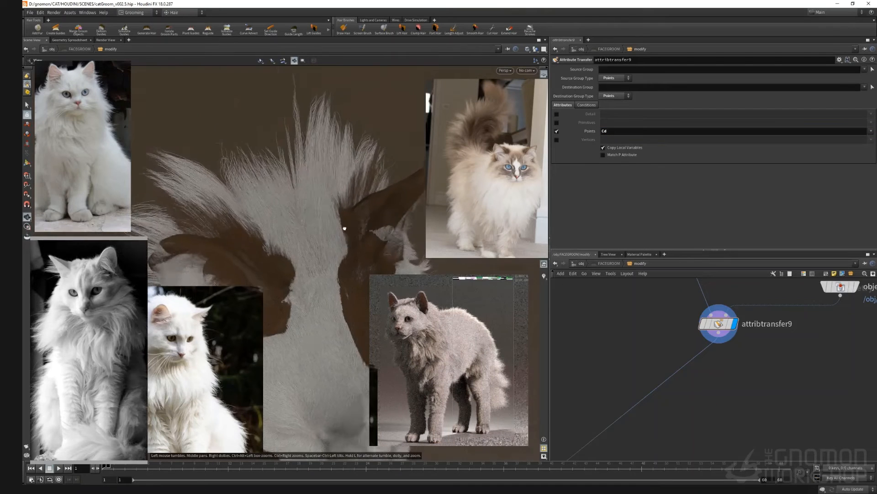
# Step: Append an Attribute Promote that promotes Cd from Point to Primitive
pyautogui.moveTo(345, 227); pyautogui.dragTo(368, 219)
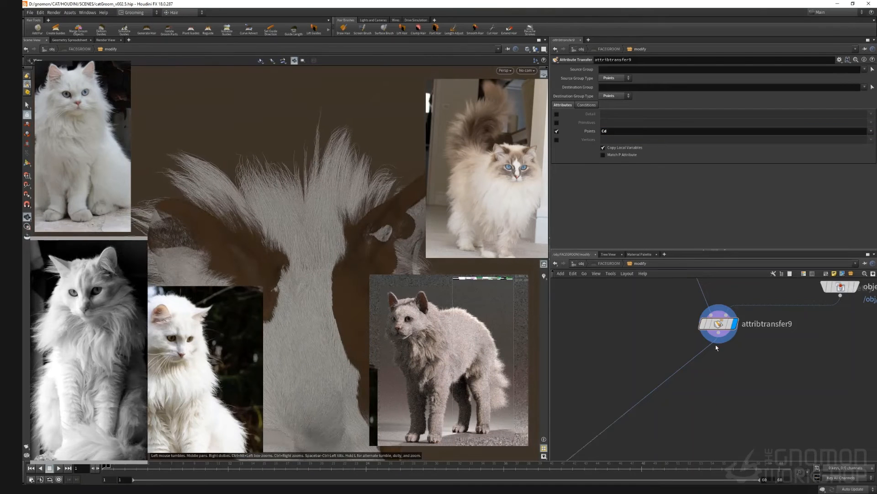
pyautogui.press('Tab')
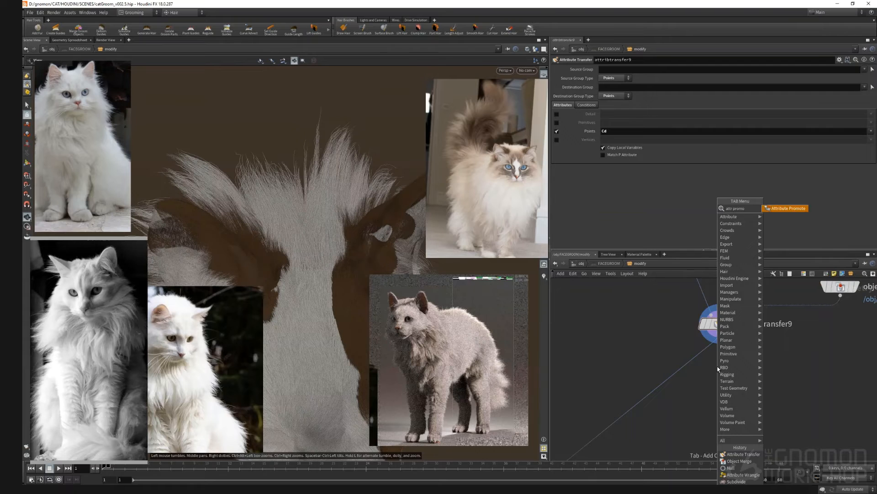
pyautogui.press('Return')
pyautogui.click(717, 366)
pyautogui.click(602, 88)
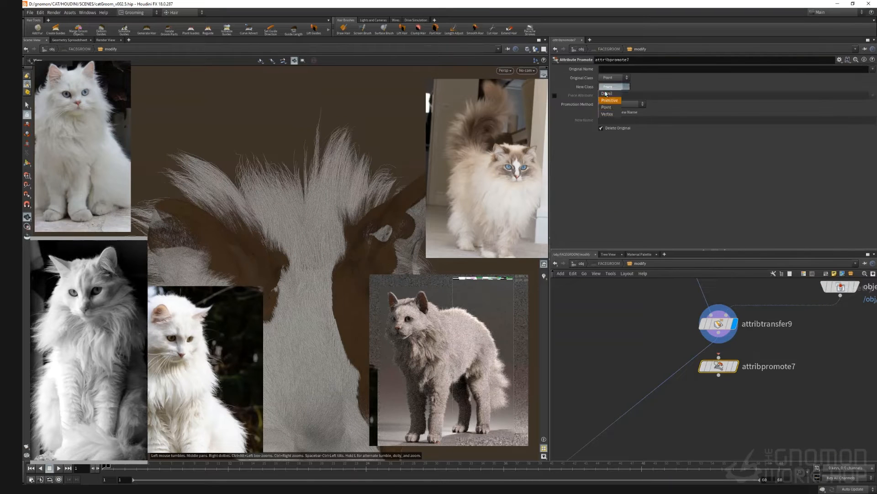
pyautogui.click(607, 95)
pyautogui.write('Cd')
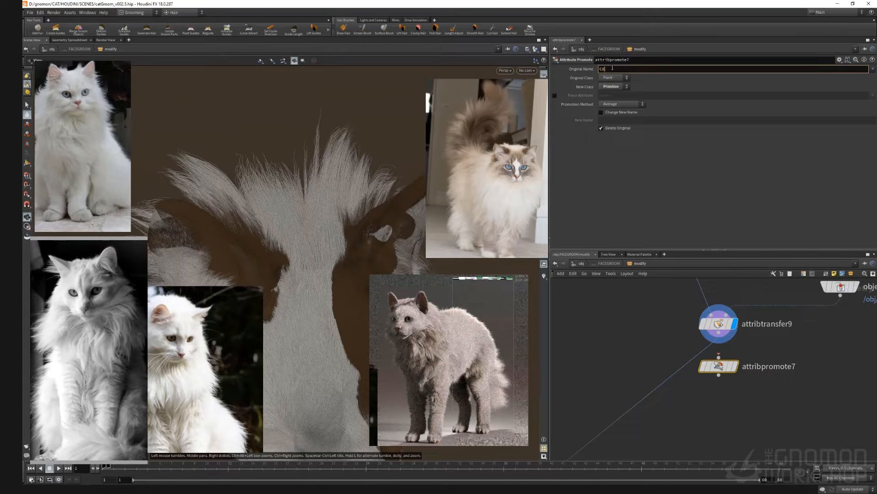
pyautogui.press('Return')
pyautogui.moveTo(718, 366); pyautogui.dragTo(704, 359)
pyautogui.moveTo(707, 369)
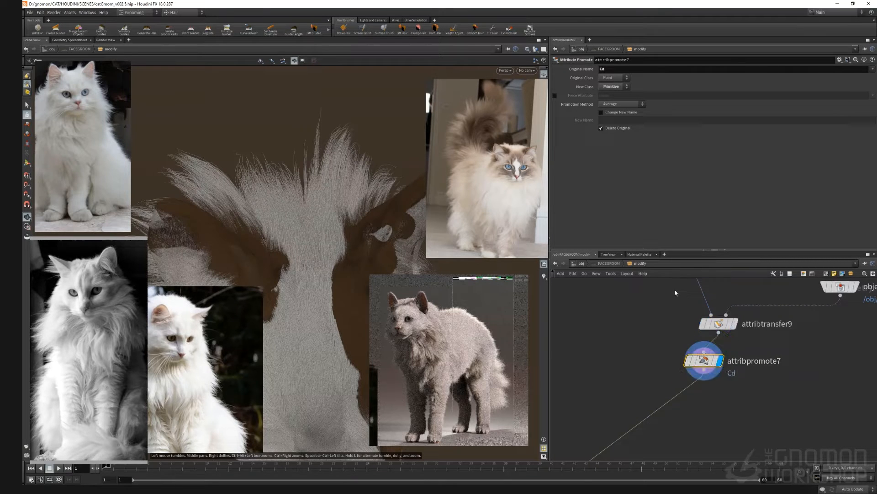
# Step: Add an Attribute Blur node that blurs the Cd attribute
pyautogui.moveTo(300, 219); pyautogui.dragTo(330, 213)
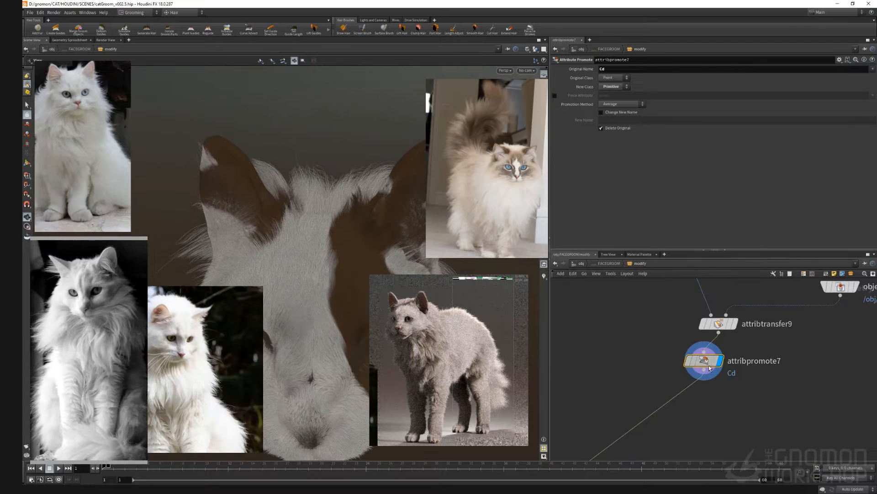
pyautogui.moveTo(709, 361)
pyautogui.mouseDown()
pyautogui.moveTo(717, 393)
pyautogui.moveTo(720, 373)
pyautogui.mouseUp()
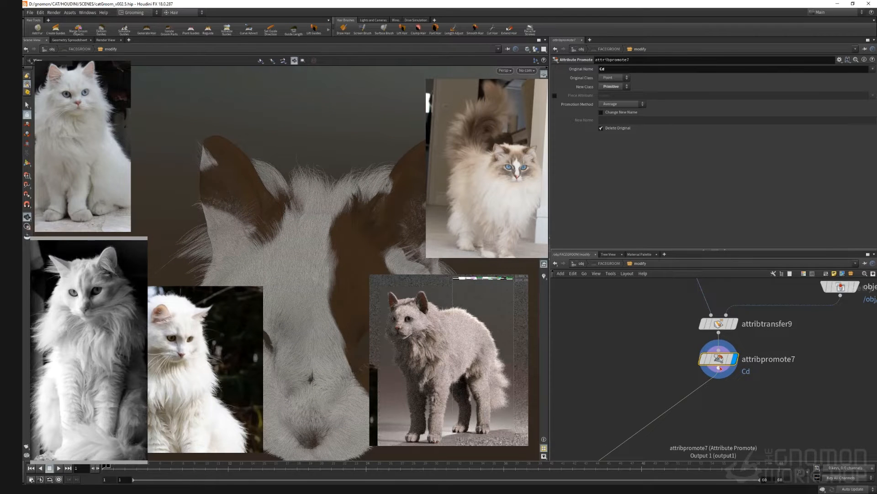
pyautogui.press('Tab')
pyautogui.write('attr')
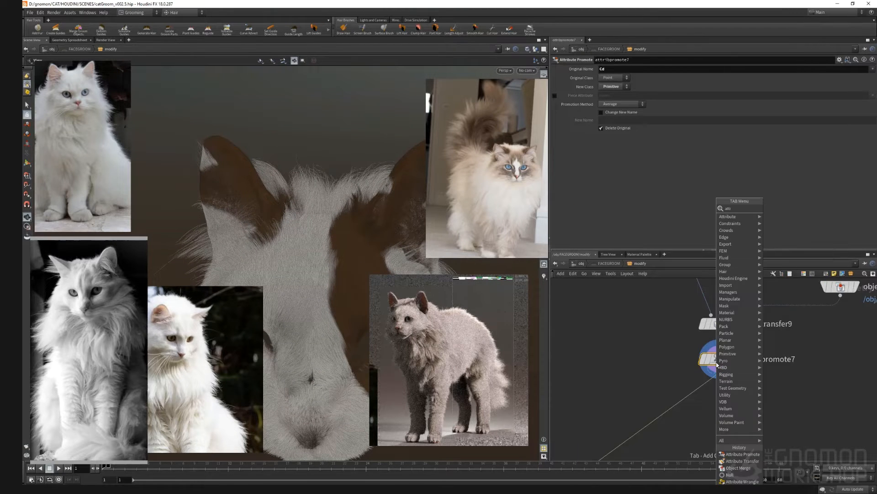
pyautogui.write('ibblur')
pyautogui.press('Return')
pyautogui.press('Return')
pyautogui.moveTo(611, 78); pyautogui.dragTo(580, 77)
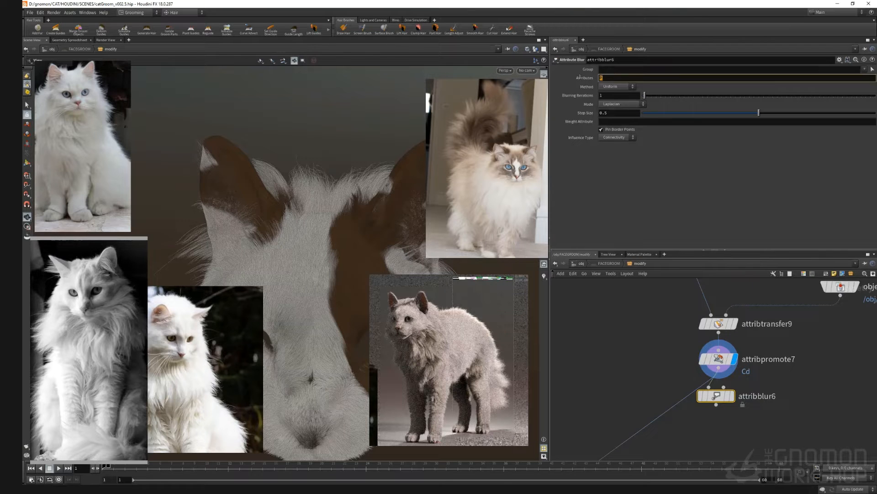
pyautogui.write('Cd')
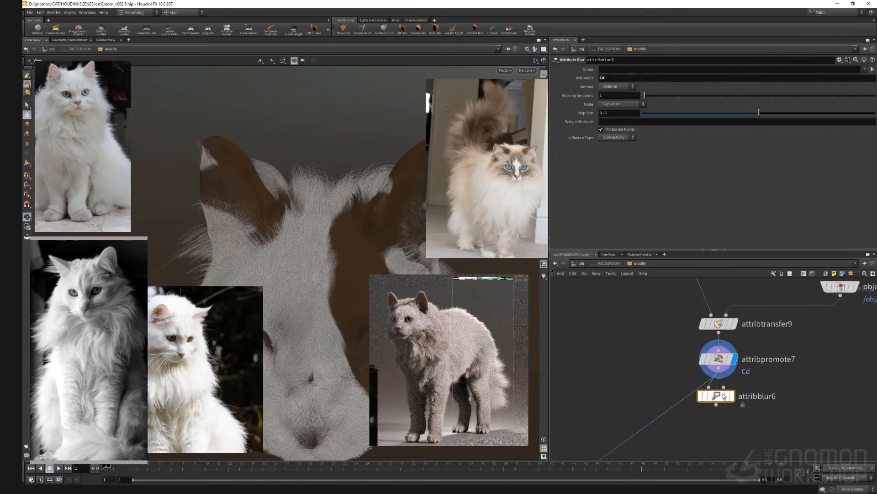
pyautogui.moveTo(719, 399); pyautogui.dragTo(703, 398)
pyautogui.moveTo(702, 398)
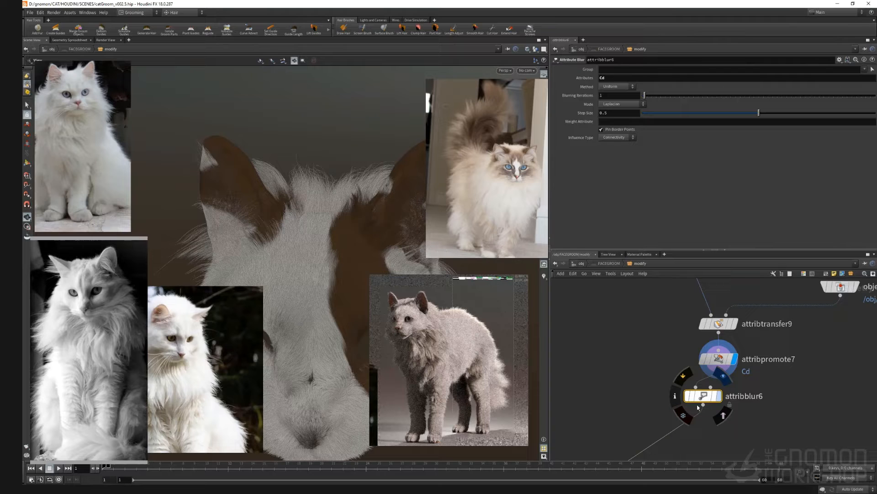
pyautogui.press('r')
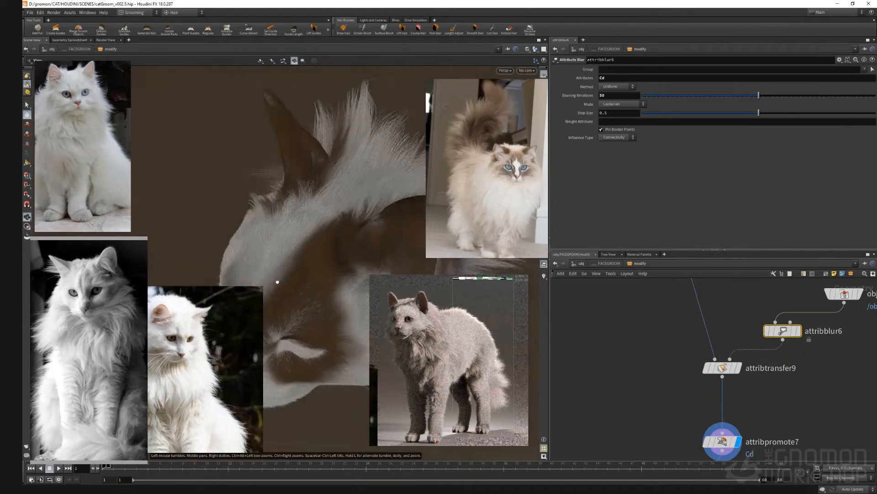
pyautogui.moveTo(320, 215); pyautogui.dragTo(338, 209)
pyautogui.moveTo(369, 238); pyautogui.dragTo(318, 230)
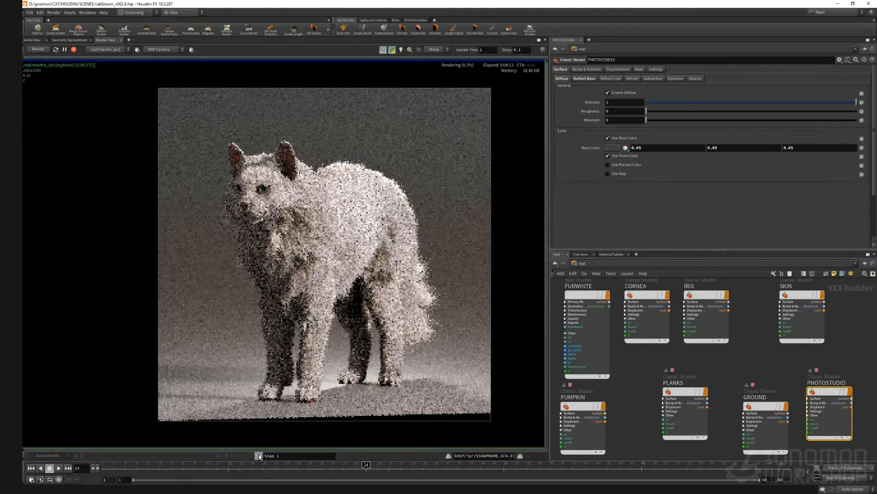
pyautogui.click(260, 456)
pyautogui.moveTo(730, 351); pyautogui.dragTo(711, 358, button='middle')
# Step: Enable Tint with Point Color on the FURWHITE hair shader
pyautogui.click(574, 307)
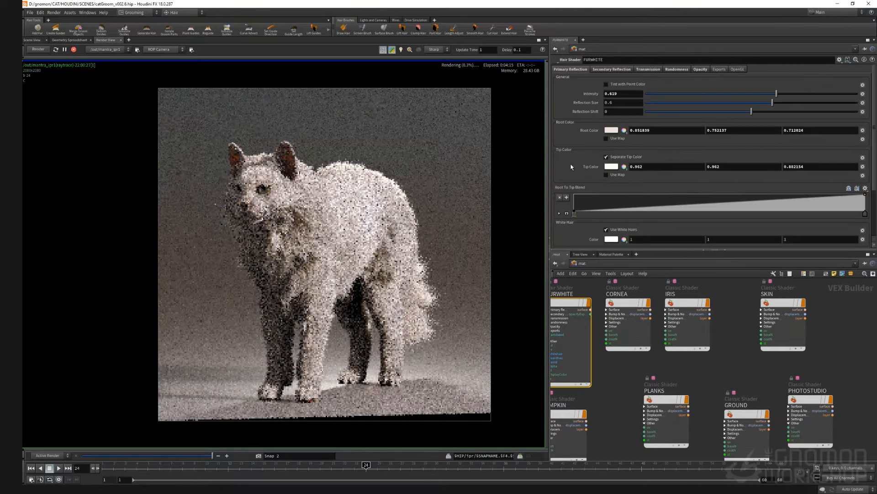
pyautogui.click(607, 84)
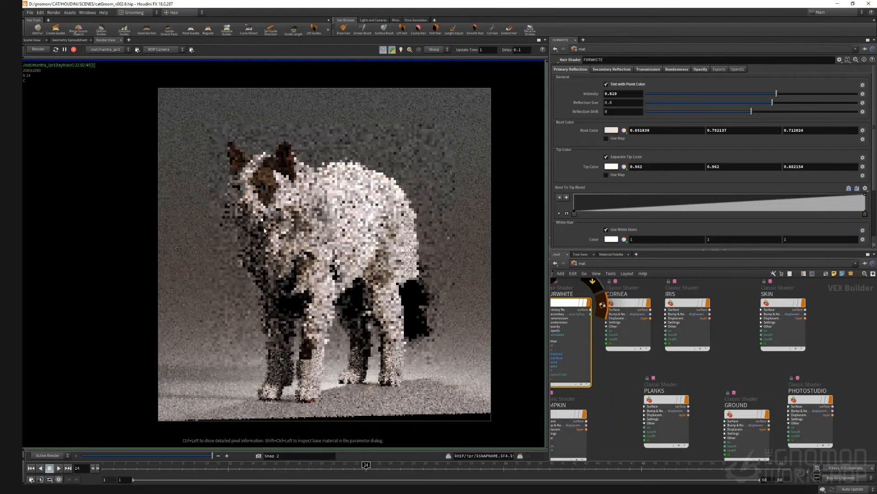
pyautogui.scroll(-1, 264, 229)
pyautogui.scroll(1, 264, 229)
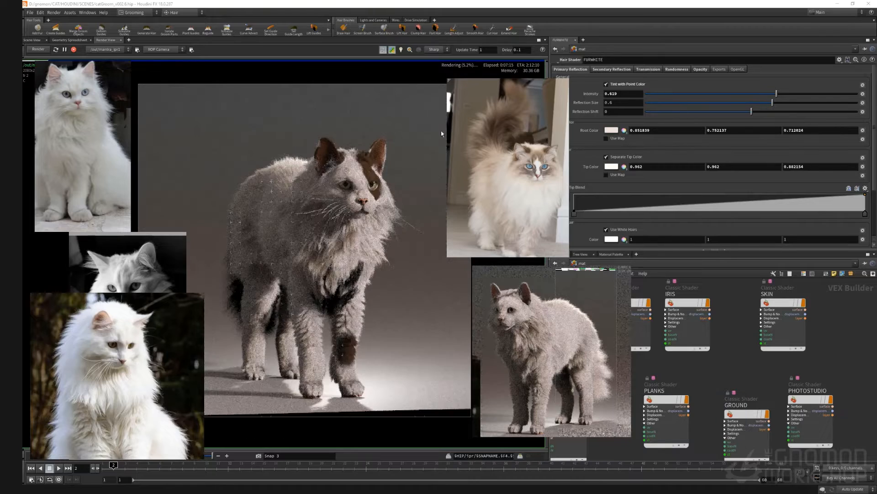
pyautogui.scroll(-1, 357, 302)
pyautogui.scroll(2, 357, 302)
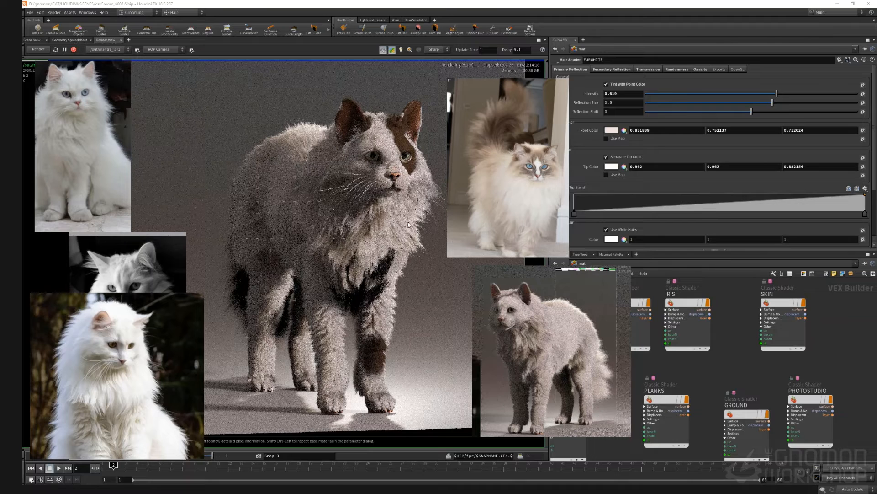
# Step: Set the Attribute Transfer's distance threshold to 15 in its Conditions settings
pyautogui.click(74, 50)
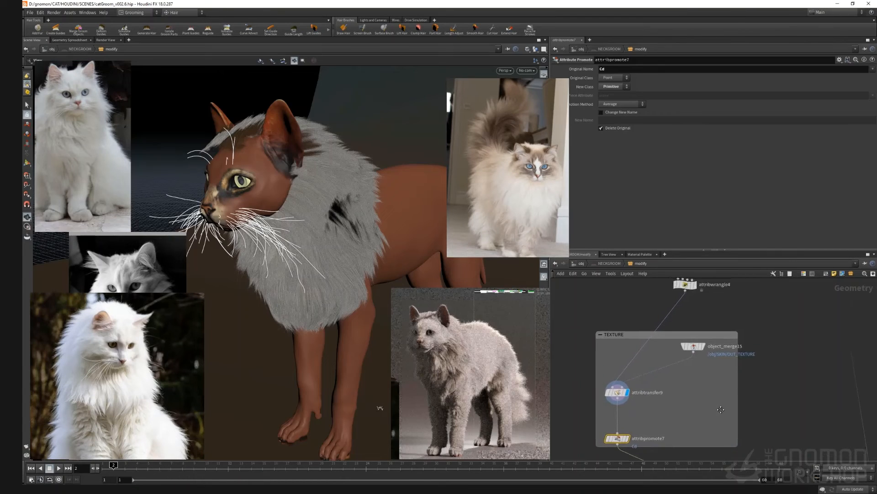
pyautogui.scroll(2, 721, 409)
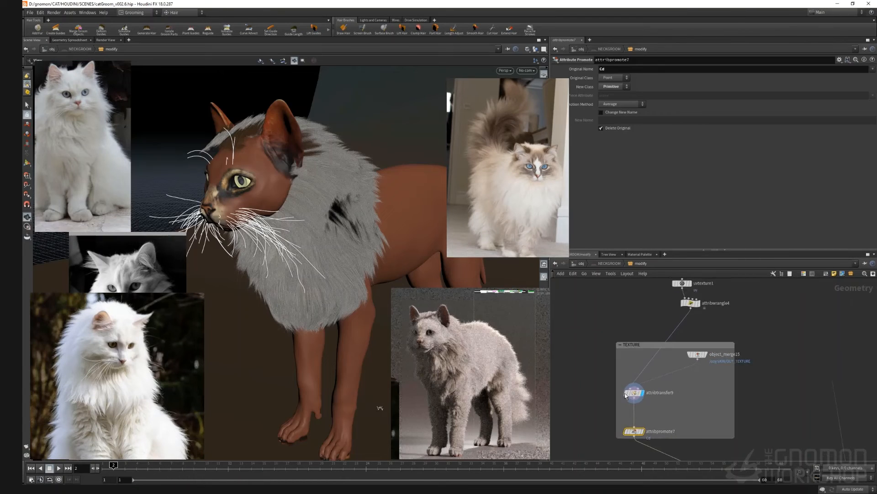
pyautogui.click(650, 390)
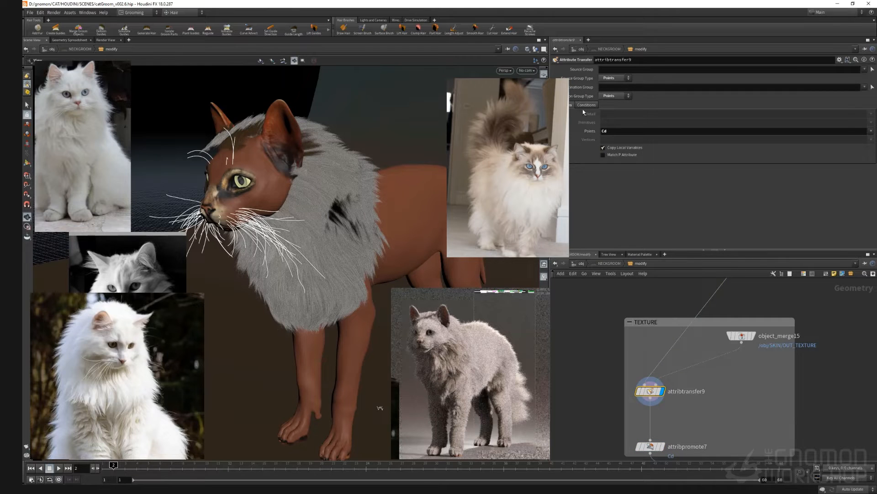
pyautogui.click(585, 106)
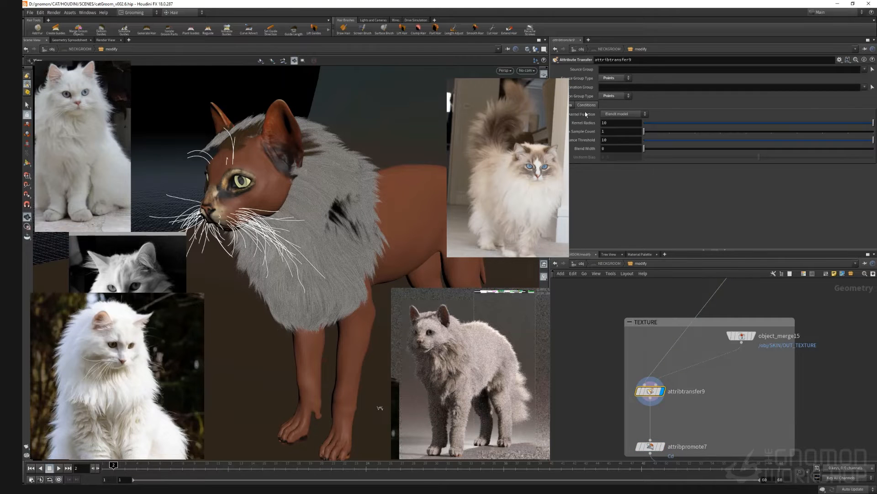
pyautogui.click(619, 142)
pyautogui.write('15')
pyautogui.press('Return')
# Step: Inside the SKIN object, add an Attribute from Map node and wire subdivide5 into it
pyautogui.moveTo(565, 325); pyautogui.dragTo(567, 298, button='middle')
pyautogui.moveTo(283, 136); pyautogui.dragTo(347, 150)
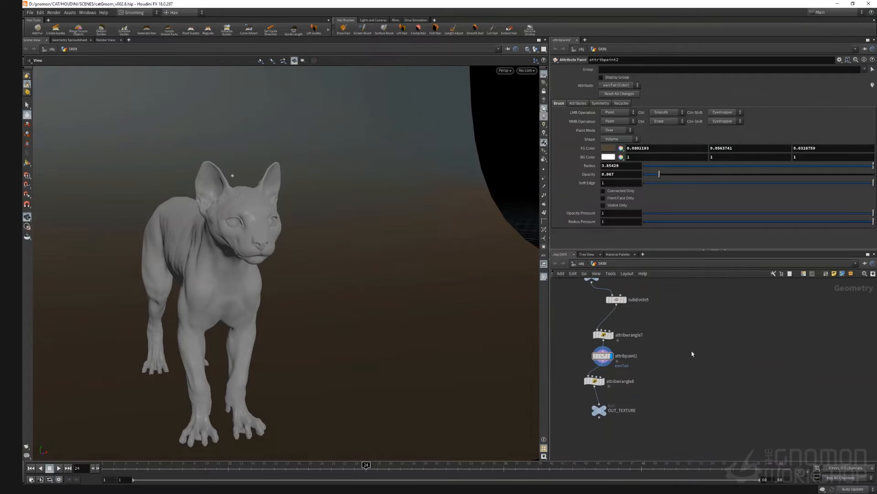
pyautogui.press('Tab')
pyautogui.write('attri')
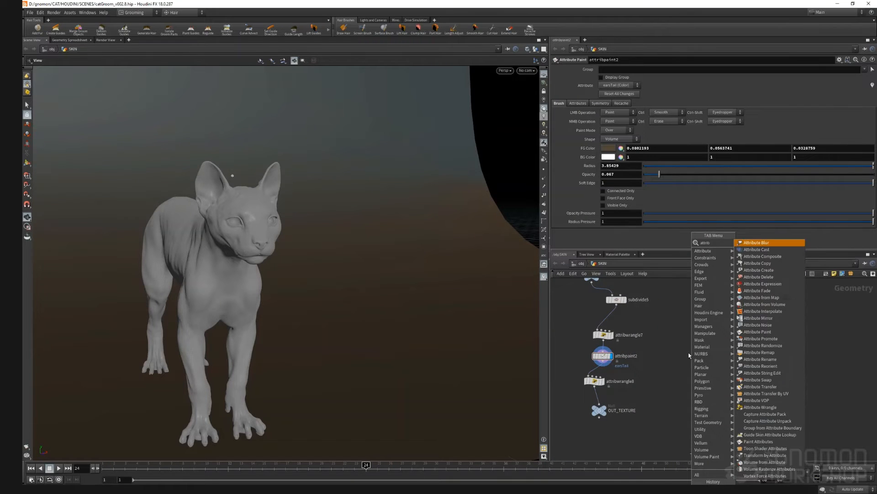
pyautogui.press('BackSpace')
pyautogui.write('from m')
pyautogui.press('Return')
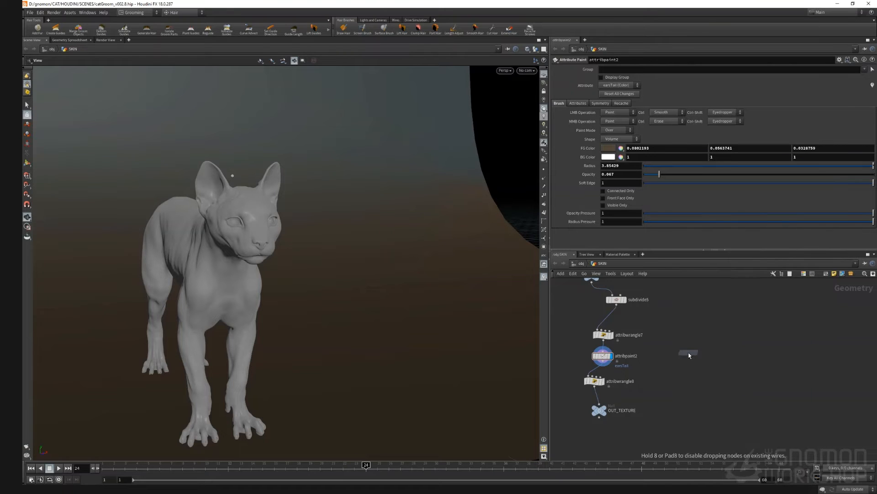
pyautogui.click(689, 356)
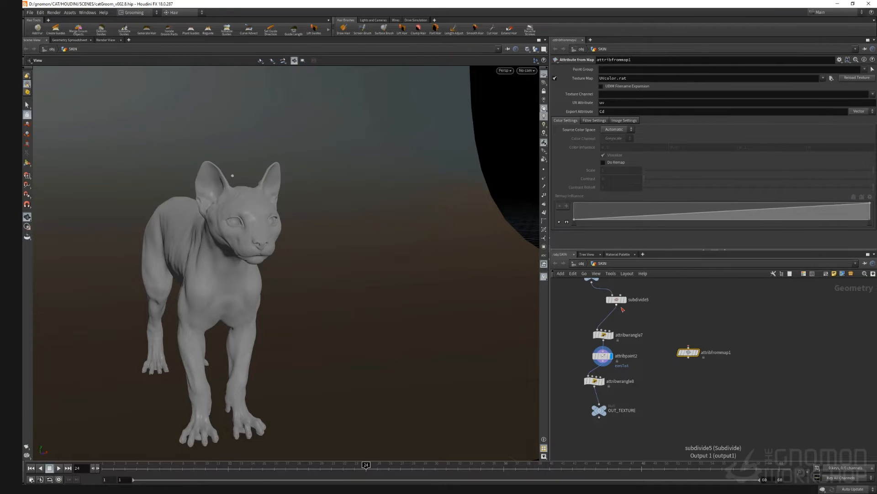
pyautogui.moveTo(617, 305); pyautogui.dragTo(689, 346)
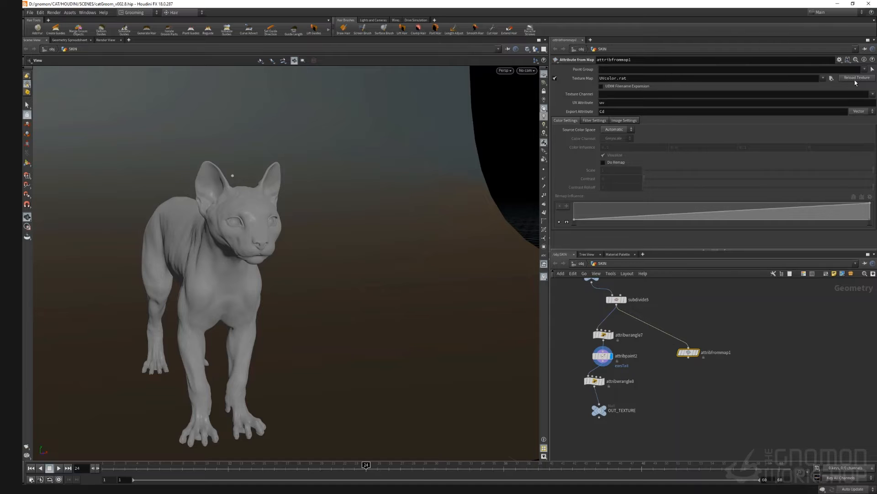
# Step: Load cat_fur_vcols.tif from the D:/gnomon/CAT/BAKE/ folder as the Attribute from Map texture
pyautogui.click(831, 78)
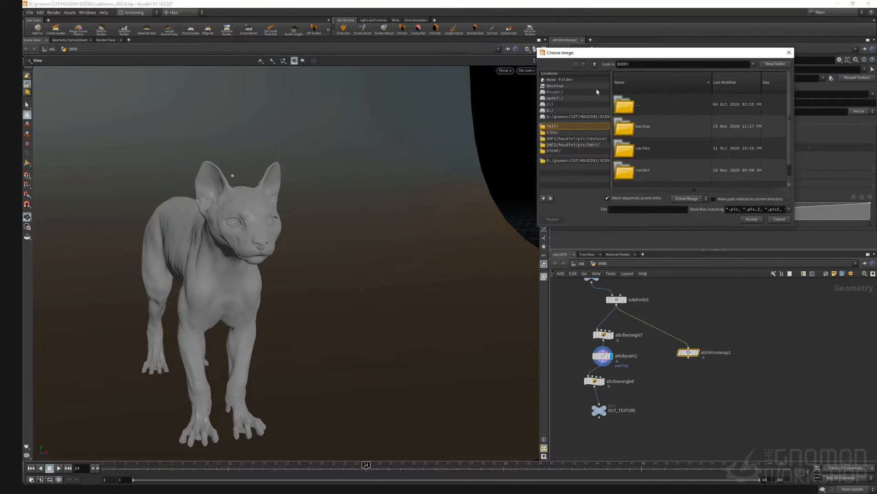
pyautogui.click(449, 230)
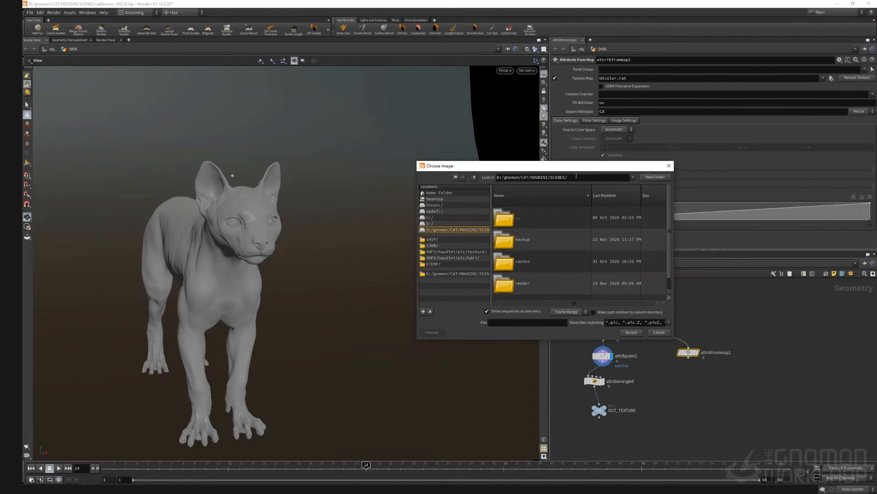
pyautogui.moveTo(569, 178); pyautogui.dragTo(532, 177)
pyautogui.write('BAKE/')
pyautogui.press('Return')
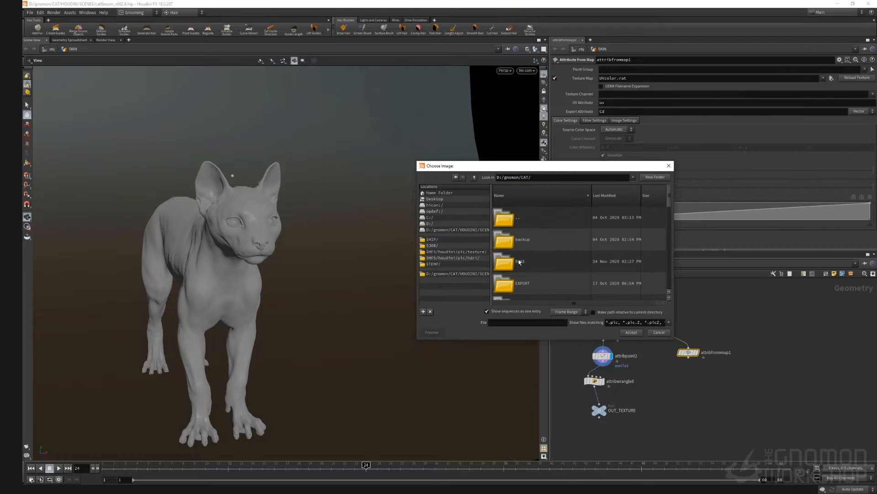
pyautogui.scroll(-1, 533, 242)
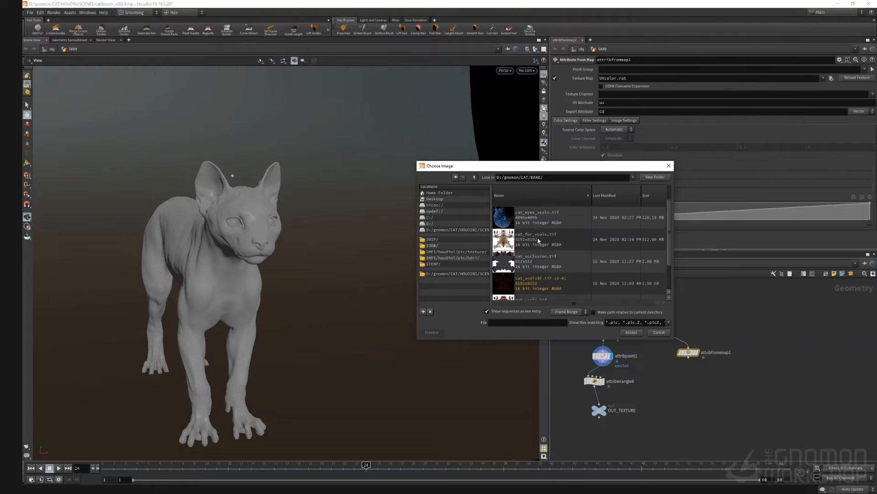
pyautogui.click(537, 242)
pyautogui.click(631, 332)
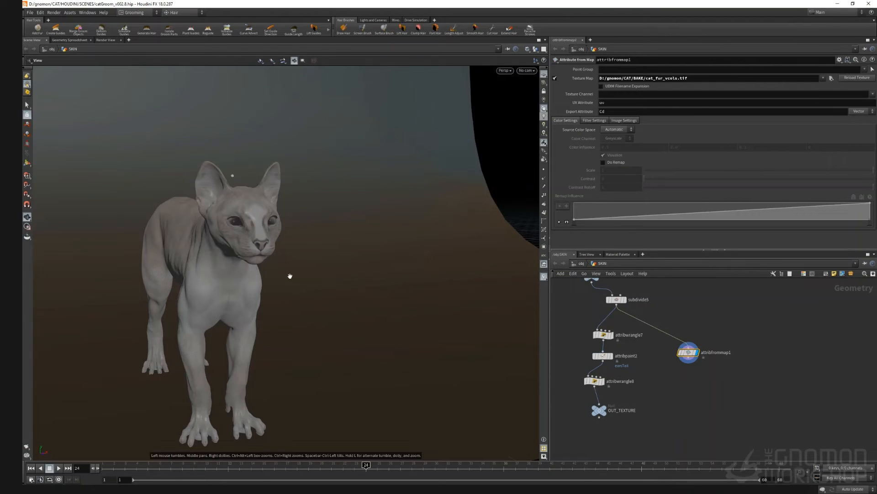
# Step: Append an Attribute VOP node below the Attribute from Map node
pyautogui.moveTo(275, 262); pyautogui.dragTo(328, 286)
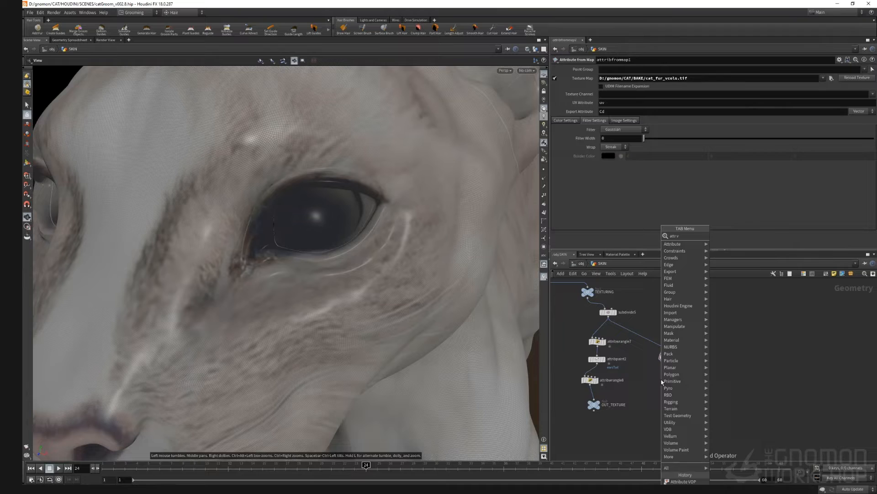
pyautogui.press('Return')
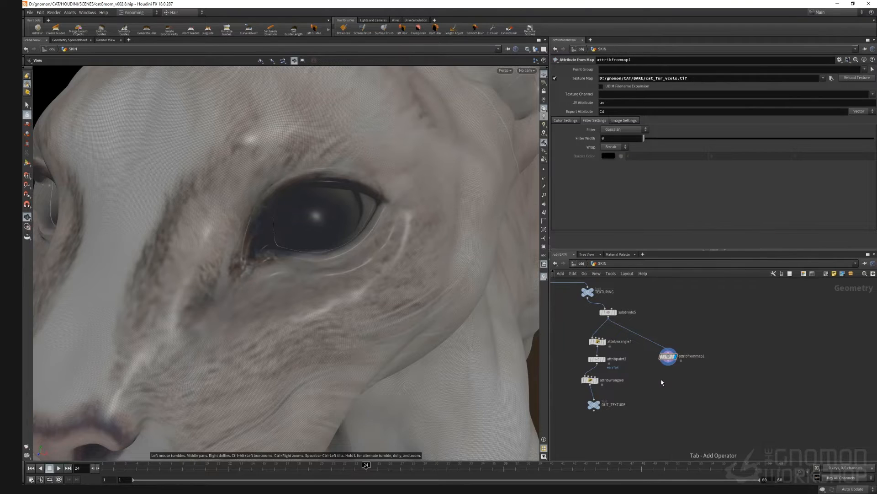
pyautogui.click(662, 380)
pyautogui.moveTo(668, 362); pyautogui.dragTo(657, 376)
pyautogui.scroll(6, 649, 373)
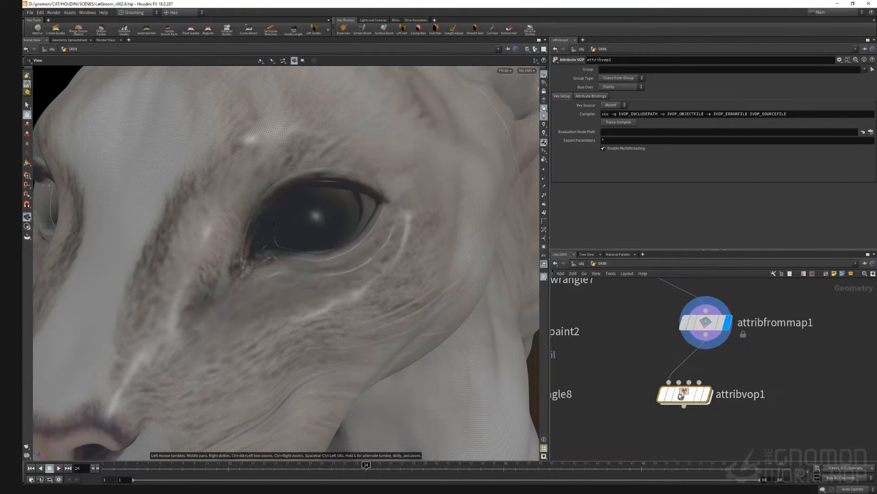
# Step: Inside the Attribute VOP, add a Bind node named Cd and wire it into the output's Cd
pyautogui.doubleClick(681, 394)
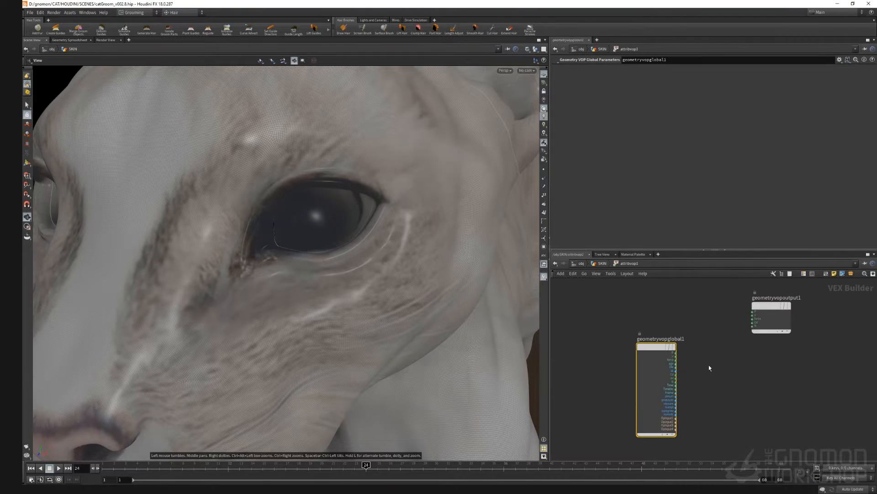
pyautogui.press('Tab')
pyautogui.write('bind')
pyautogui.press('Return')
pyautogui.click(684, 347)
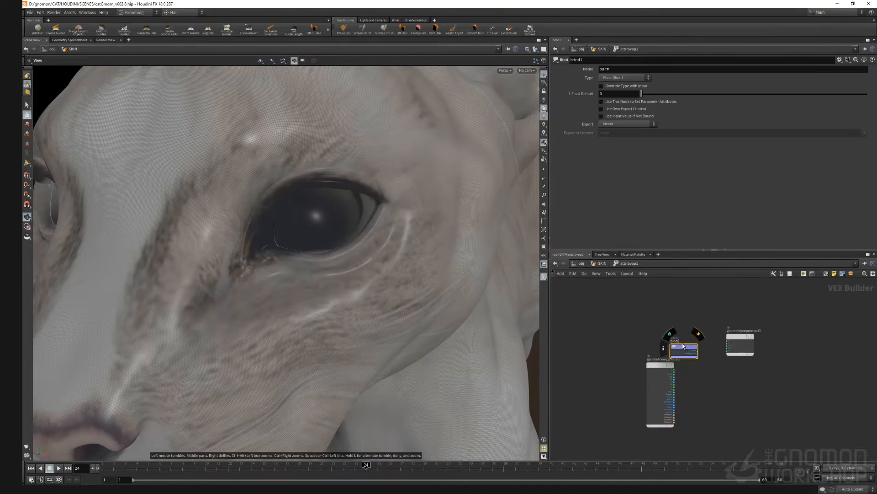
pyautogui.click(617, 67)
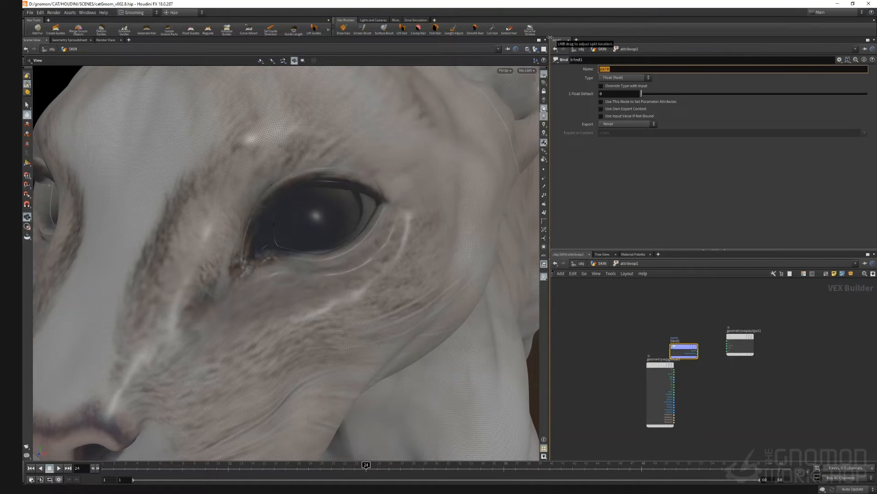
pyautogui.press('Return')
pyautogui.scroll(3, 690, 352)
pyautogui.moveTo(703, 355); pyautogui.dragTo(746, 347)
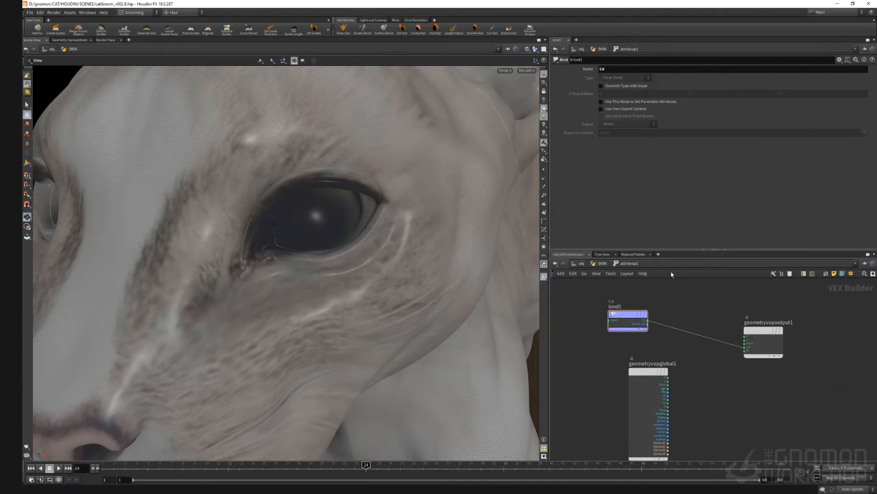
# Step: Insert a Color Correction node between the Cd bind and the geometry VOP output
pyautogui.press('Tab')
pyautogui.write('color')
pyautogui.press('Return')
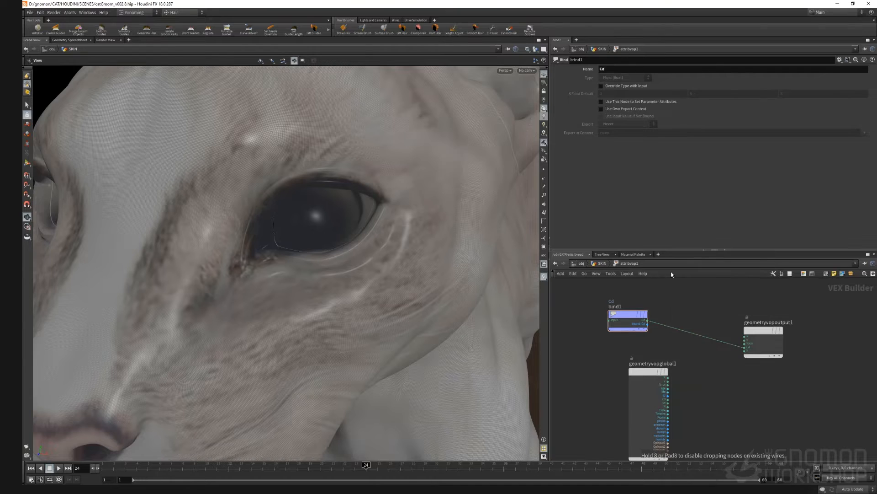
pyautogui.click(695, 316)
pyautogui.moveTo(695, 317); pyautogui.dragTo(698, 339)
pyautogui.click(785, 339)
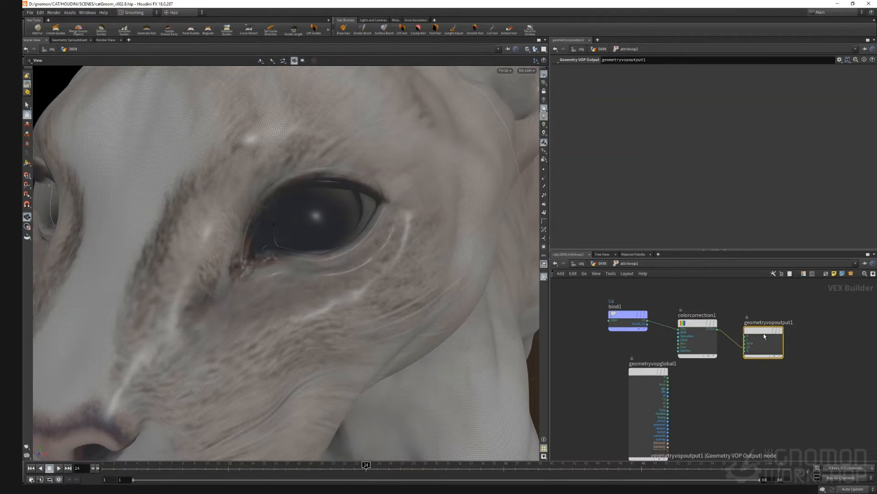
pyautogui.moveTo(765, 336); pyautogui.dragTo(787, 336)
pyautogui.scroll(3, 689, 332)
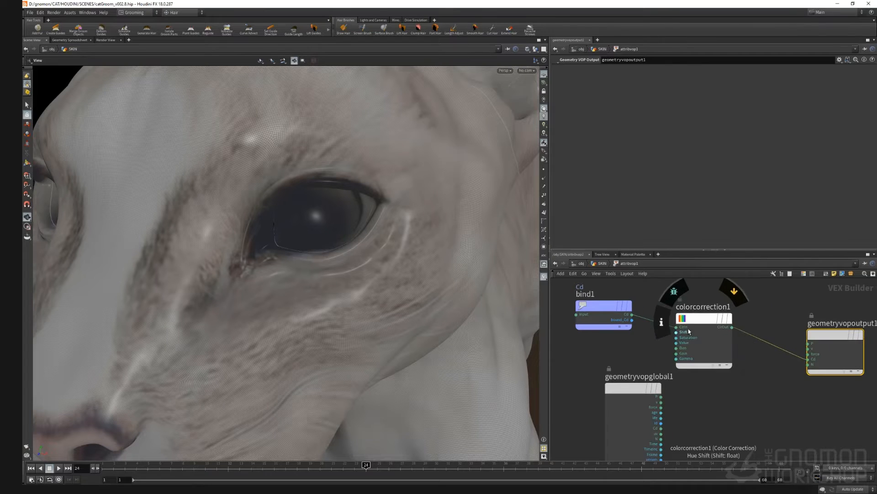
pyautogui.click(689, 331)
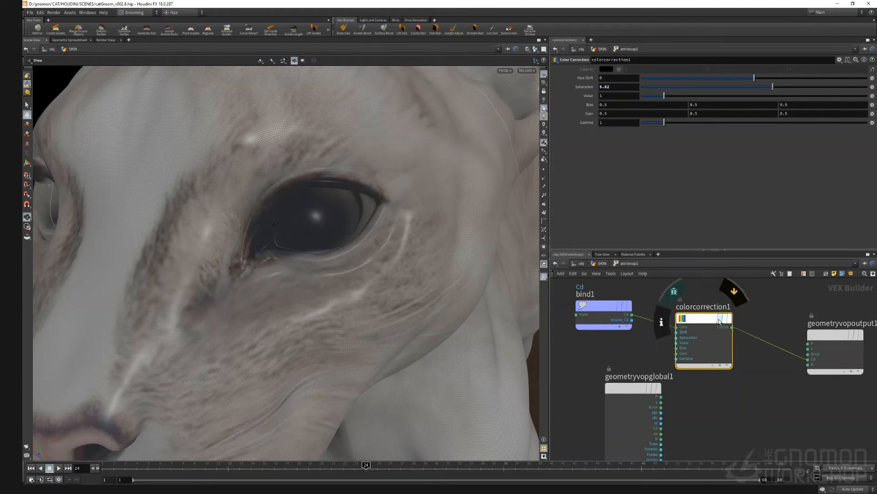
pyautogui.click(866, 341)
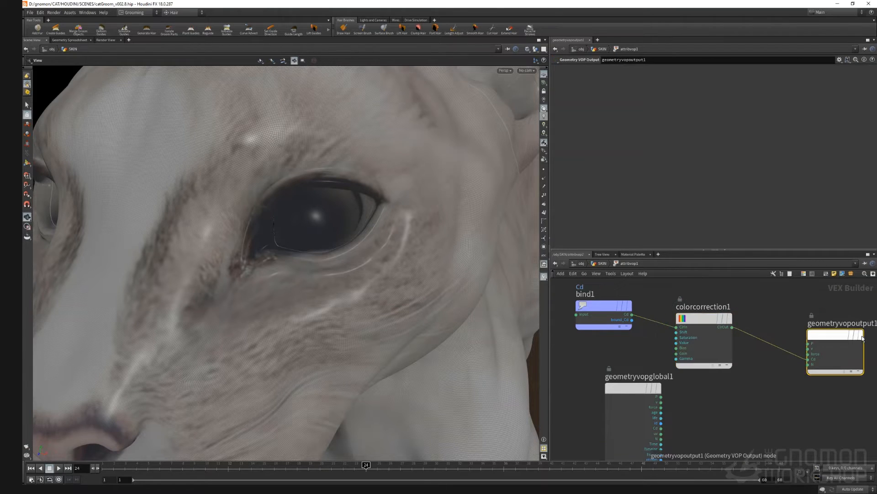
pyautogui.click(711, 326)
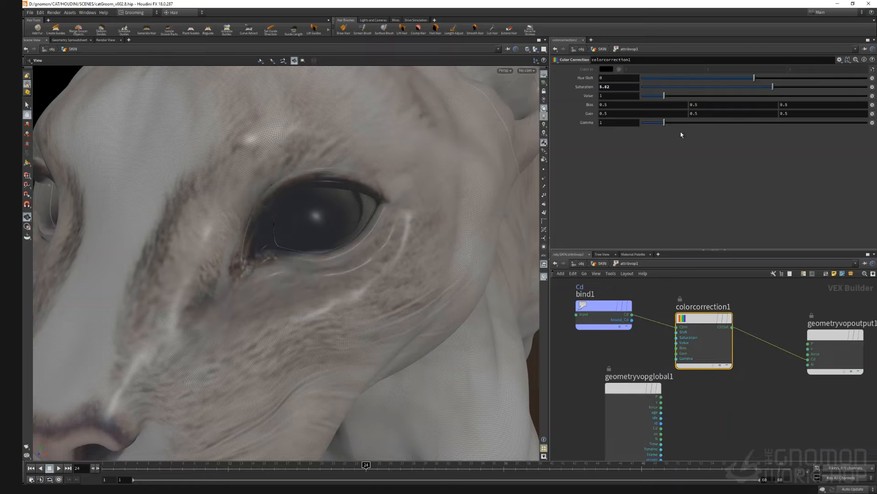
# Step: Return to the SKIN object and examine the textured skin colours in the viewport
pyautogui.click(581, 263)
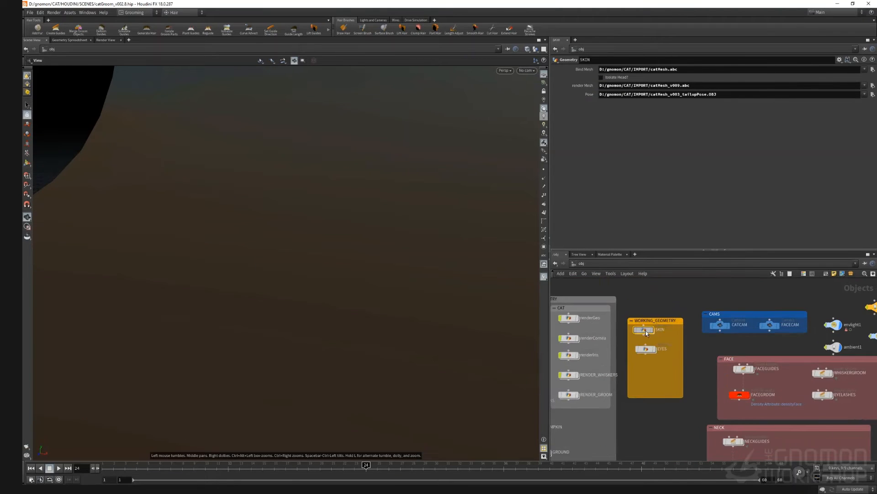
pyautogui.doubleClick(647, 333)
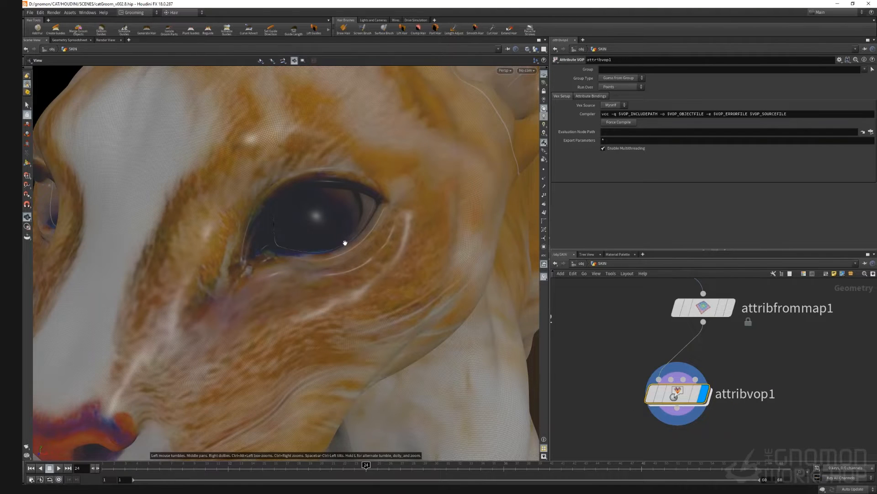
pyautogui.moveTo(345, 242); pyautogui.dragTo(270, 297, button='right')
pyautogui.moveTo(256, 299); pyautogui.dragTo(257, 251)
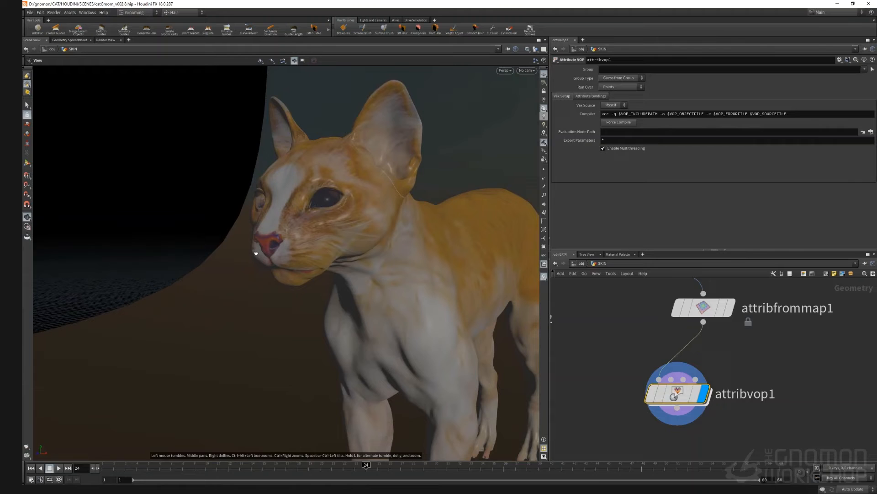
pyautogui.doubleClick(684, 402)
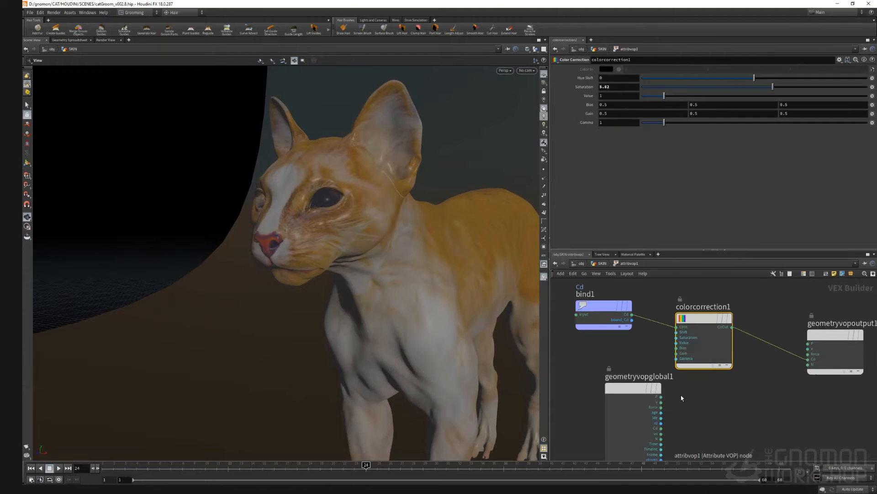
pyautogui.click(692, 82)
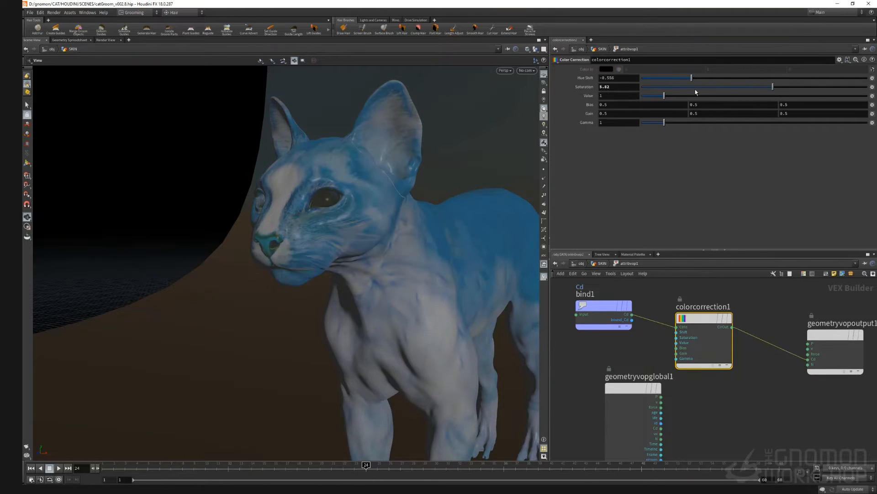
pyautogui.keyDown('ctrl'); pyautogui.middleClick(588, 79); pyautogui.keyUp('ctrl')
pyautogui.moveTo(696, 92); pyautogui.dragTo(721, 99)
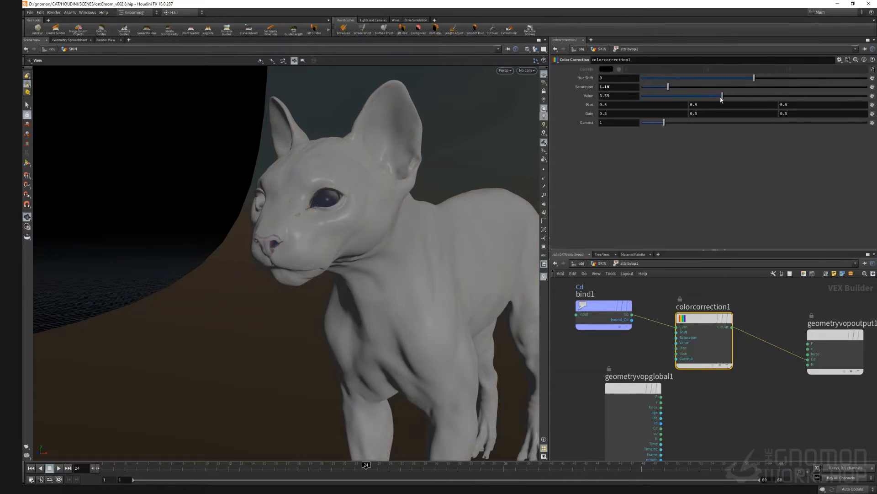
pyautogui.rightClick(588, 96)
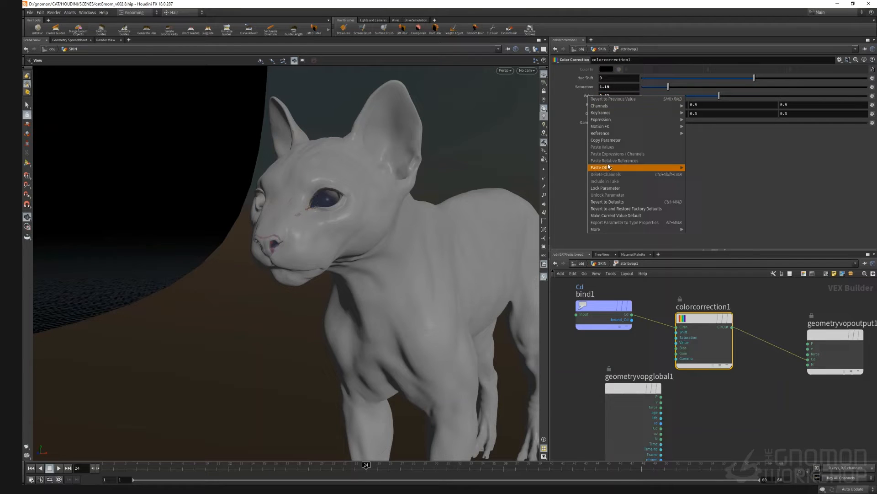
pyautogui.click(621, 201)
pyautogui.rightClick(589, 86)
pyautogui.click(612, 193)
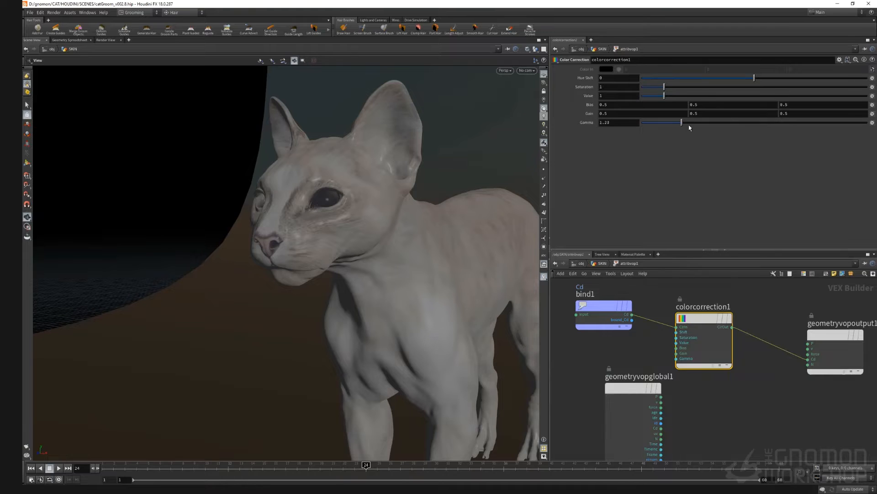
# Step: Lower the Color Correction node's gamma to 0.59 to adjust the skin colour
pyautogui.moveTo(682, 123)
pyautogui.mouseDown()
pyautogui.moveTo(731, 123)
pyautogui.moveTo(649, 123)
pyautogui.moveTo(664, 131)
pyautogui.moveTo(655, 128)
pyautogui.mouseUp()
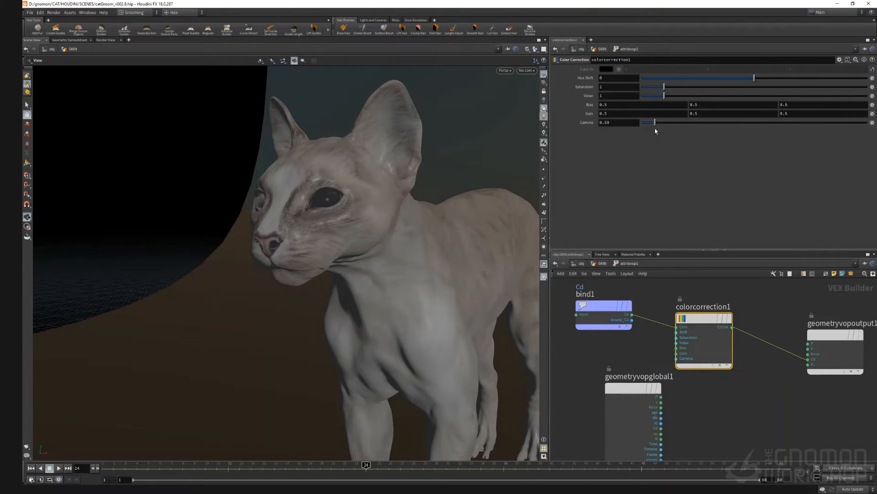
pyautogui.moveTo(344, 215); pyautogui.dragTo(329, 247)
pyautogui.moveTo(329, 247); pyautogui.dragTo(297, 290, button='middle')
pyautogui.moveTo(298, 290); pyautogui.dragTo(353, 278, button='right')
pyautogui.moveTo(353, 279); pyautogui.dragTo(366, 270)
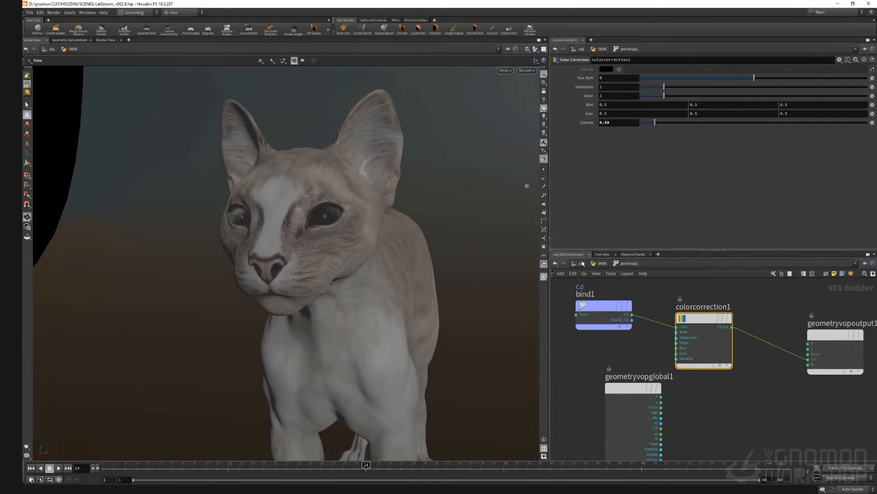
# Step: Wire the Attribute VOP output into OUT_TEXTURE in place of the Attribute Wrangle at SKIN level
pyautogui.click(581, 264)
pyautogui.doubleClick(644, 334)
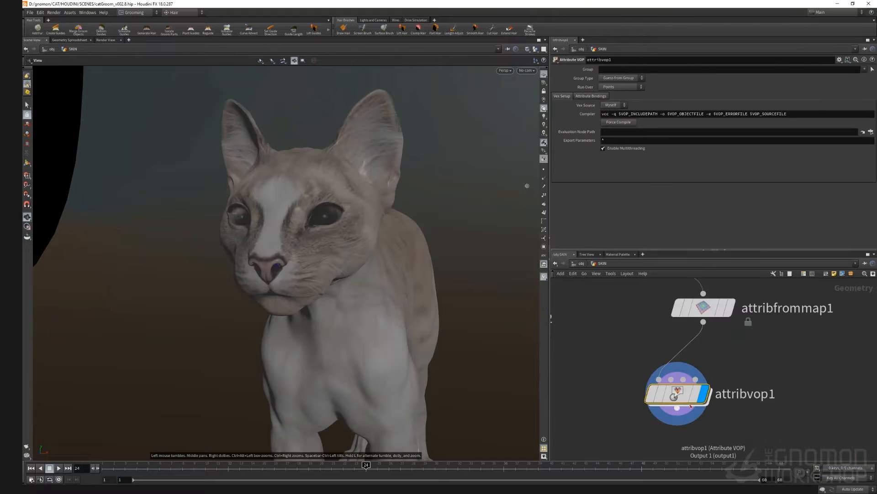
pyautogui.scroll(-5, 652, 383)
pyautogui.scroll(4, 633, 397)
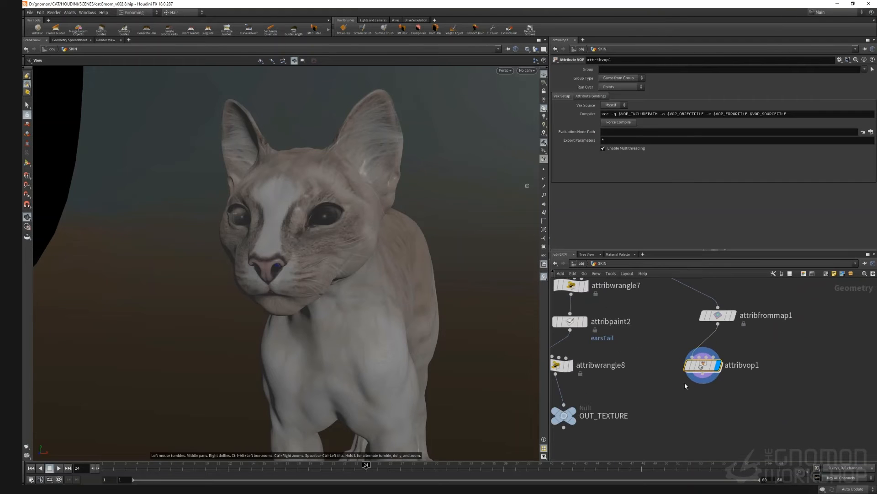
pyautogui.click(564, 366)
pyautogui.moveTo(663, 379); pyautogui.dragTo(693, 368, button='middle')
pyautogui.moveTo(735, 363); pyautogui.dragTo(599, 393)
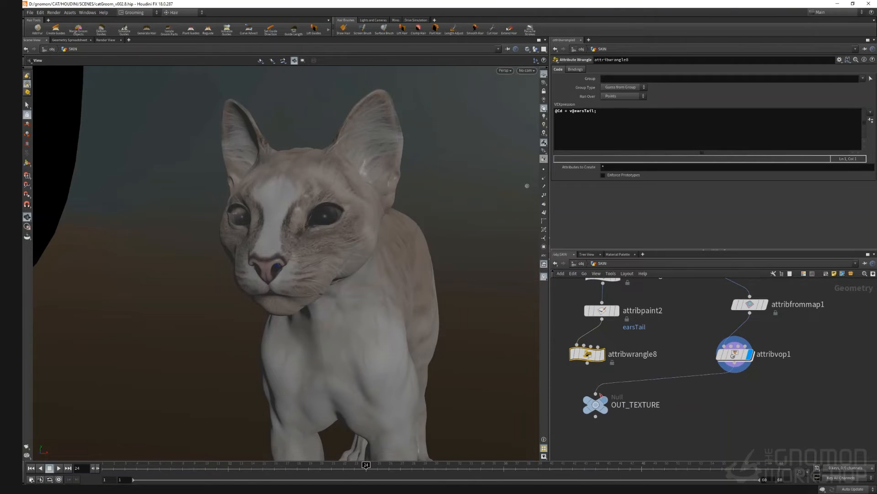
pyautogui.scroll(-4, 779, 443)
pyautogui.moveTo(715, 363); pyautogui.dragTo(671, 344, button='middle')
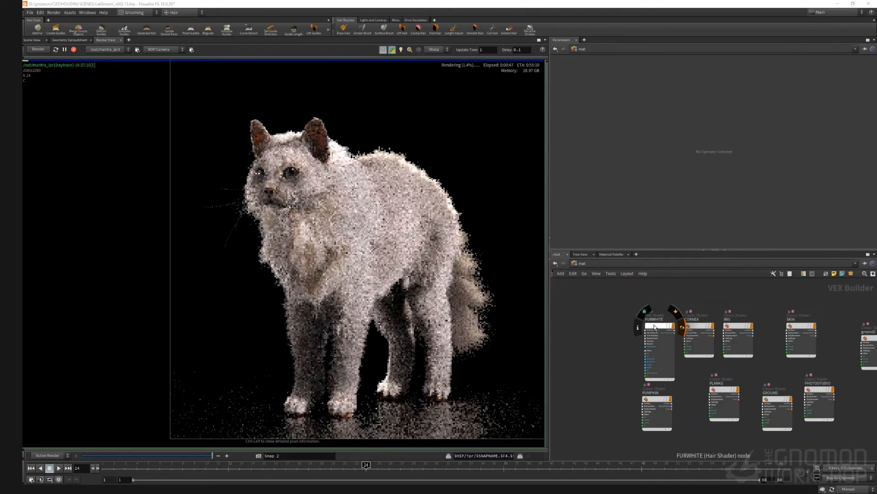
pyautogui.scroll(-3, 319, 224)
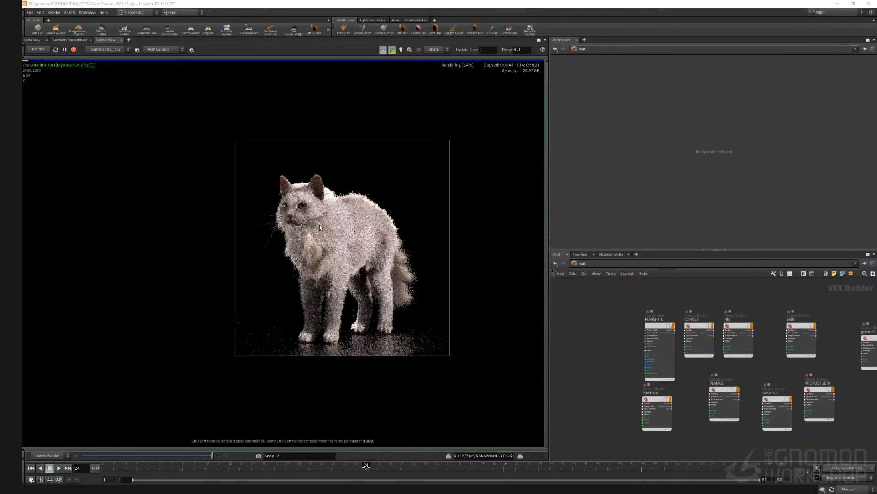
# Step: Compare the current fur render against the earlier render snapshot
pyautogui.scroll(4, 319, 224)
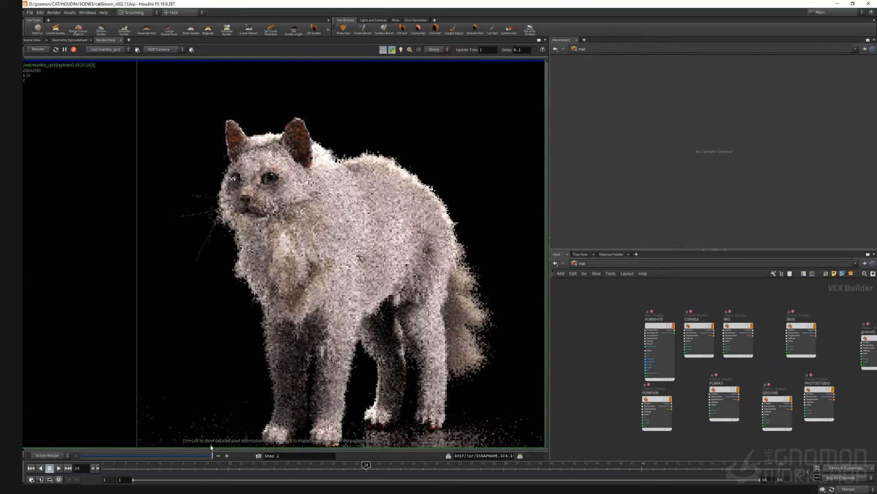
pyautogui.moveTo(212, 455); pyautogui.dragTo(233, 439)
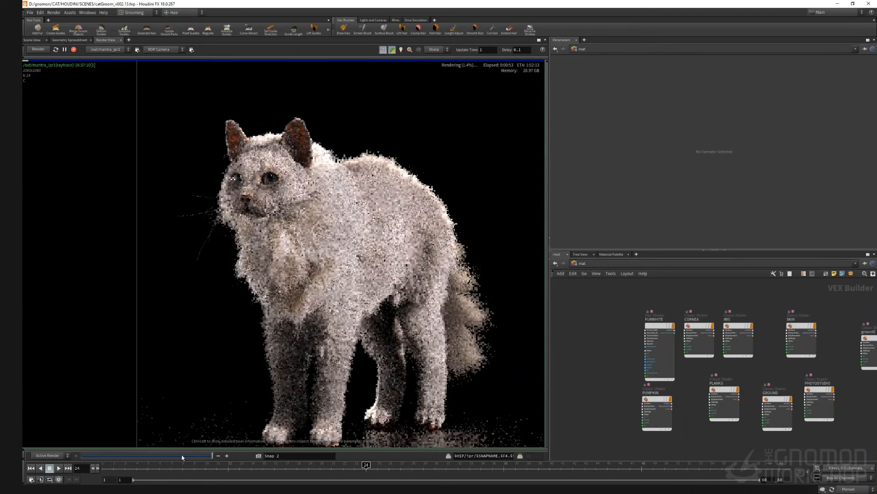
pyautogui.moveTo(182, 457); pyautogui.dragTo(212, 455)
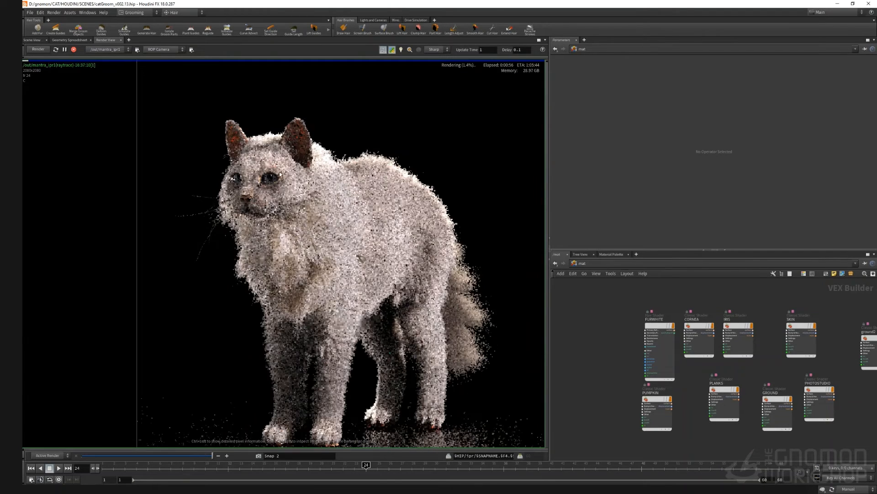
pyautogui.scroll(-3, 281, 251)
pyautogui.scroll(2, 280, 252)
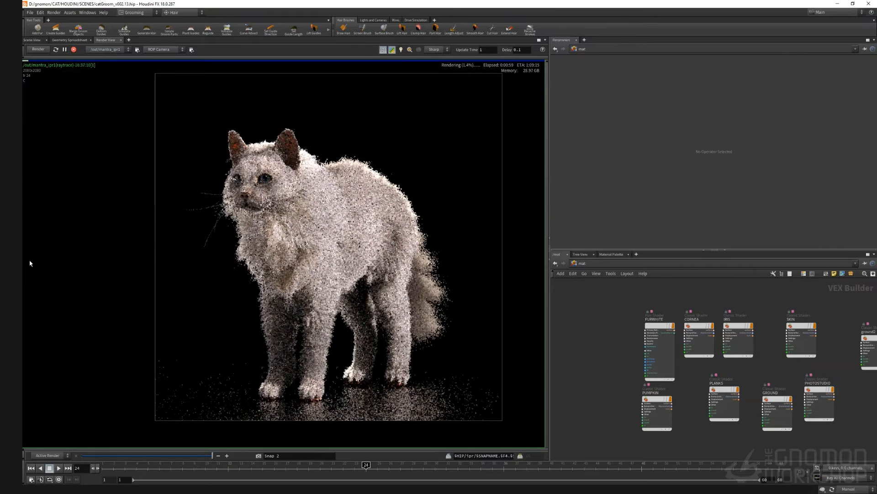
# Step: Duplicate the FURWHITE hair shader and rename the copy FURTAIL
pyautogui.keyDown('alt'); pyautogui.moveTo(652, 325); pyautogui.dragTo(598, 324); pyautogui.keyUp('alt')
pyautogui.click(609, 319)
pyautogui.click(612, 318)
pyautogui.press('BackSpace')
pyautogui.press('BackSpace')
pyautogui.press('BackSpace')
pyautogui.press('BackSpace')
pyautogui.press('BackSpace')
pyautogui.press('BackSpace')
pyautogui.write('TAIL')
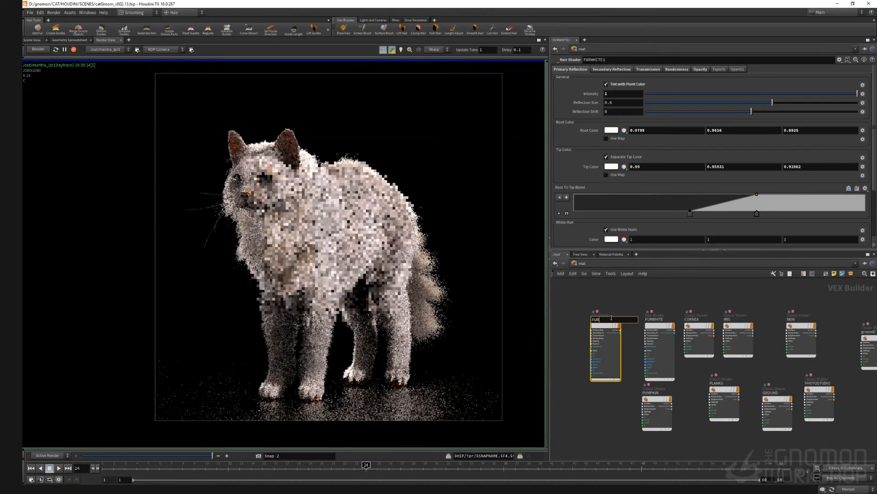
pyautogui.press('Return')
pyautogui.scroll(3, 575, 316)
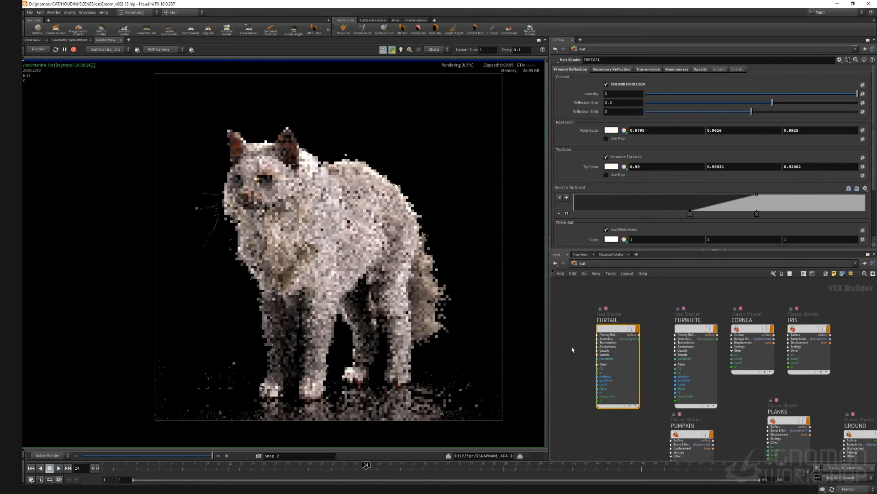
# Step: Examine the alembic caches merged inside the RENDER_GROOM object
pyautogui.moveTo(571, 348)
pyautogui.mouseDown(button='middle')
pyautogui.moveTo(581, 325)
pyautogui.moveTo(586, 341)
pyautogui.mouseUp(button='middle')
pyautogui.scroll(3, 620, 326)
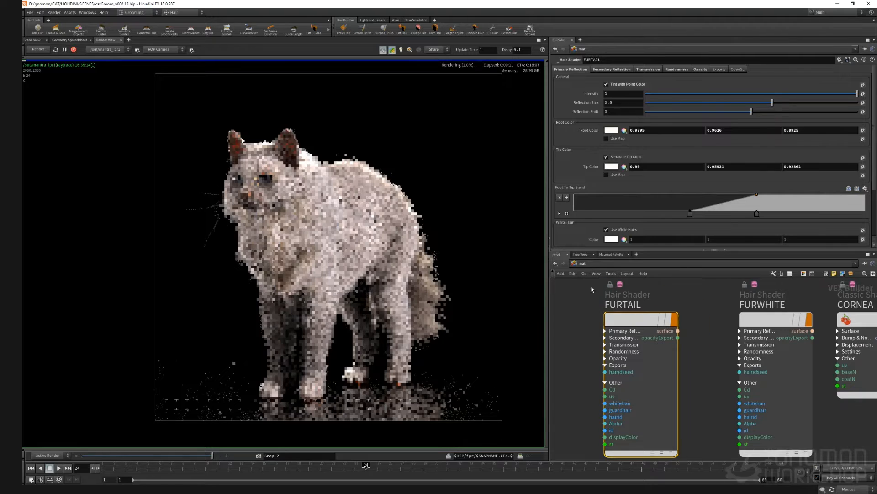
pyautogui.click(74, 49)
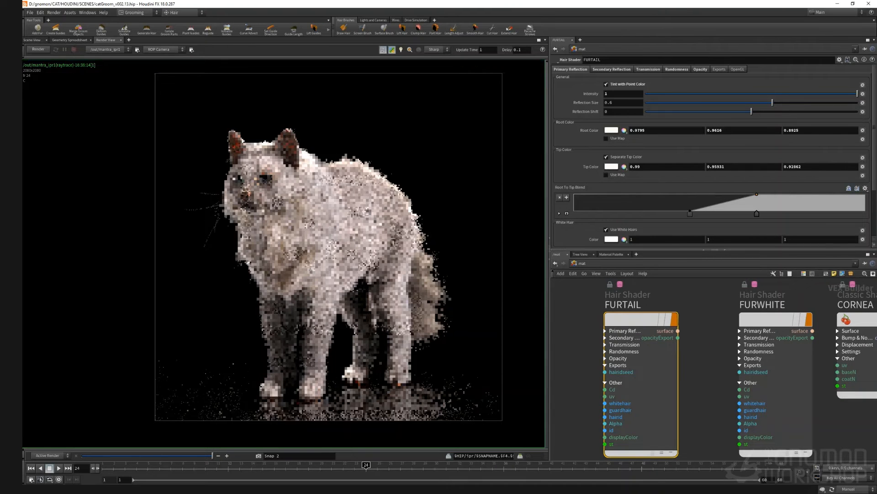
pyautogui.click(577, 263)
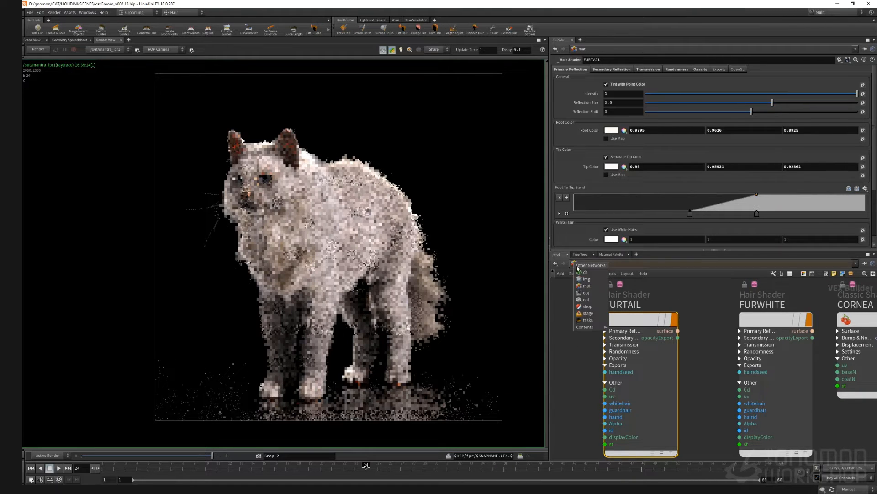
pyautogui.click(584, 300)
pyautogui.click(580, 264)
pyautogui.click(583, 294)
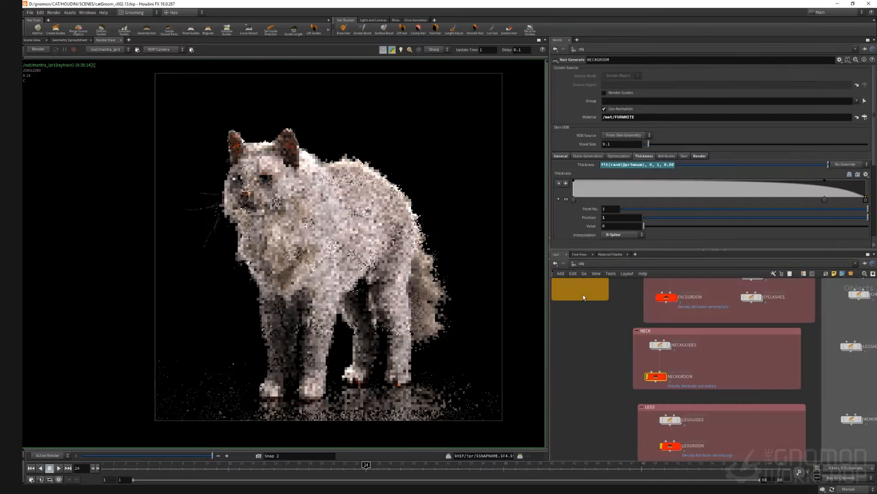
pyautogui.scroll(-5, 636, 338)
pyautogui.moveTo(568, 307); pyautogui.dragTo(634, 354, button='middle')
pyautogui.scroll(7, 643, 354)
pyautogui.scroll(-3, 657, 336)
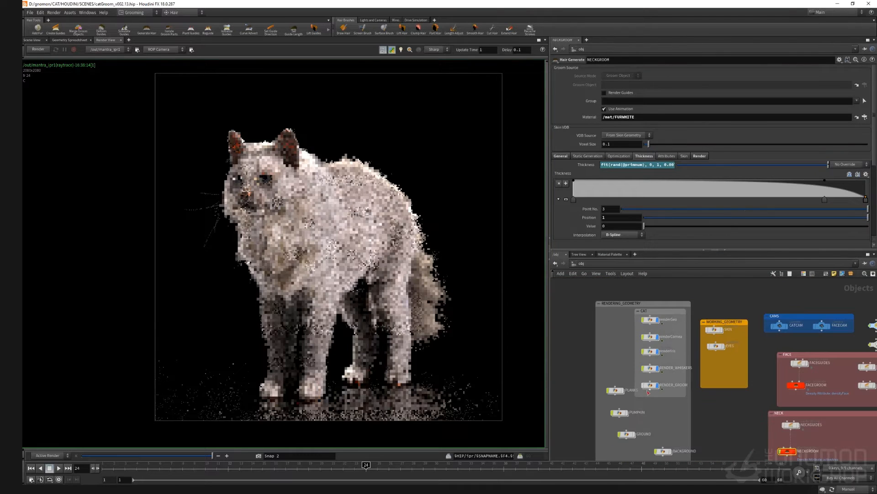
pyautogui.moveTo(654, 385); pyautogui.dragTo(661, 401)
pyautogui.scroll(4, 653, 399)
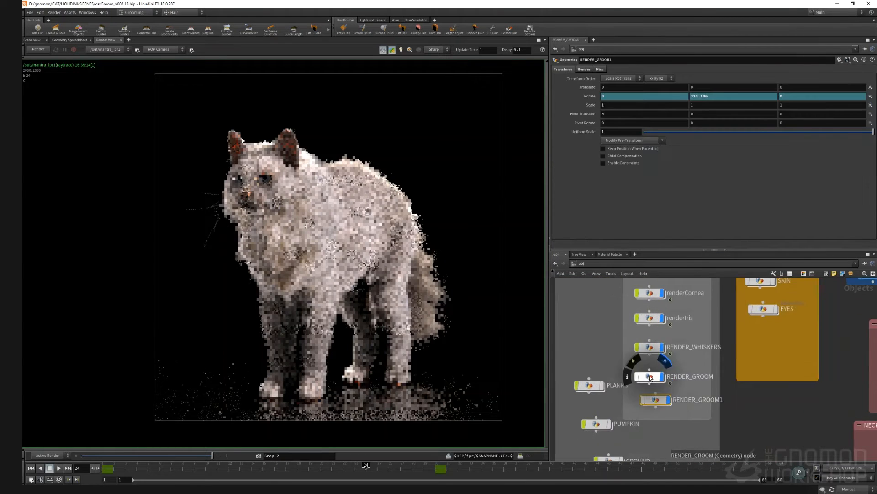
pyautogui.doubleClick(654, 374)
pyautogui.scroll(4, 716, 333)
pyautogui.moveTo(809, 389); pyautogui.dragTo(791, 413, button='middle')
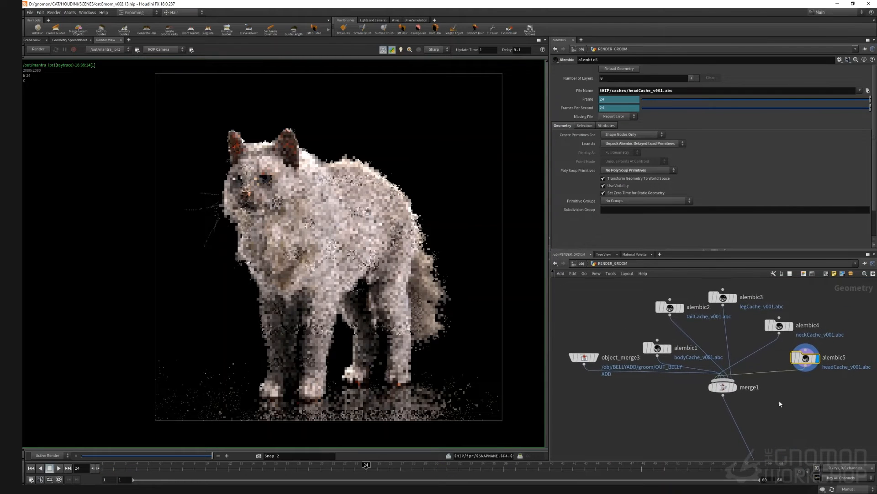
pyautogui.click(581, 264)
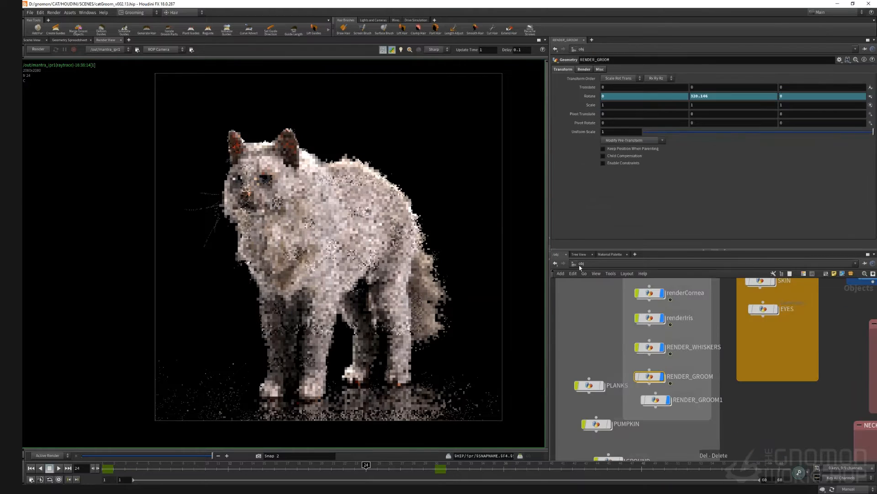
# Step: Inside RENDER_GROOM1, delete every alembic cache except the tail cache
pyautogui.doubleClick(659, 399)
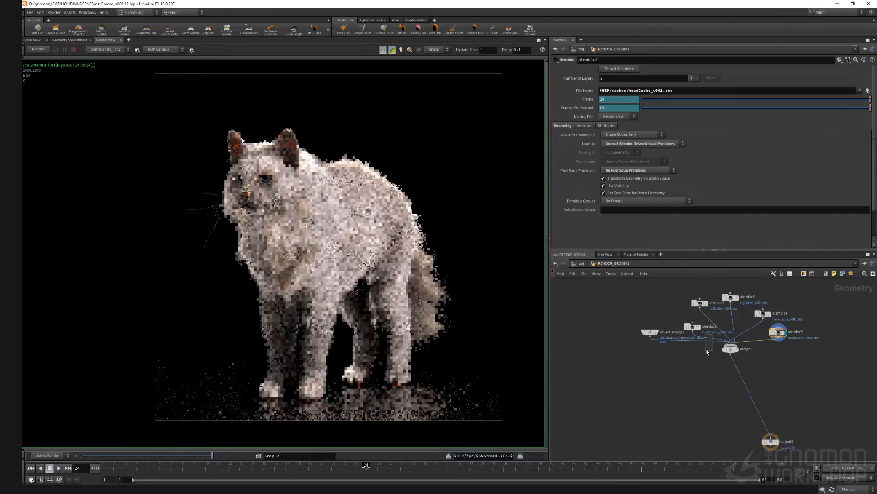
pyautogui.moveTo(707, 350); pyautogui.dragTo(706, 353)
pyautogui.press('Delete')
pyautogui.moveTo(773, 349); pyautogui.dragTo(633, 359)
pyautogui.press('Delete')
pyautogui.press('Delete')
pyautogui.press('Delete')
pyautogui.press('Delete')
pyautogui.moveTo(669, 390); pyautogui.dragTo(639, 379, button='middle')
pyautogui.scroll(2, 641, 365)
pyautogui.scroll(-4, 601, 312)
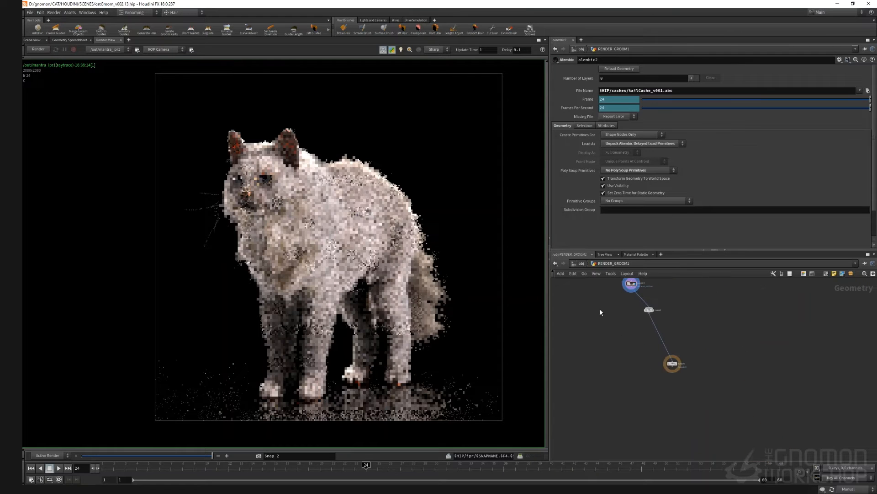
# Step: Assign the FURTAIL material to the RENDER_GROOM1 object
pyautogui.click(581, 265)
pyautogui.click(583, 70)
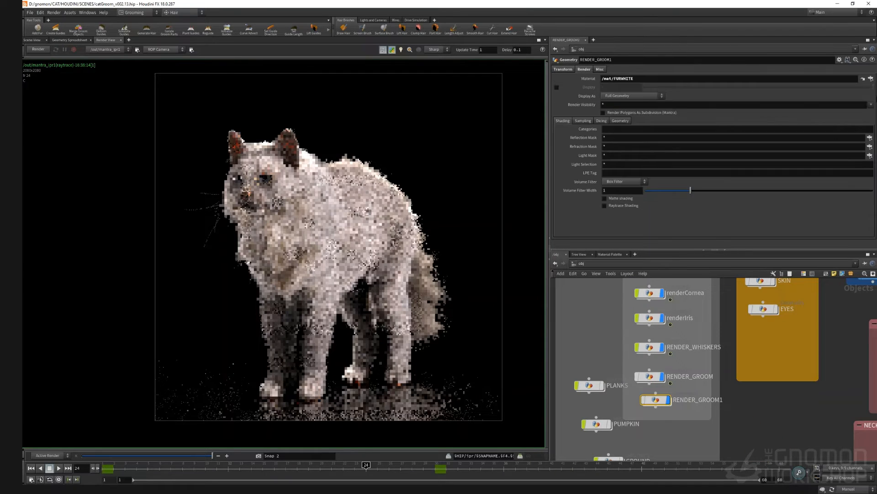
pyautogui.click(867, 79)
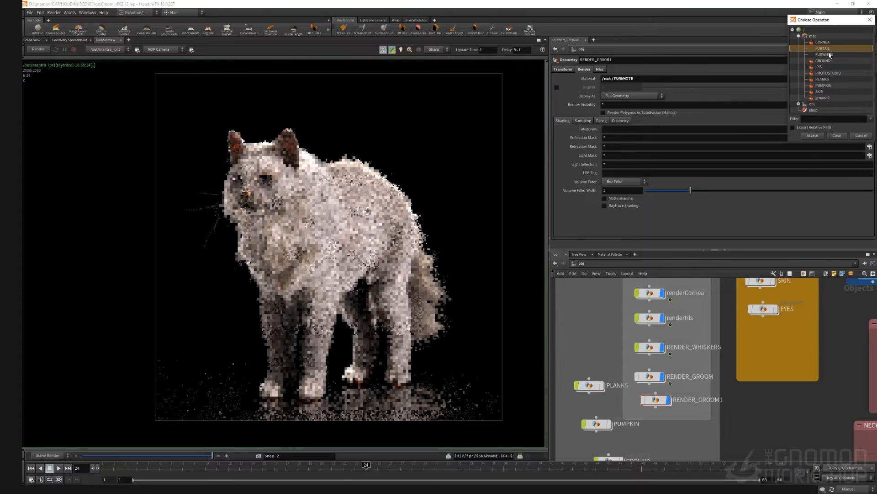
pyautogui.click(812, 136)
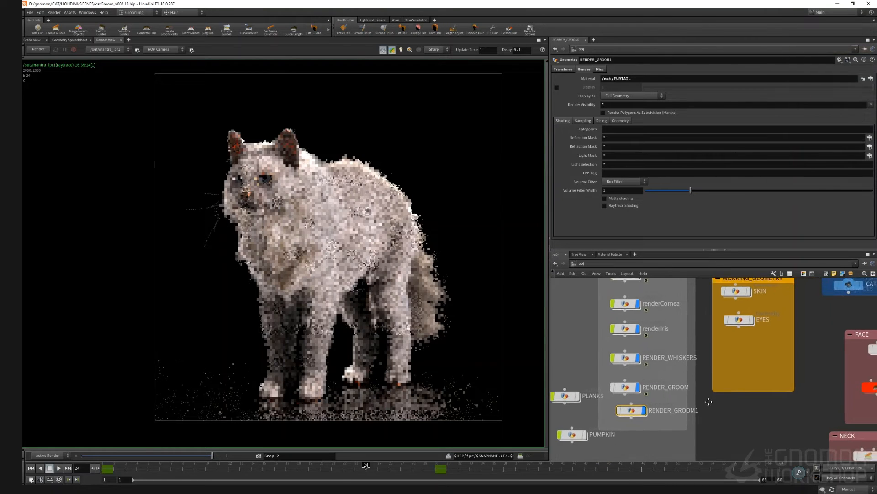
# Step: Darken the FURTAIL shader's root colour to about 0.035, 0.017, -0.052
pyautogui.click(583, 264)
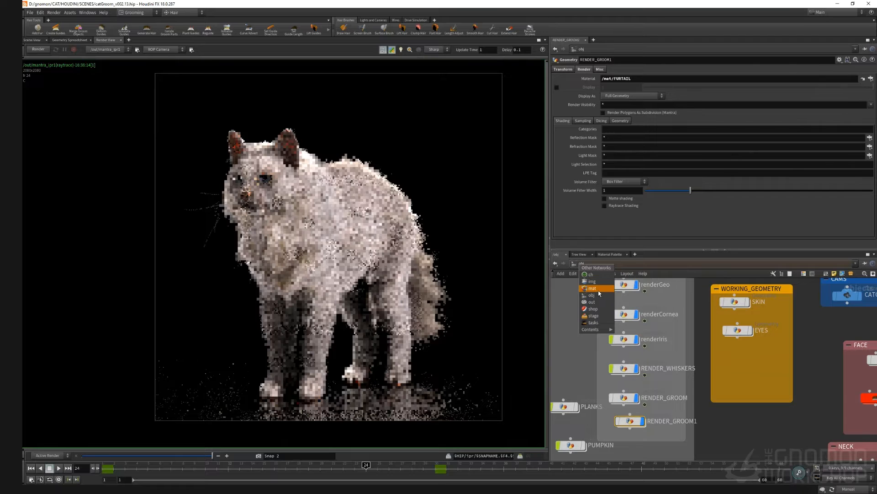
pyautogui.click(599, 293)
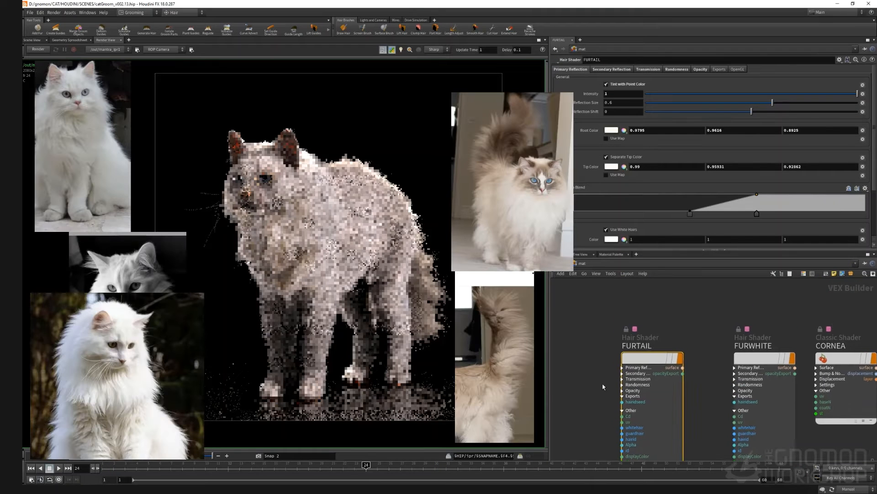
pyautogui.click(612, 131)
pyautogui.moveTo(645, 246); pyautogui.dragTo(620, 245)
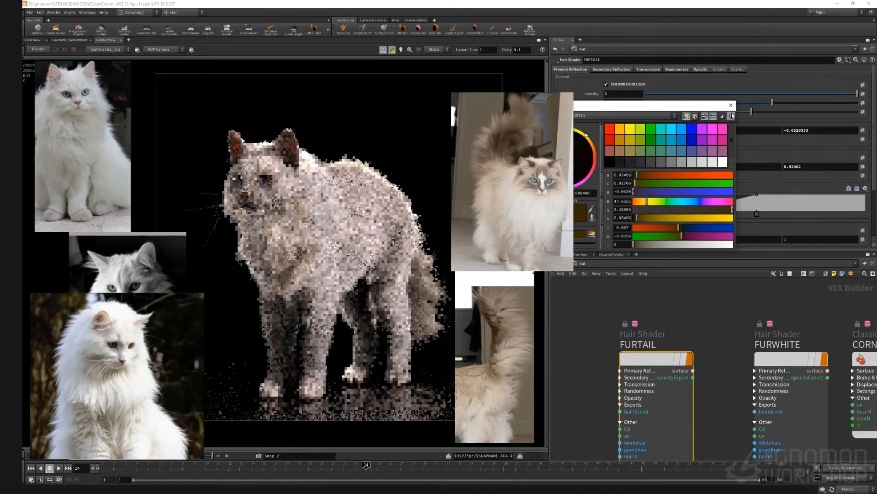
pyautogui.click(731, 106)
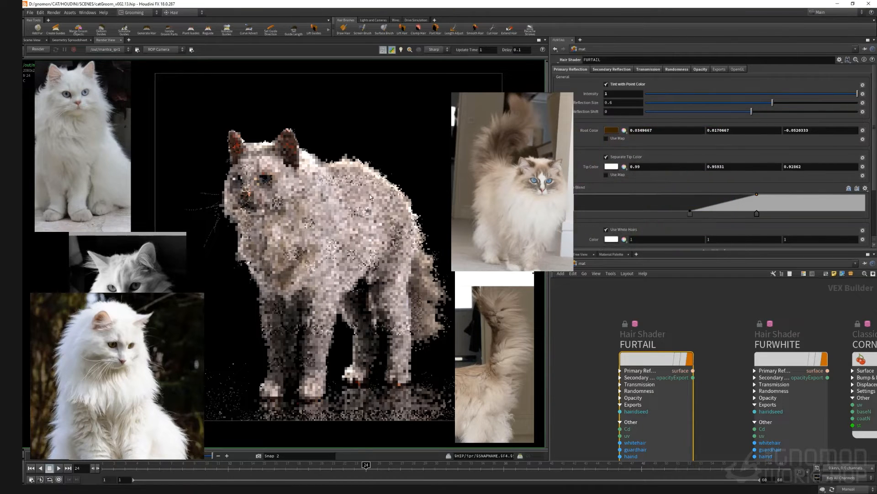
# Step: Adjust the root-to-tip blend ramp and render a region around the cat in the render view
pyautogui.scroll(-2, 370, 197)
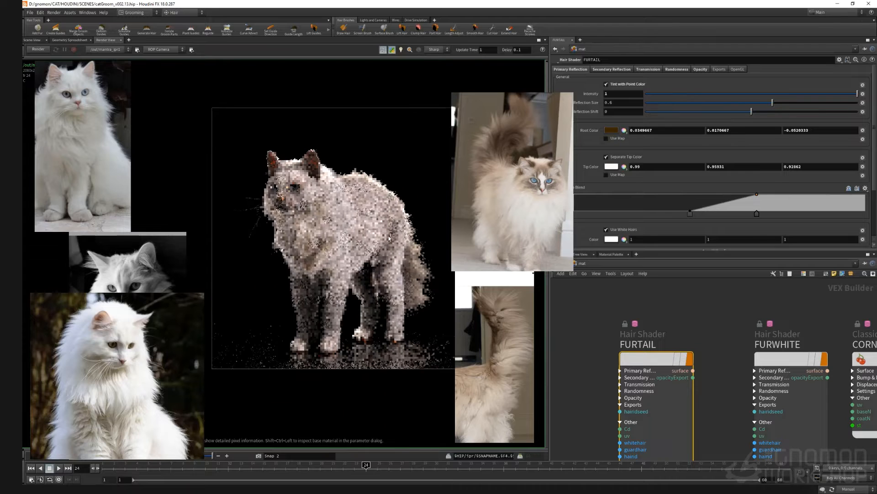
pyautogui.click(781, 213)
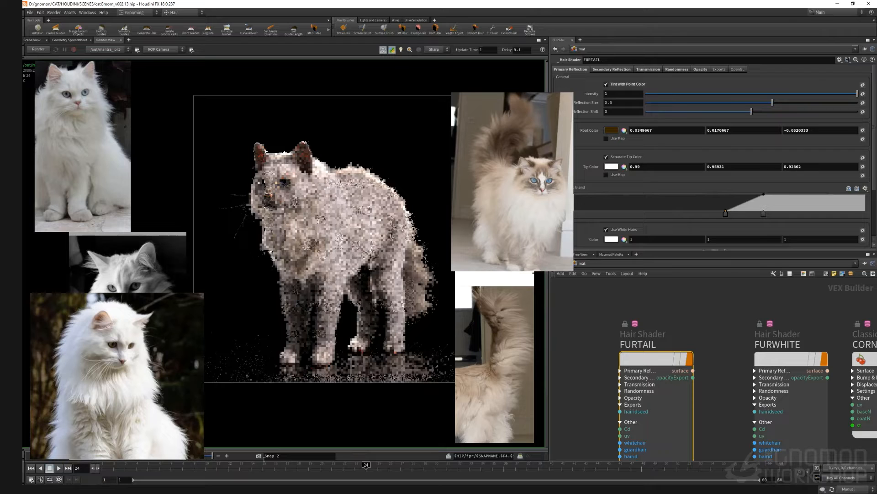
pyautogui.moveTo(234, 113); pyautogui.dragTo(446, 370)
pyautogui.click(38, 49)
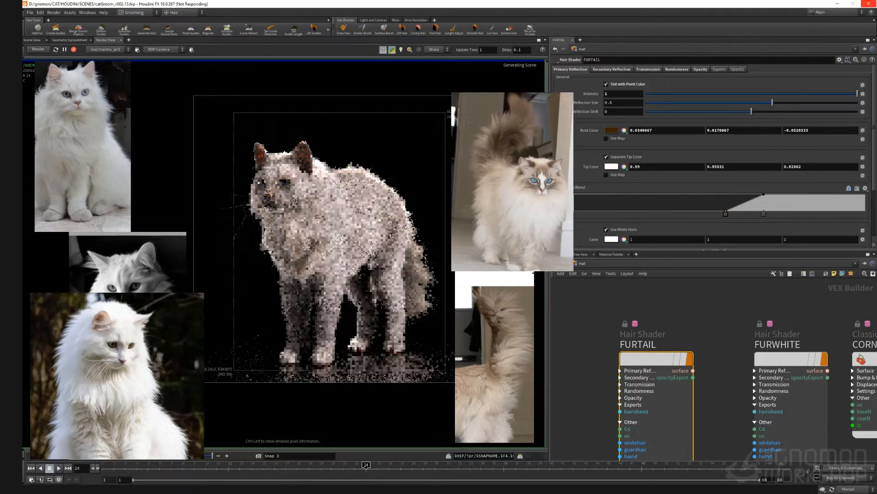
pyautogui.moveTo(542, 181); pyautogui.dragTo(530, 166)
pyautogui.keyDown('shift'); pyautogui.moveTo(363, 183); pyautogui.dragTo(444, 322); pyautogui.keyUp('shift')
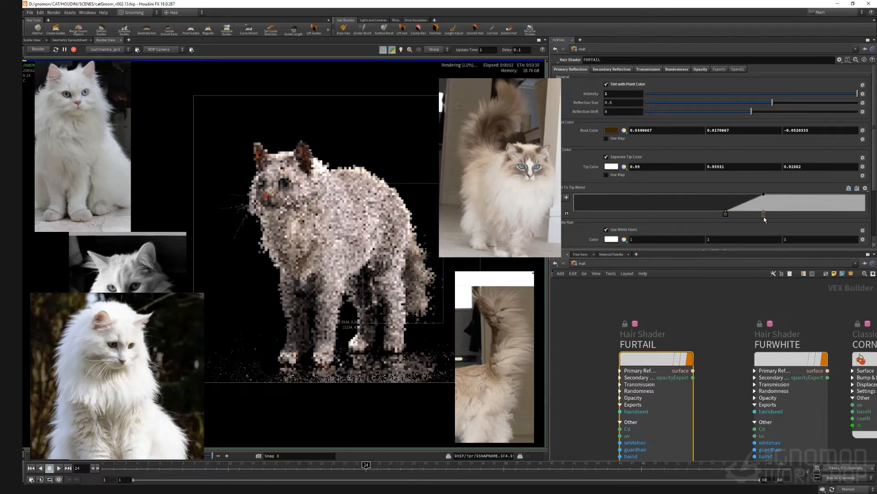
# Step: Move the blend ramp keys to the far end and set the FURTAIL root colour to orange-brown 0.322, 0.163, 0
pyautogui.moveTo(763, 213); pyautogui.dragTo(859, 216)
pyautogui.moveTo(727, 215); pyautogui.dragTo(851, 215)
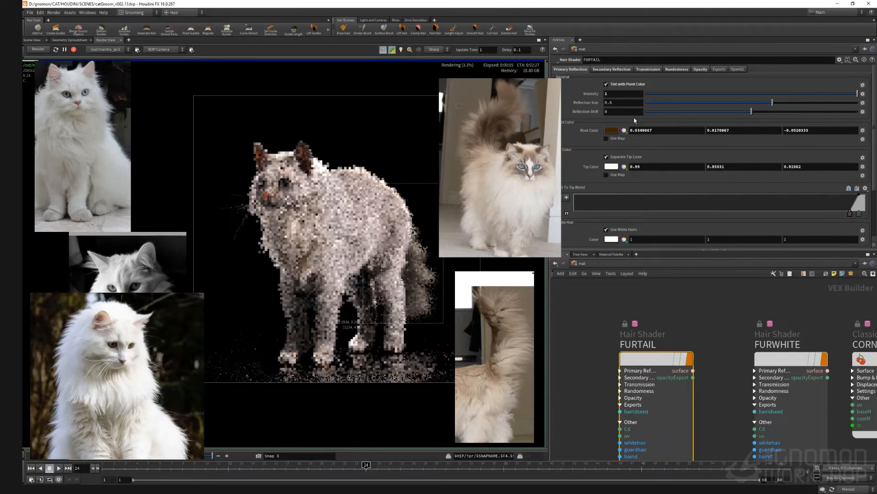
pyautogui.click(612, 131)
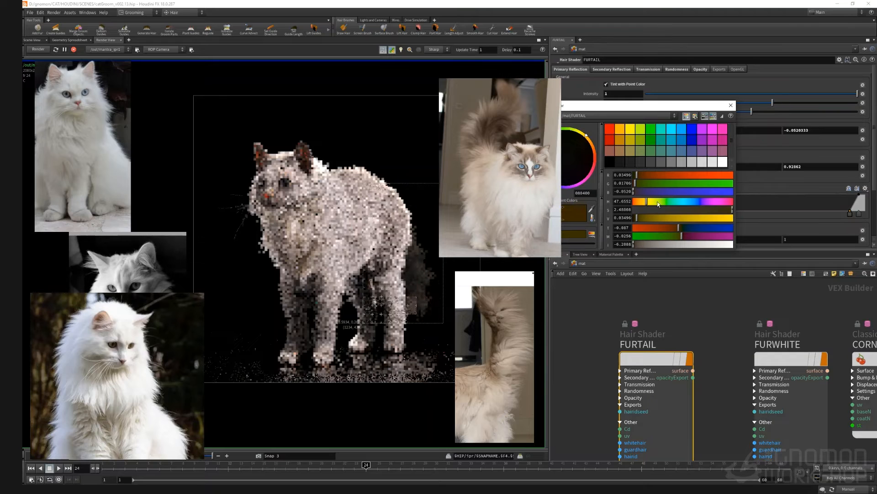
pyautogui.moveTo(637, 218); pyautogui.dragTo(666, 220)
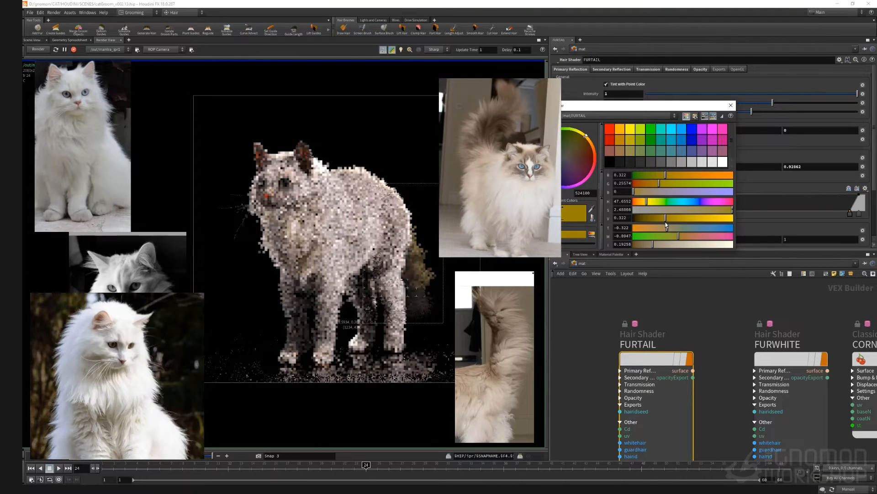
pyautogui.moveTo(655, 182); pyautogui.dragTo(649, 184)
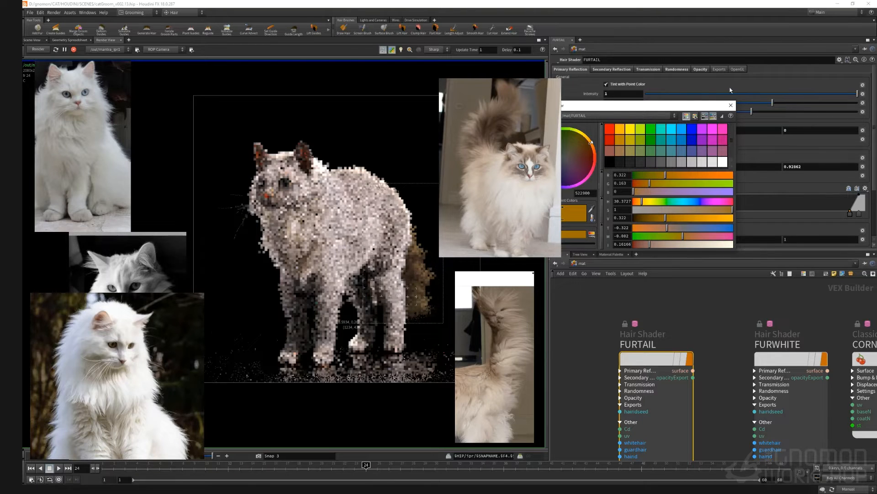
pyautogui.click(730, 105)
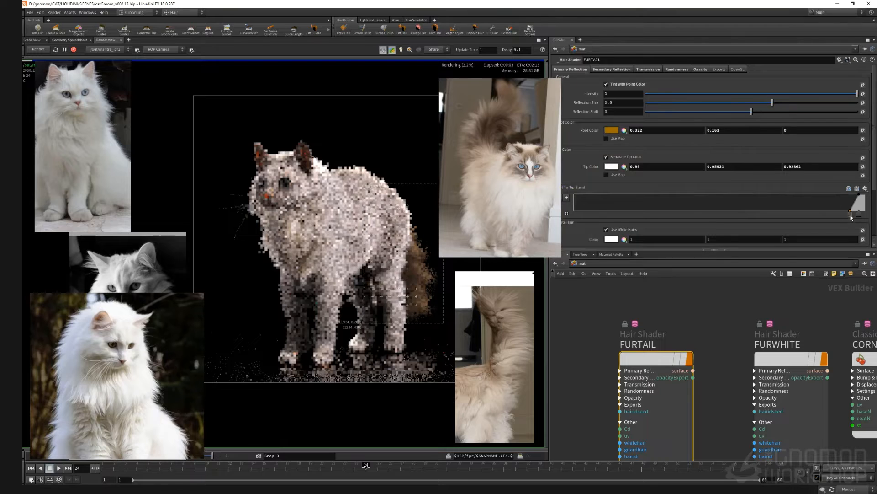
# Step: Slide the root-to-tip blend ramp keys back toward the middle of the ramp
pyautogui.moveTo(858, 216); pyautogui.dragTo(830, 213)
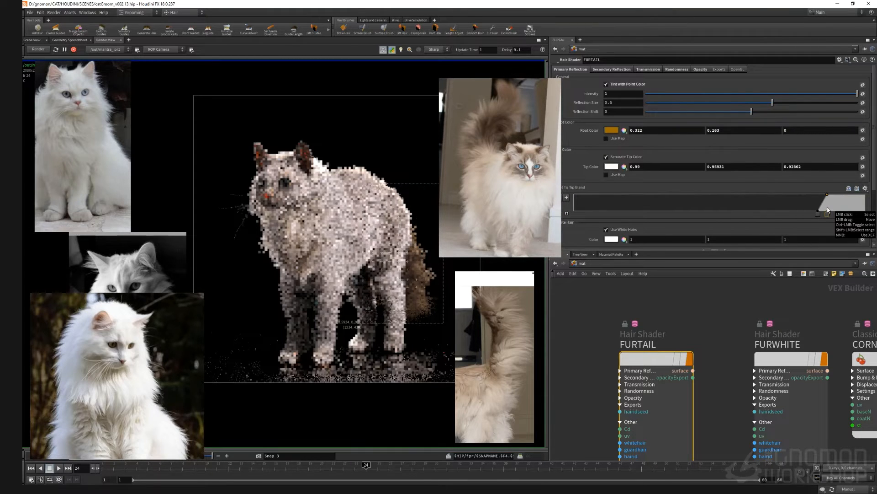
pyautogui.moveTo(818, 214); pyautogui.dragTo(804, 219)
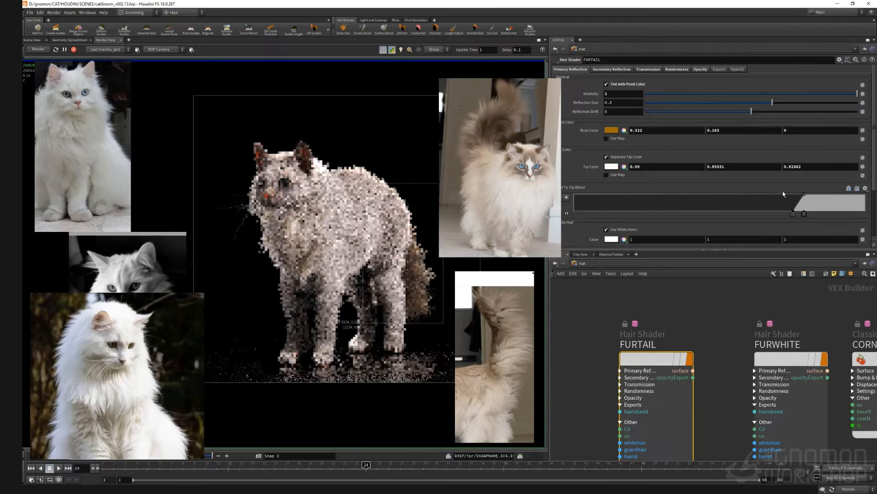
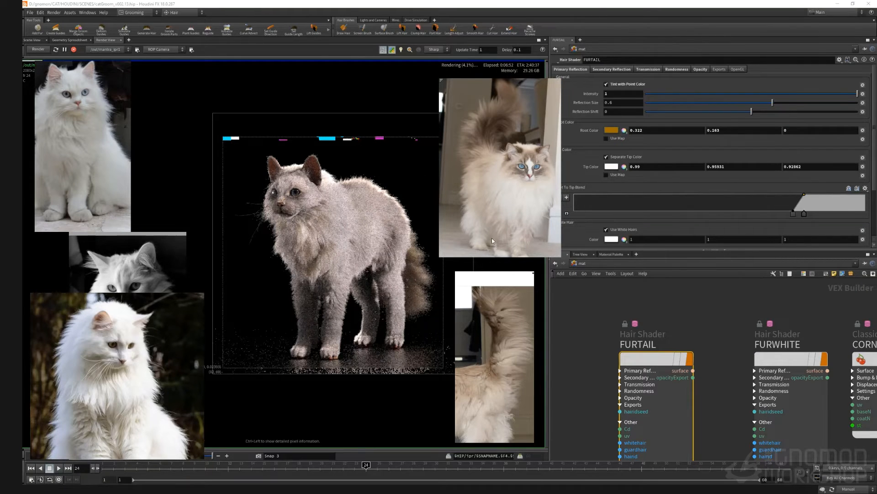
# Step: Stop the region render and store a snapshot of it in the render view
pyautogui.scroll(-4, 591, 345)
pyautogui.moveTo(591, 344); pyautogui.dragTo(610, 327, button='middle')
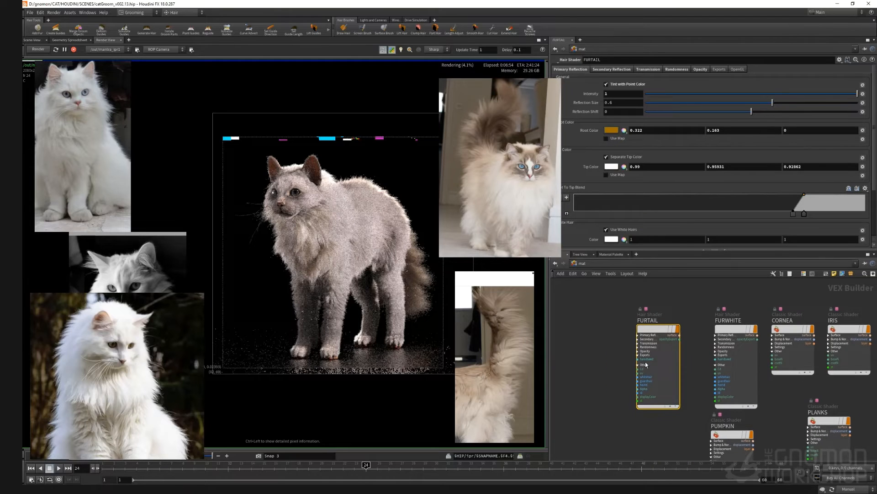
pyautogui.click(579, 264)
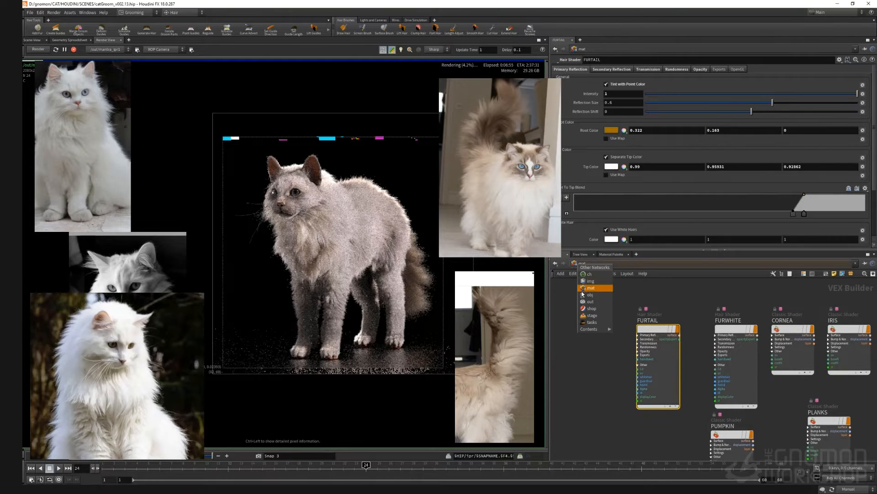
pyautogui.click(73, 52)
pyautogui.click(227, 456)
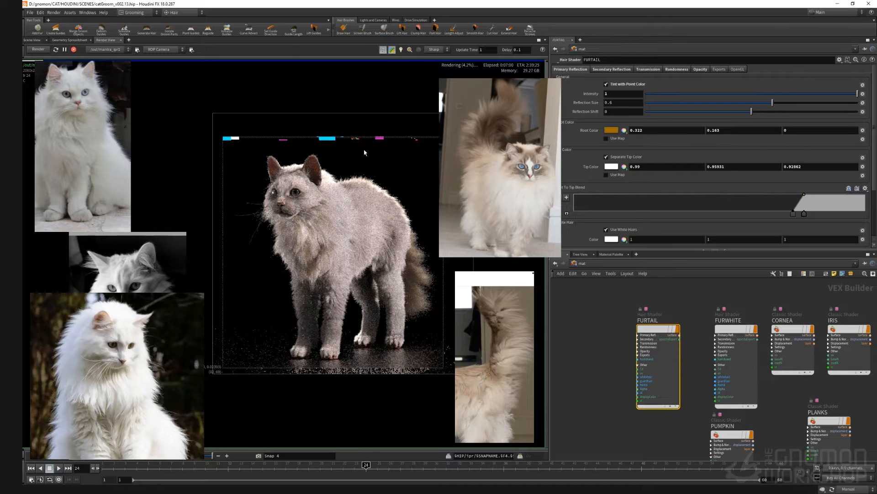
# Step: Open the FURTAIL shader's opacity parameters
pyautogui.click(700, 69)
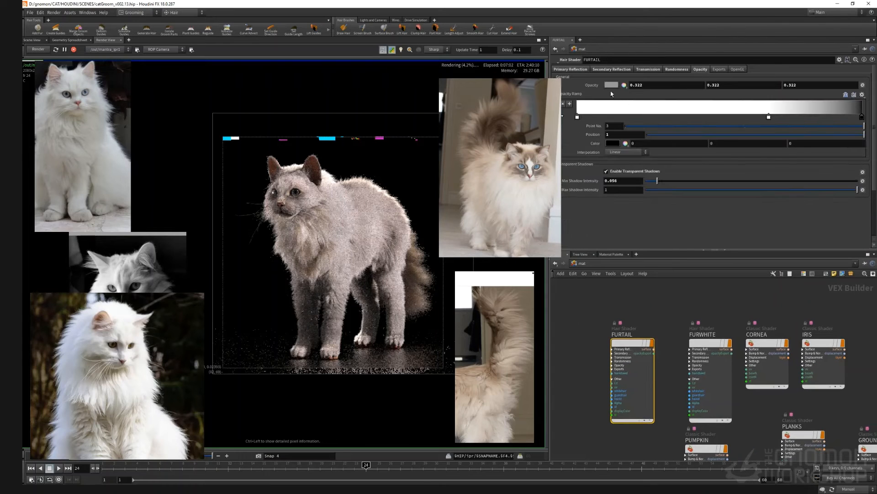
pyautogui.moveTo(600, 375); pyautogui.dragTo(593, 360, button='middle')
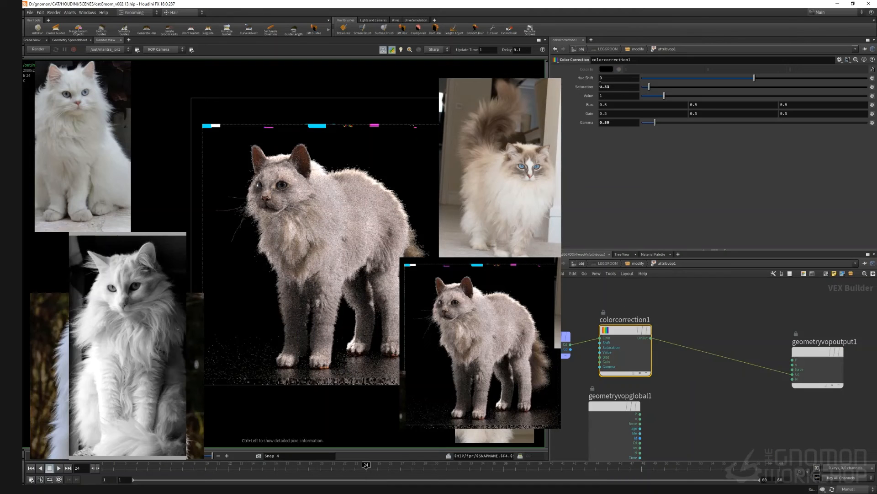
pyautogui.rightClick(600, 85)
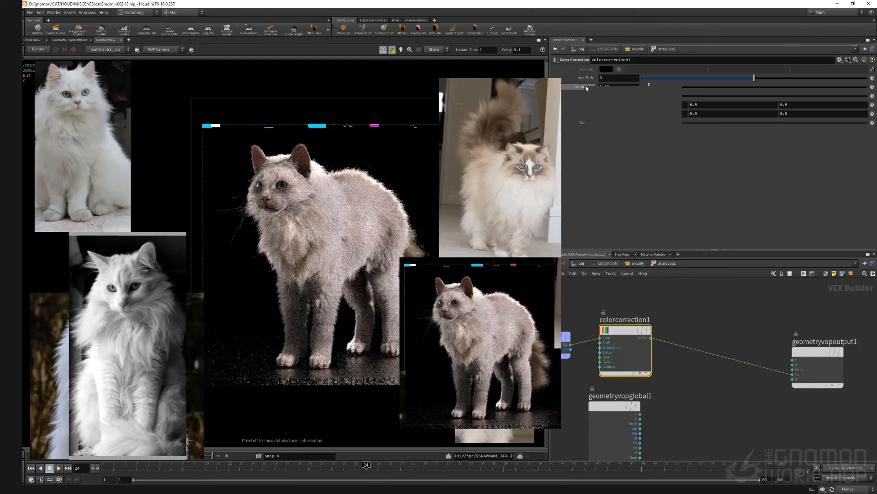
pyautogui.moveTo(612, 114)
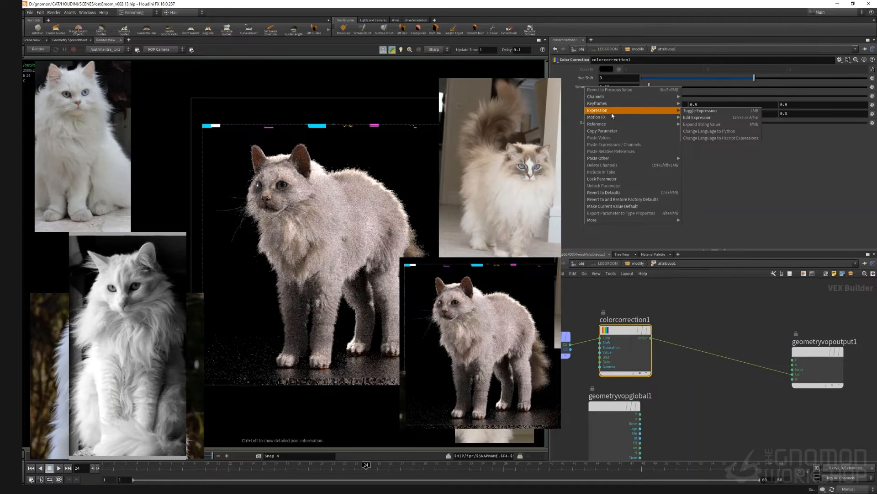
pyautogui.click(603, 132)
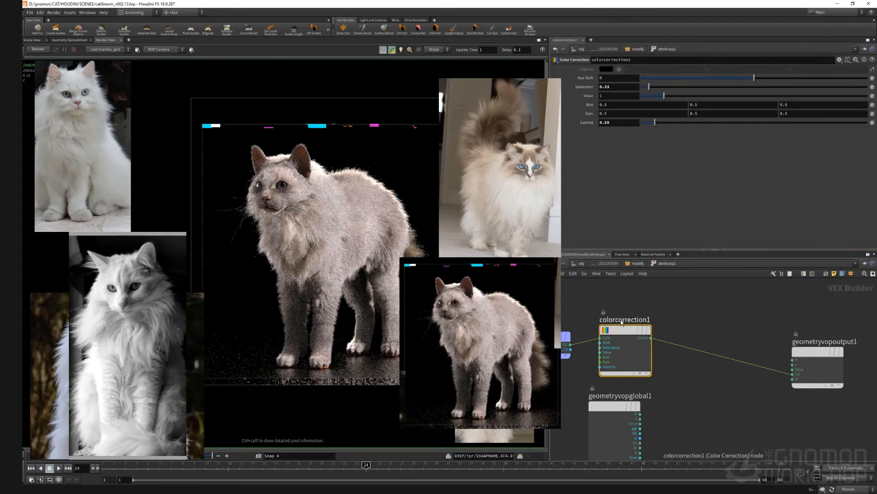
pyautogui.press('Delete')
pyautogui.moveTo(647, 317); pyautogui.dragTo(678, 312, button='middle')
pyautogui.hotkey('ctrl', 'z')
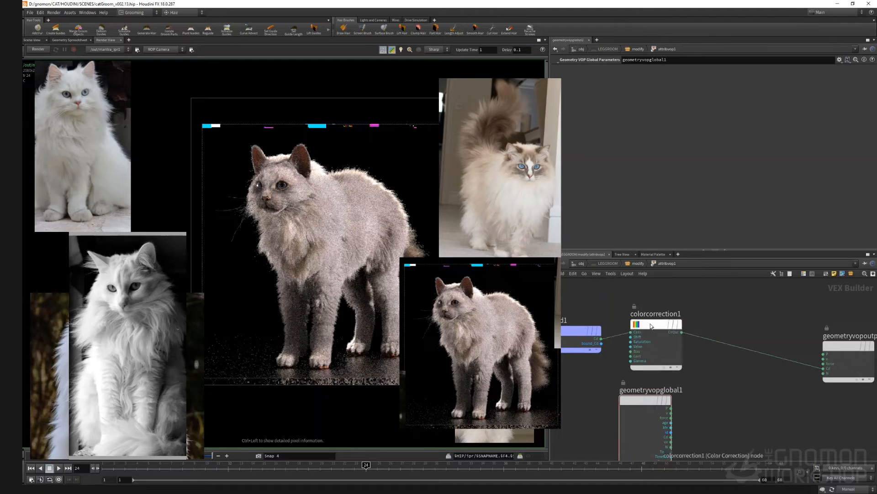
# Step: Reset the leg groom's colour correction and set its saturation to 1.31 and gamma to 1.26
pyautogui.click(648, 325)
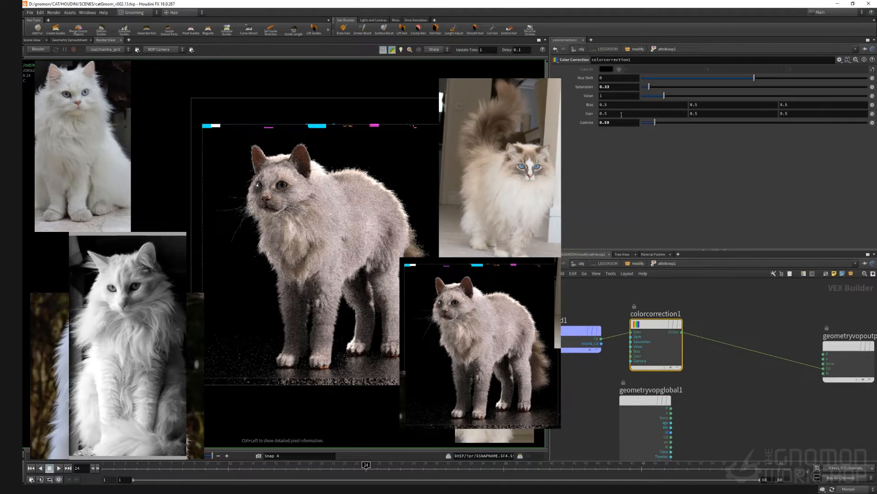
pyautogui.click(667, 122)
pyautogui.rightClick(578, 124)
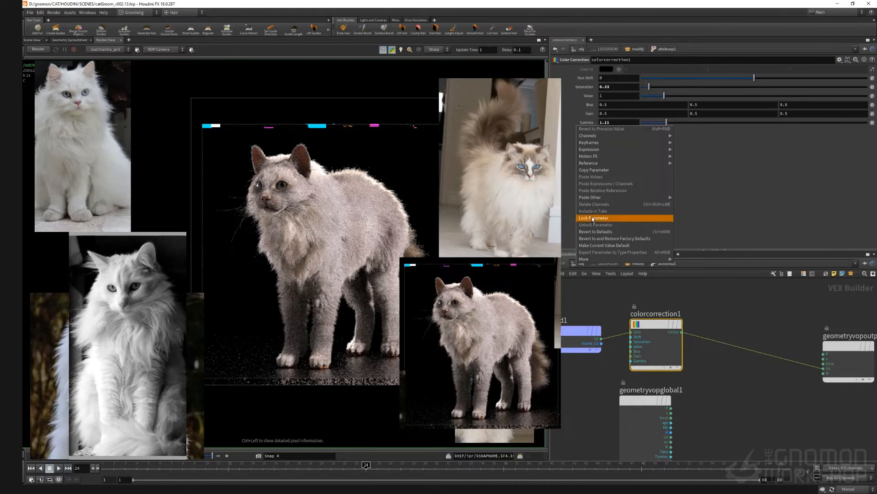
pyautogui.click(604, 232)
pyautogui.rightClick(585, 87)
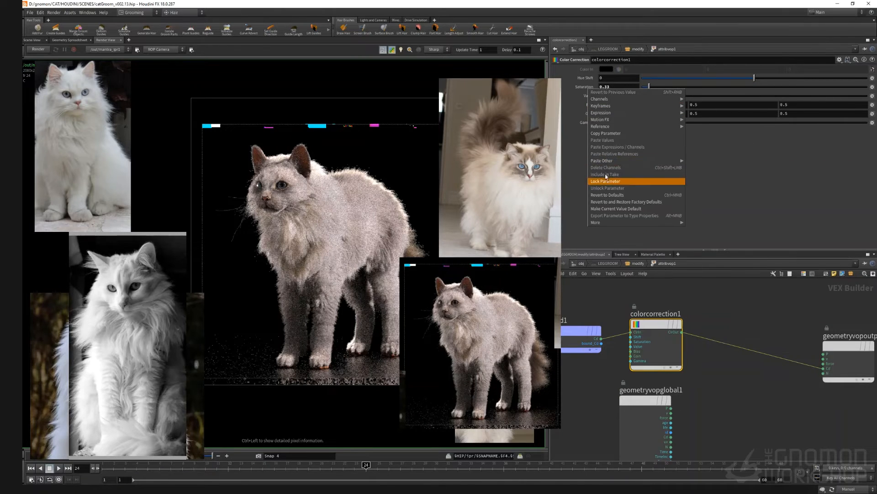
pyautogui.click(610, 195)
pyautogui.moveTo(669, 88); pyautogui.dragTo(672, 88)
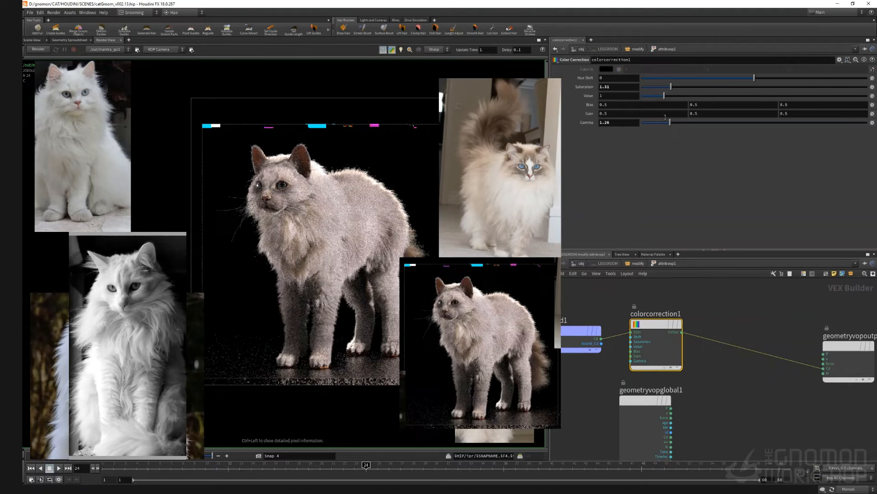
# Step: Inside the BODYGROOM attribute VOP, delete the fit node so the colour correction feeds the output directly
pyautogui.scroll(-4, 714, 308)
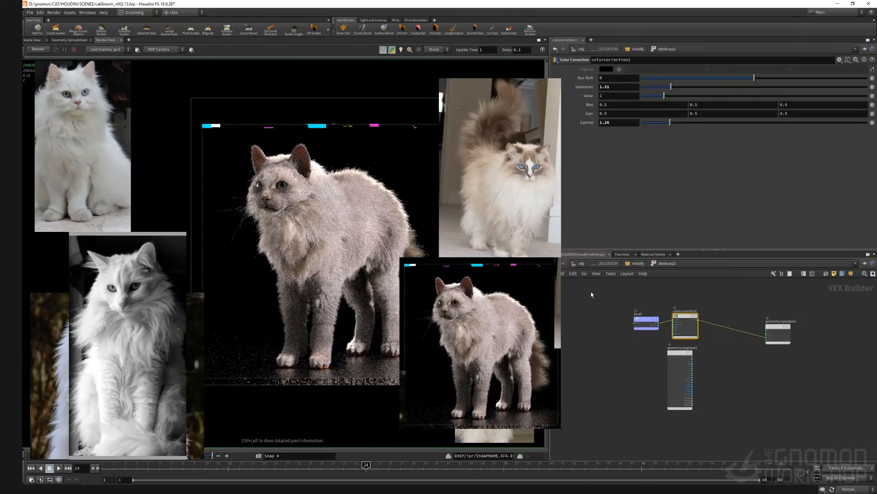
pyautogui.click(580, 266)
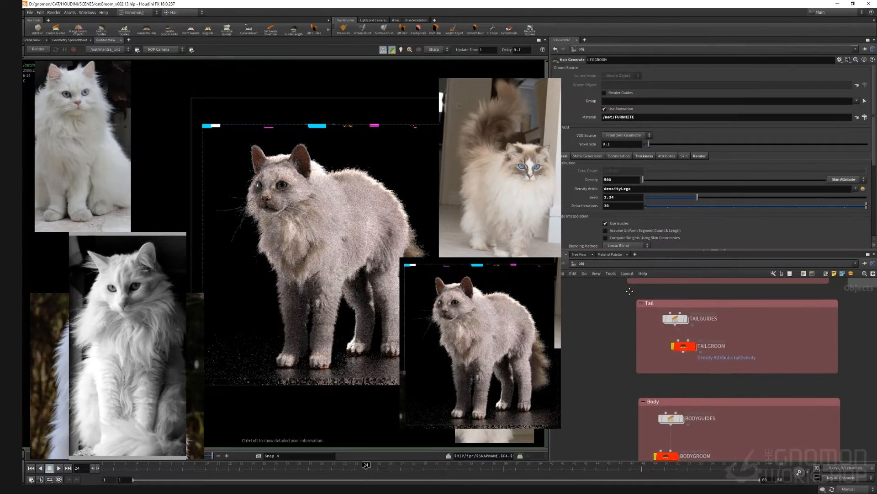
pyautogui.moveTo(629, 291); pyautogui.dragTo(639, 236, button='middle')
pyautogui.doubleClick(677, 402)
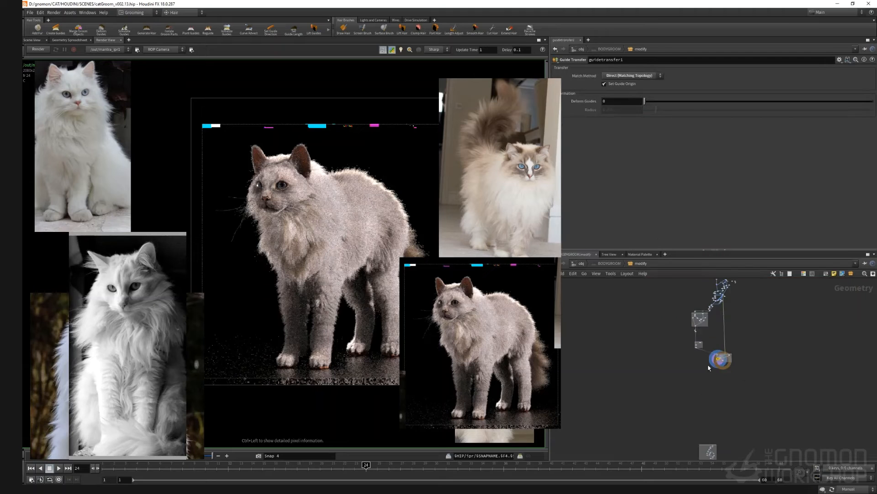
pyautogui.scroll(6, 709, 367)
pyautogui.hotkey('ctrl', 'v')
pyautogui.moveTo(743, 367); pyautogui.dragTo(720, 350)
pyautogui.doubleClick(720, 350)
pyautogui.scroll(2, 712, 313)
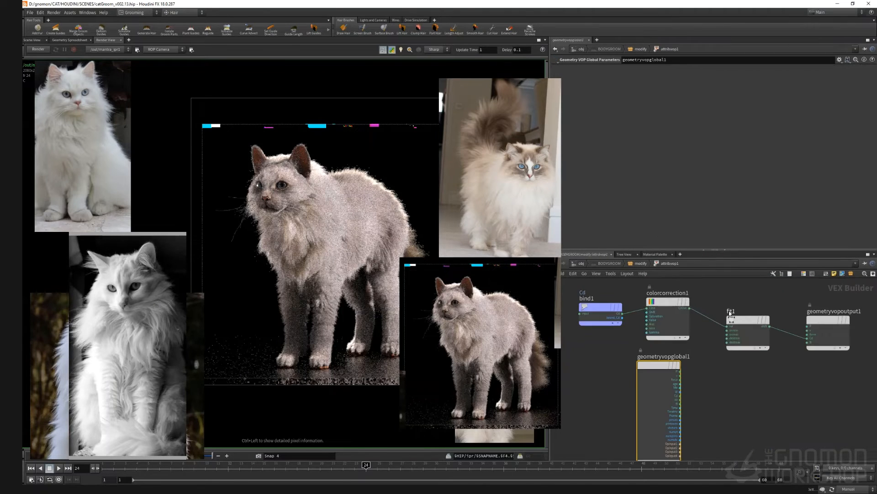
pyautogui.click(744, 320)
pyautogui.press('Delete')
pyautogui.click(673, 304)
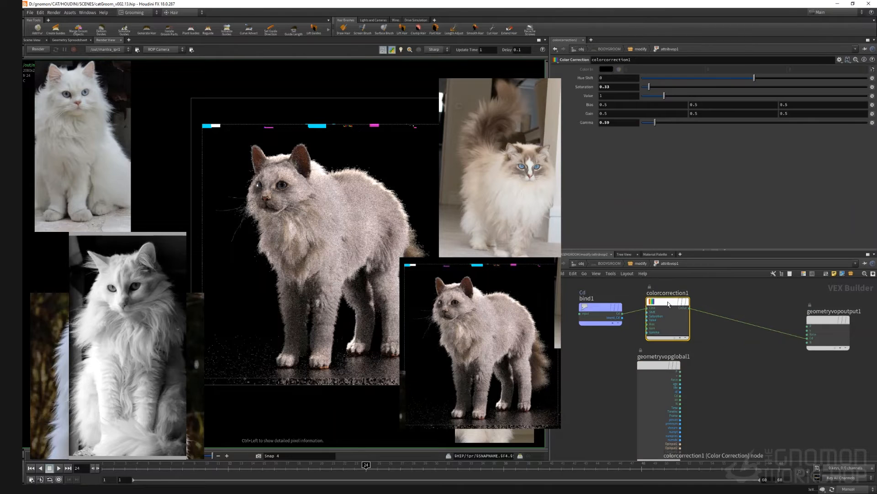
# Step: Revert the body colour correction's gamma and saturation to defaults and nudge the saturation slightly up
pyautogui.rightClick(584, 124)
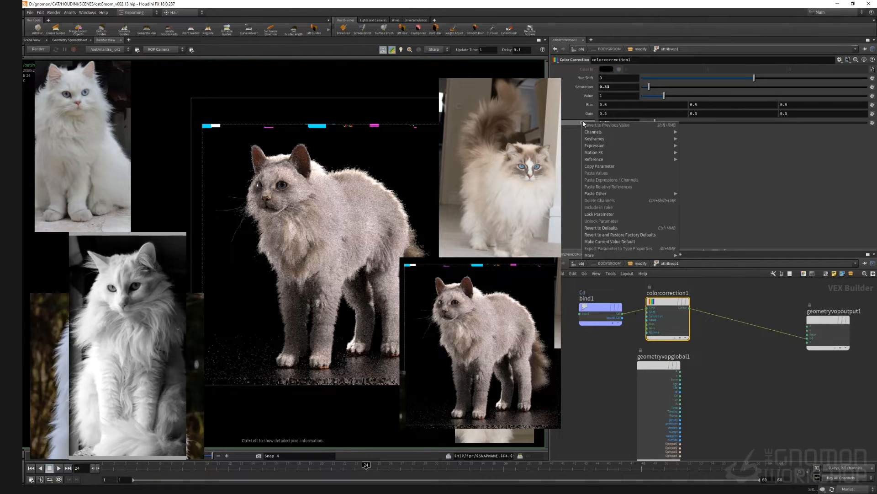
pyautogui.click(597, 228)
pyautogui.rightClick(587, 86)
pyautogui.click(599, 191)
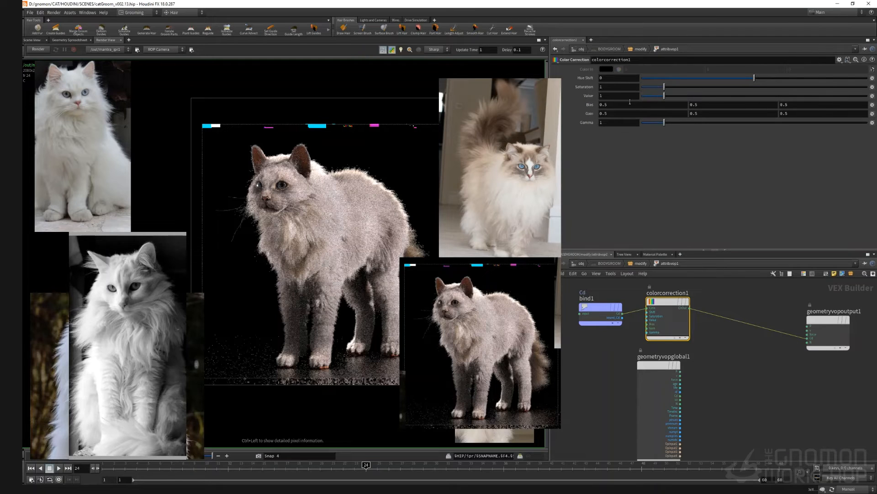
pyautogui.moveTo(667, 91); pyautogui.dragTo(671, 91)
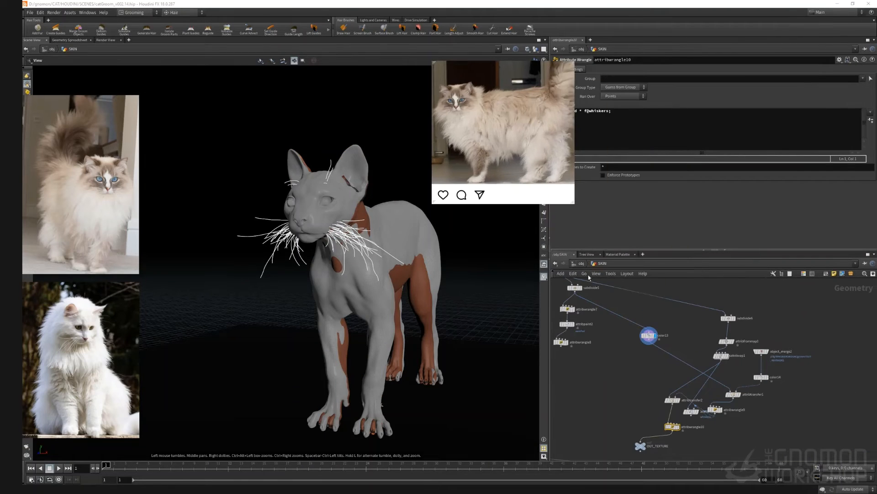
# Step: Open the SKIN network and display the earsTail attribute paint node in the viewport
pyautogui.click(582, 264)
pyautogui.moveTo(632, 405); pyautogui.dragTo(601, 318)
pyautogui.click(614, 324)
pyautogui.doubleClick(696, 338)
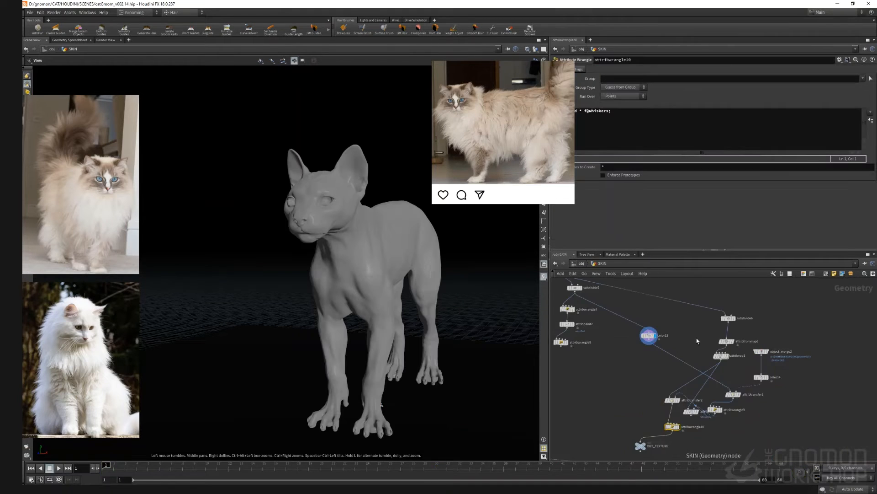
pyautogui.scroll(5, 622, 328)
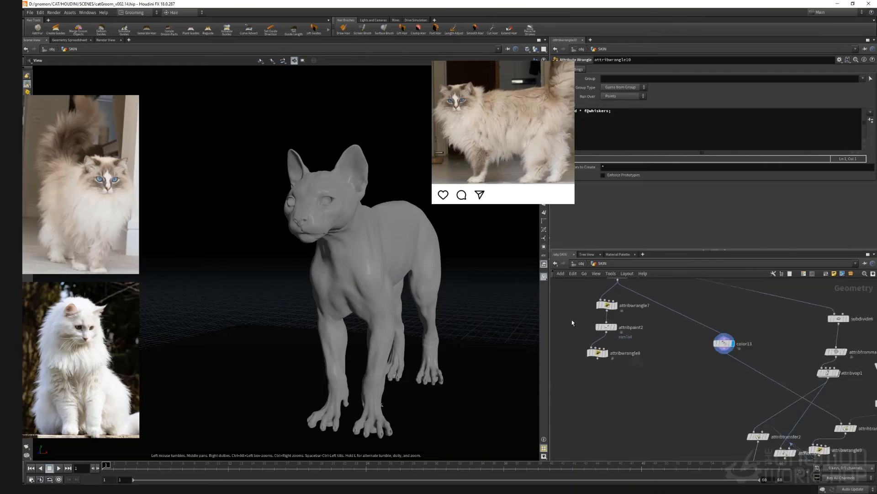
pyautogui.click(624, 329)
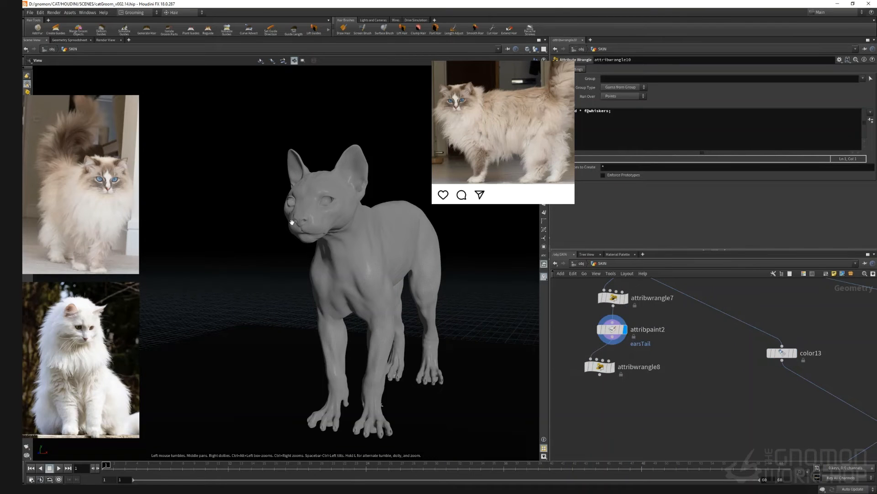
pyautogui.press('Return')
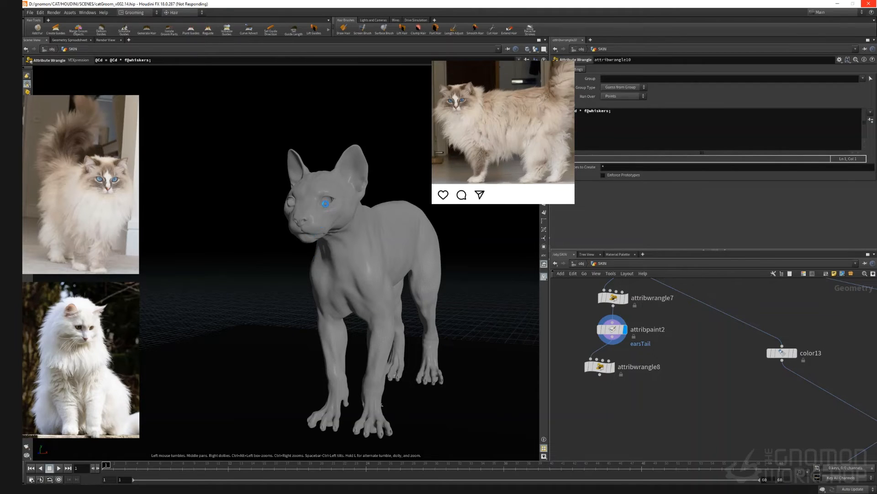
pyautogui.click(605, 328)
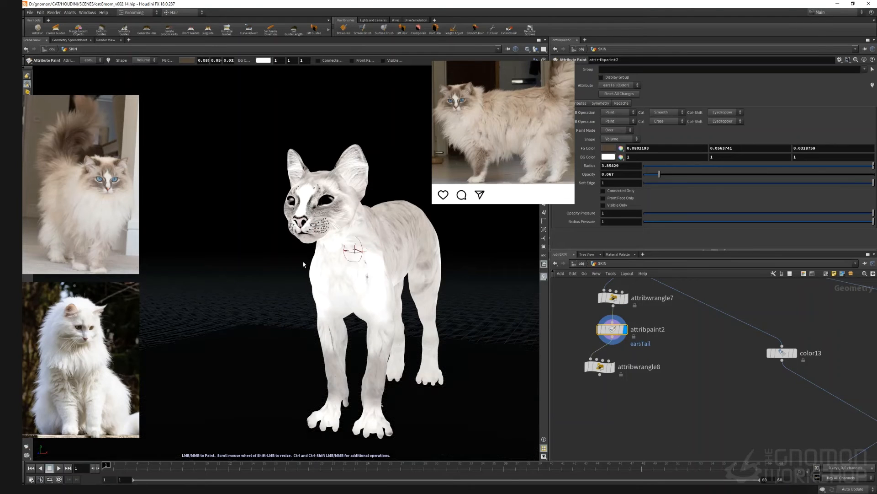
# Step: Orbit around the painted skin and display the subdivided skin without the paint
pyautogui.keyDown('alt'); pyautogui.moveTo(315, 245); pyautogui.dragTo(317, 303, button='middle'); pyautogui.keyUp('alt')
pyautogui.keyDown('alt'); pyautogui.moveTo(523, 221); pyautogui.dragTo(419, 418); pyautogui.keyUp('alt')
pyautogui.moveTo(666, 365); pyautogui.dragTo(681, 432, button='middle')
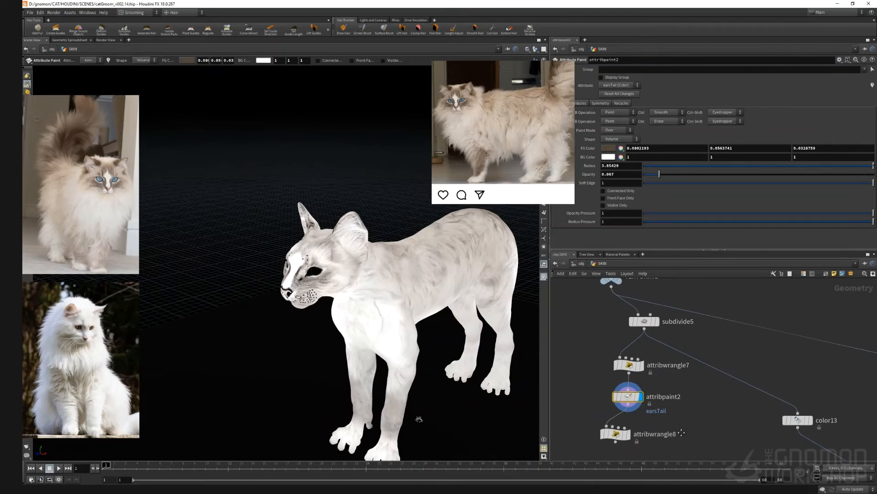
pyautogui.scroll(-5, 681, 433)
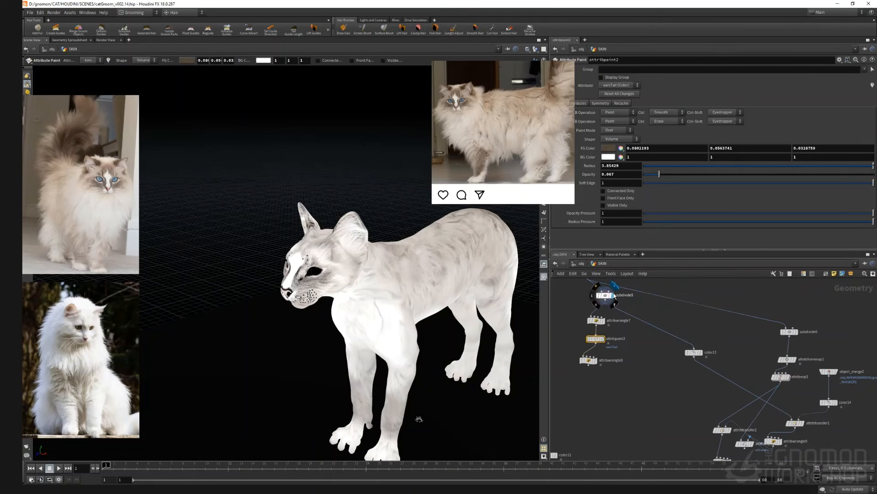
pyautogui.click(615, 296)
pyautogui.click(652, 393)
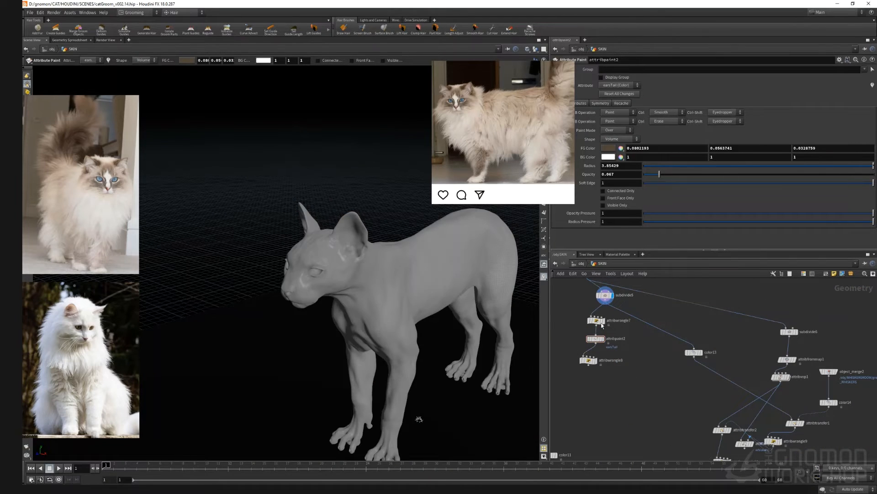
# Step: Select the earsTail paint node and paint dark markings on the cat's head at brush opacity 0.272
pyautogui.scroll(3, 606, 314)
pyautogui.click(602, 356)
pyautogui.click(589, 359)
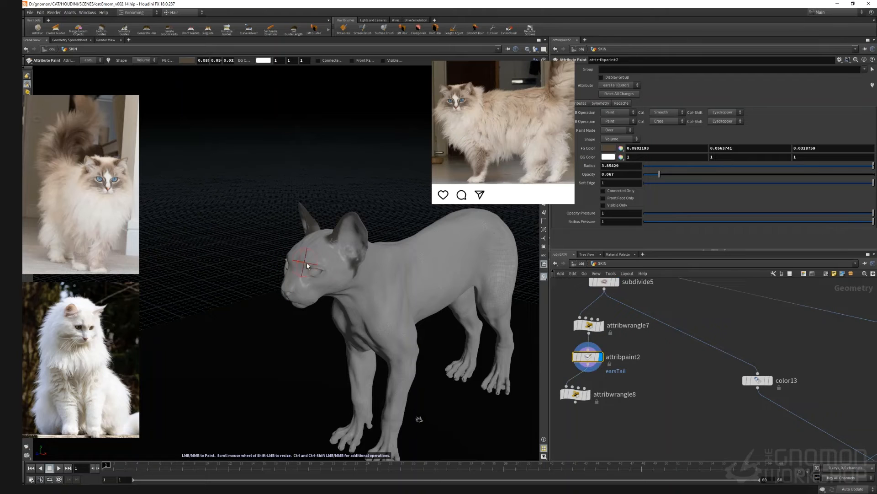
pyautogui.press('Escape')
pyautogui.moveTo(315, 249)
pyautogui.mouseDown()
pyautogui.moveTo(395, 322)
pyautogui.moveTo(329, 327)
pyautogui.moveTo(447, 329)
pyautogui.mouseUp()
pyautogui.scroll(5, 446, 330)
pyautogui.press('Return')
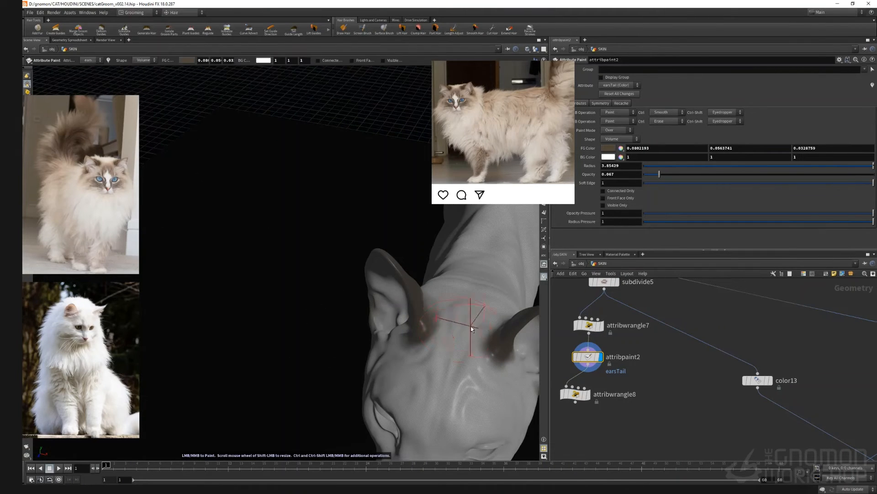
pyautogui.scroll(-4, 423, 331)
pyautogui.moveTo(454, 330); pyautogui.dragTo(586, 235)
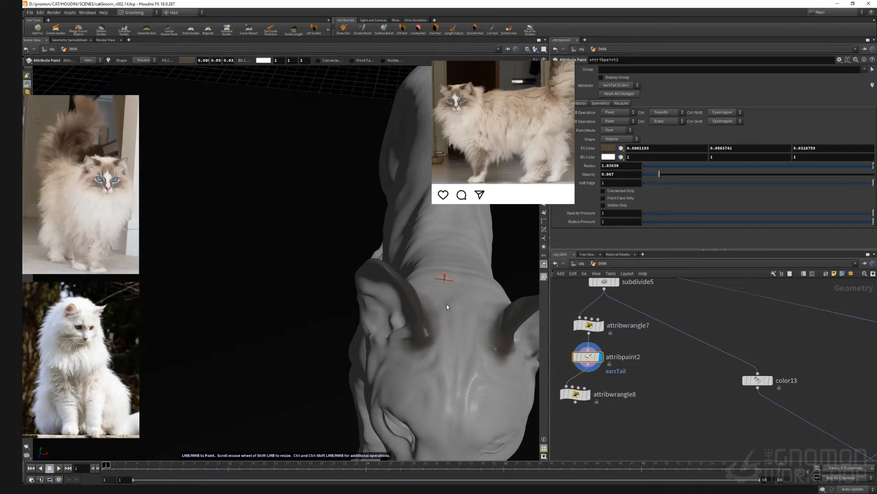
pyautogui.keyDown('alt'); pyautogui.moveTo(447, 304); pyautogui.dragTo(522, 250); pyautogui.keyUp('alt')
pyautogui.moveTo(659, 174); pyautogui.dragTo(707, 174)
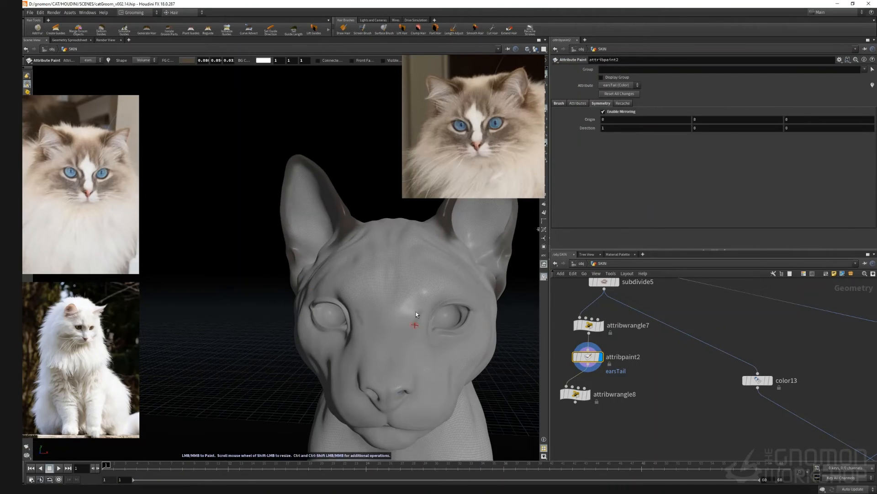
pyautogui.moveTo(416, 311); pyautogui.dragTo(413, 379)
pyautogui.hotkey('ctrl', 'z')
# Step: Paint dark tabby stripes across the cat's forehead and face, switching brush opacity between full and 0.367
pyautogui.moveTo(803, 174); pyautogui.dragTo(874, 175)
pyautogui.moveTo(420, 305)
pyautogui.mouseDown()
pyautogui.moveTo(415, 384)
pyautogui.moveTo(424, 250)
pyautogui.moveTo(379, 265)
pyautogui.mouseUp()
pyautogui.moveTo(460, 327)
pyautogui.mouseDown()
pyautogui.moveTo(484, 314)
pyautogui.moveTo(420, 352)
pyautogui.moveTo(418, 373)
pyautogui.mouseUp()
pyautogui.scroll(5, 431, 364)
pyautogui.scroll(-5, 430, 365)
pyautogui.keyDown('alt'); pyautogui.moveTo(407, 372); pyautogui.dragTo(493, 372); pyautogui.keyUp('alt')
pyautogui.moveTo(320, 289)
pyautogui.mouseDown()
pyautogui.moveTo(333, 286)
pyautogui.moveTo(322, 265)
pyautogui.mouseUp()
pyautogui.keyDown('alt'); pyautogui.moveTo(502, 320); pyautogui.dragTo(461, 317); pyautogui.keyUp('alt')
pyautogui.keyDown('alt'); pyautogui.moveTo(393, 329); pyautogui.dragTo(457, 327); pyautogui.keyUp('alt')
pyautogui.moveTo(874, 174); pyautogui.dragTo(728, 174)
pyautogui.keyDown('ctrl'); pyautogui.moveTo(341, 333); pyautogui.dragTo(302, 354); pyautogui.keyUp('ctrl')
pyautogui.keyDown('alt'); pyautogui.moveTo(320, 355); pyautogui.dragTo(299, 354); pyautogui.keyUp('alt')
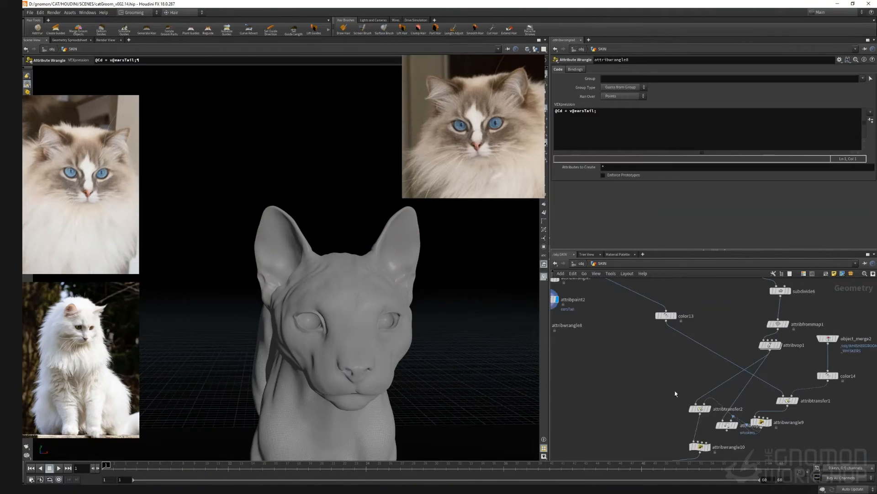
pyautogui.moveTo(550, 302); pyautogui.dragTo(575, 293, button='middle')
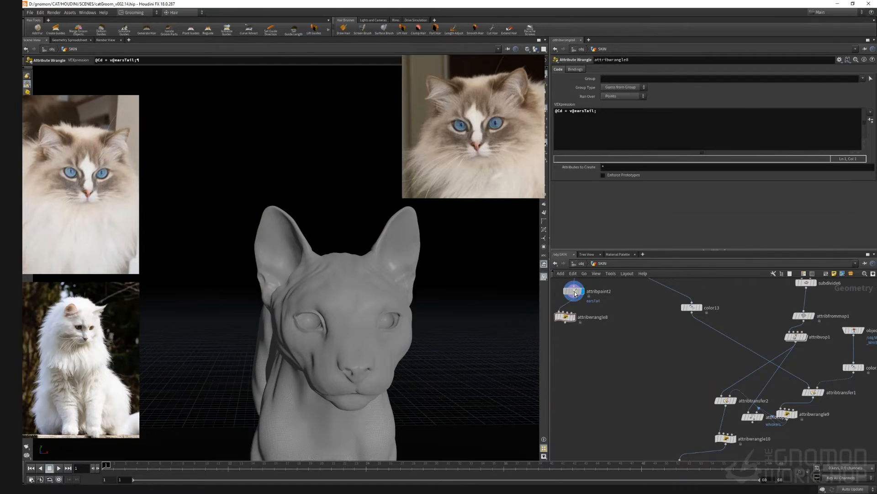
# Step: Add an Attribute Transfer node in the SKIN network next to the earsTail paint node
pyautogui.click(574, 293)
pyautogui.moveTo(684, 393); pyautogui.dragTo(676, 390, button='middle')
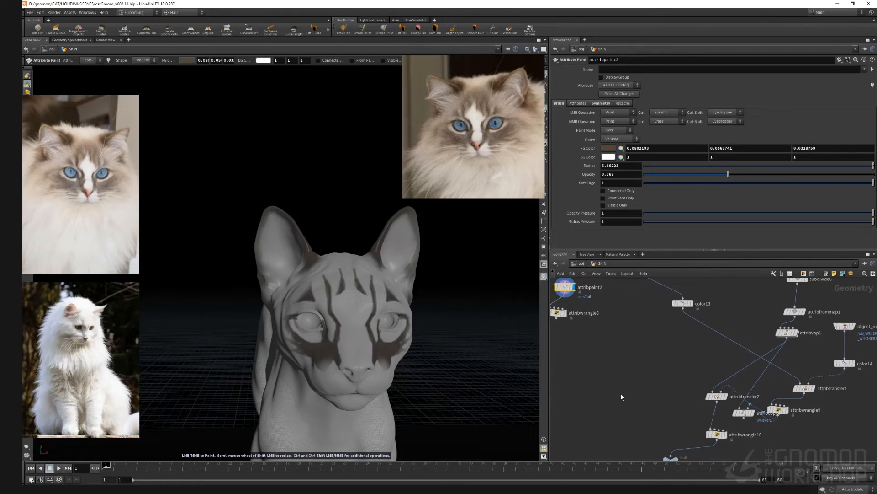
pyautogui.press('Tab')
pyautogui.write('attr transf')
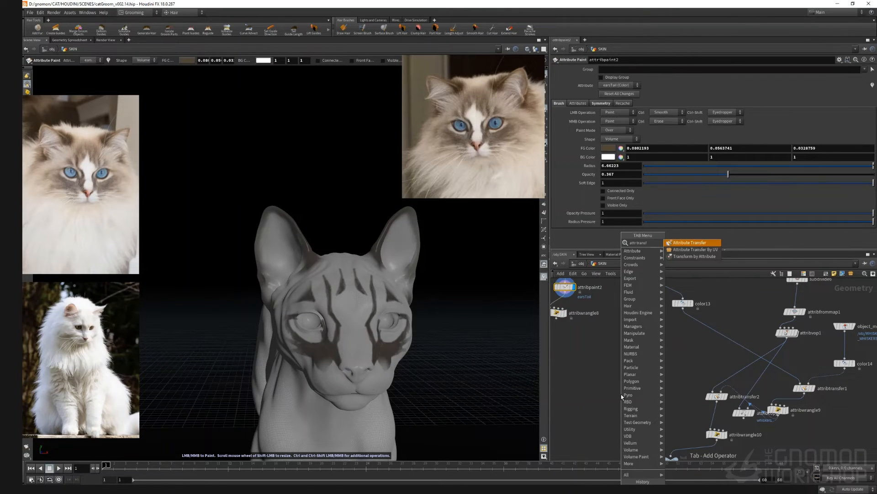
pyautogui.press('Return')
pyautogui.click(565, 287)
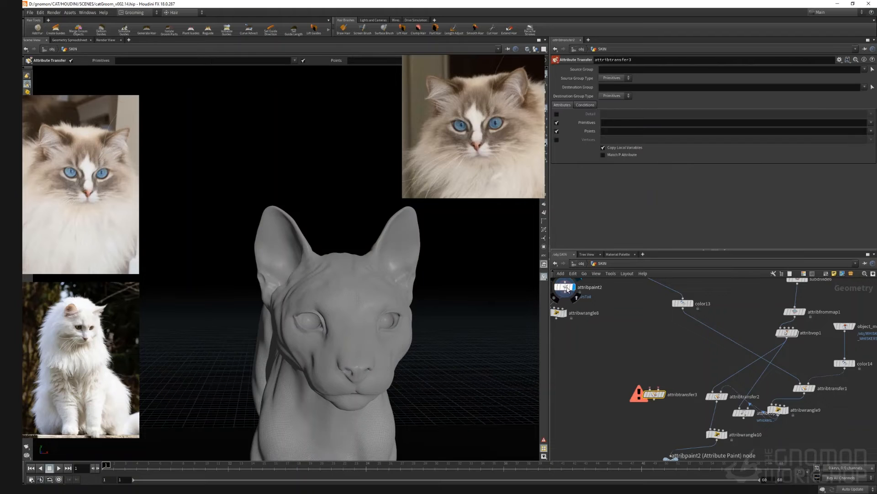
# Step: Copy the earsTail attribute name from the paint node and set the Attribute Transfer to transfer the earsTail point attribute
pyautogui.click(577, 103)
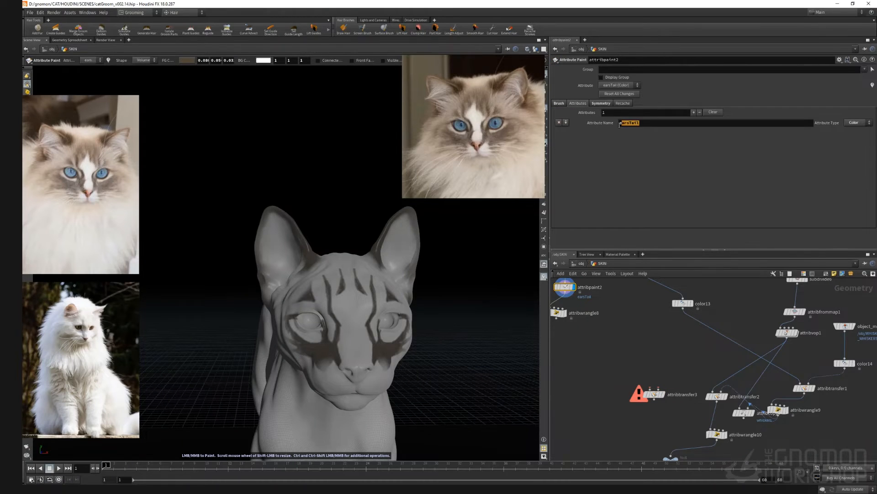
pyautogui.click(653, 396)
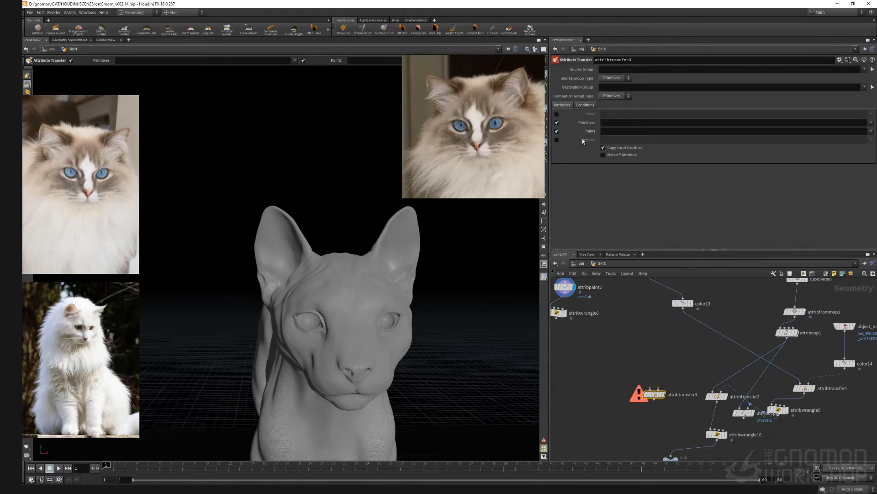
pyautogui.click(556, 131)
pyautogui.click(613, 131)
pyautogui.write('earsTail')
pyautogui.press('Return')
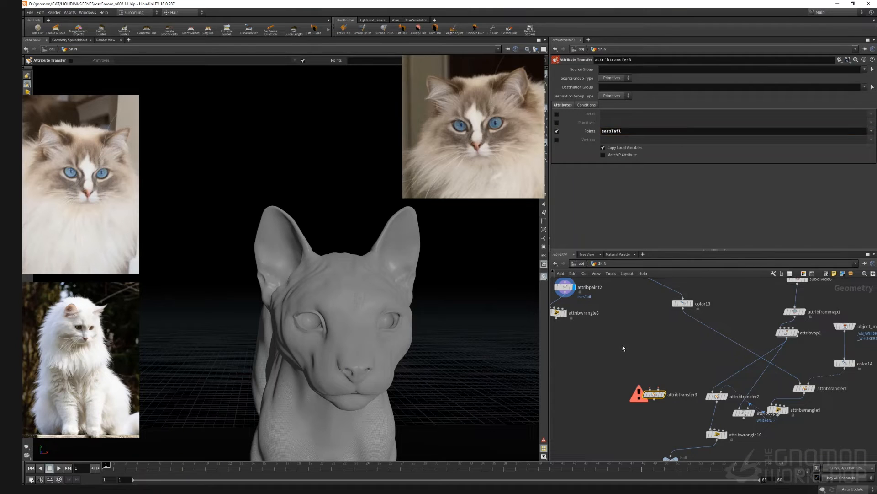
# Step: Wire the earsTail paint node and the skin branch into the Attribute Transfer and feed it into attribwrangle10
pyautogui.click(566, 298)
pyautogui.click(657, 389)
pyautogui.click(716, 434)
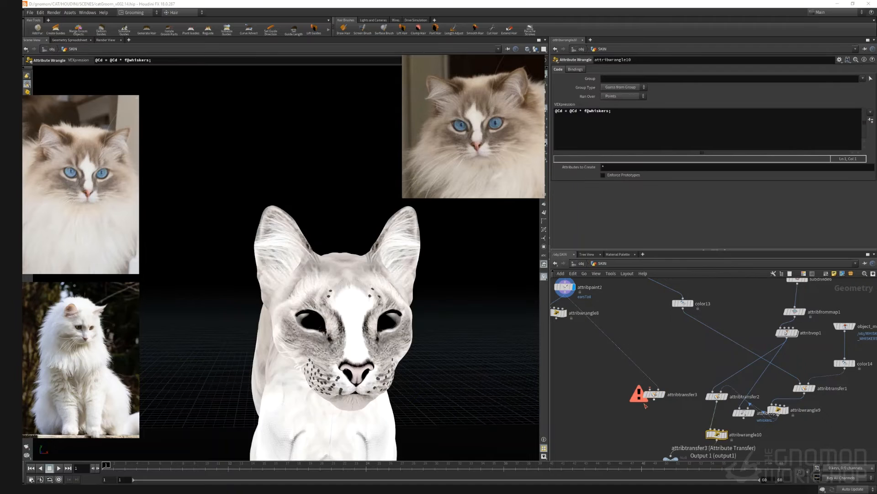
pyautogui.moveTo(691, 417); pyautogui.dragTo(695, 407, button='middle')
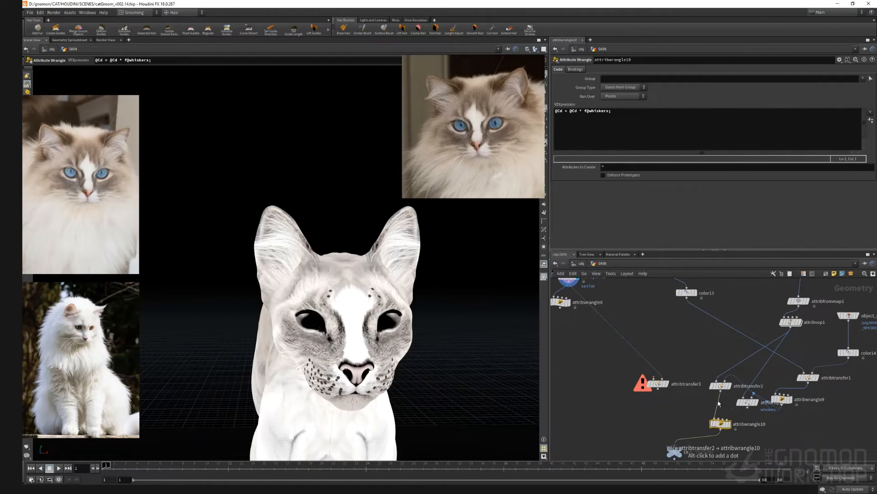
pyautogui.moveTo(719, 403); pyautogui.dragTo(712, 380, button='middle')
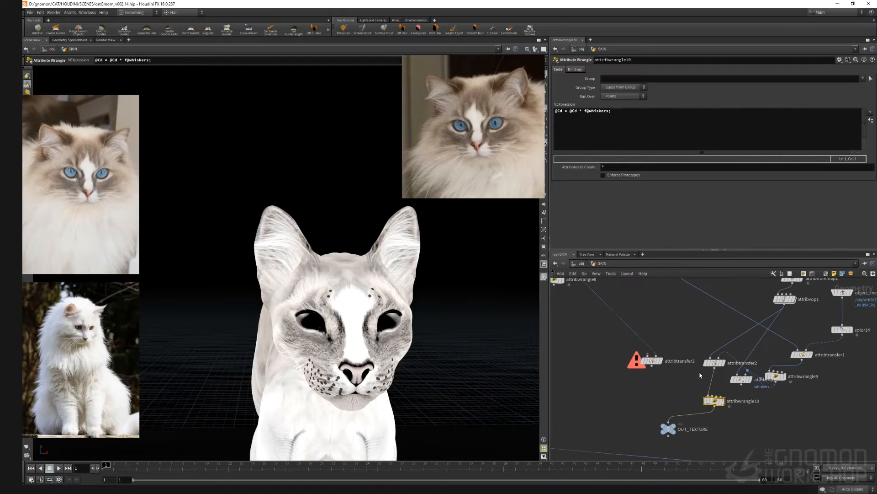
pyautogui.moveTo(716, 371); pyautogui.dragTo(652, 355)
pyautogui.click(623, 111)
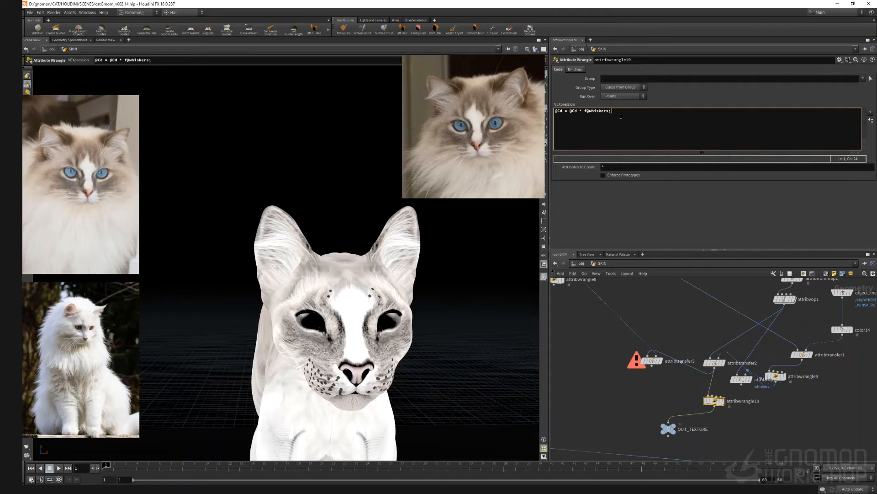
pyautogui.moveTo(634, 119); pyautogui.dragTo(550, 106)
pyautogui.click(567, 127)
pyautogui.press('Return')
pyautogui.write('@Cd = @Cd * f@whiskers;')
pyautogui.moveTo(611, 116); pyautogui.dragTo(584, 116)
pyautogui.write('v@')
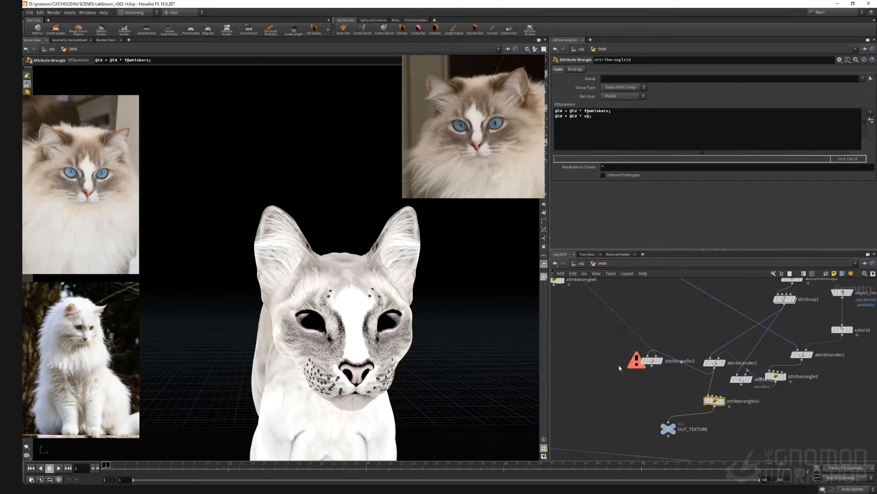
pyautogui.click(653, 361)
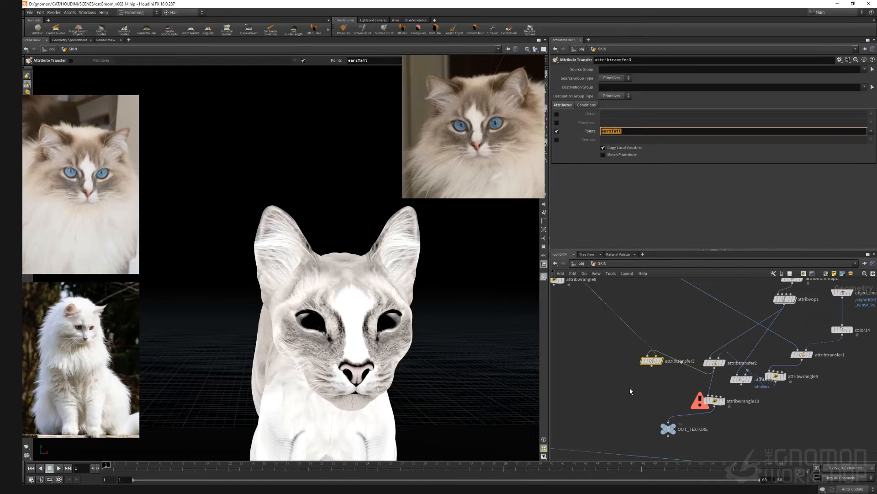
pyautogui.click(858, 490)
pyautogui.click(850, 485)
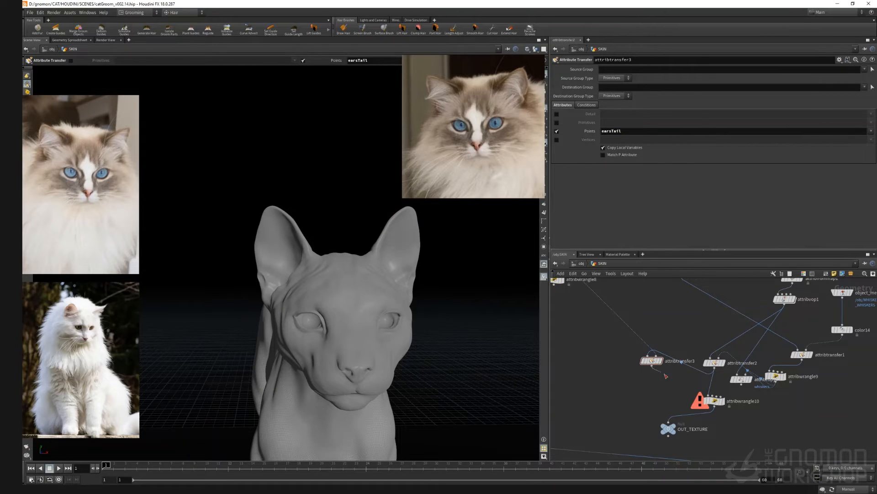
pyautogui.click(715, 402)
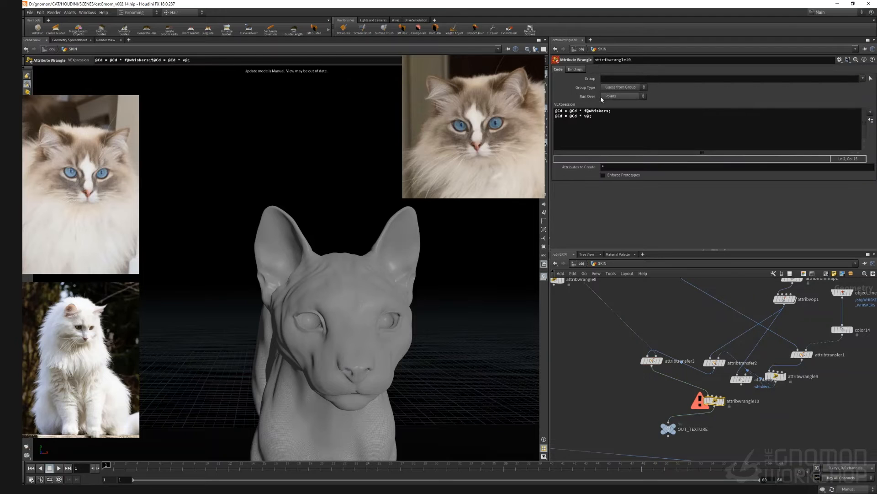
pyautogui.write('earsTail (Color')
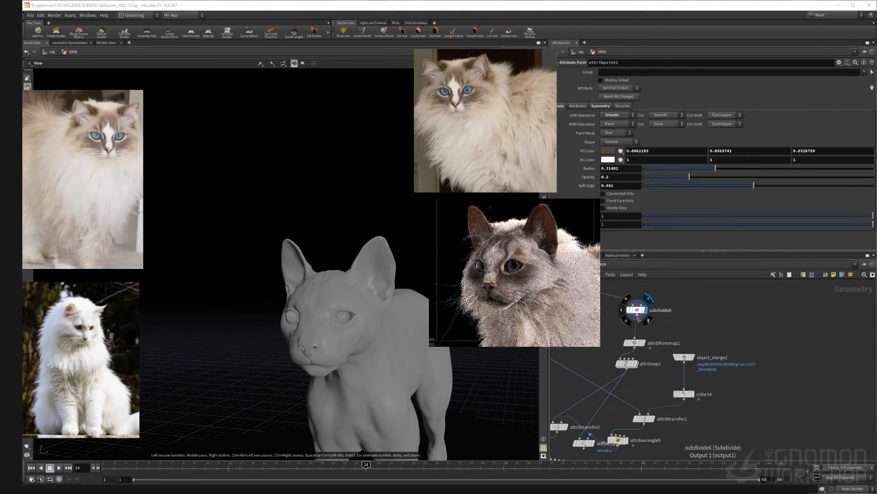
# Step: Add an Attribute Noise node beside the subdivided skin in the SKIN network
pyautogui.press('Tab')
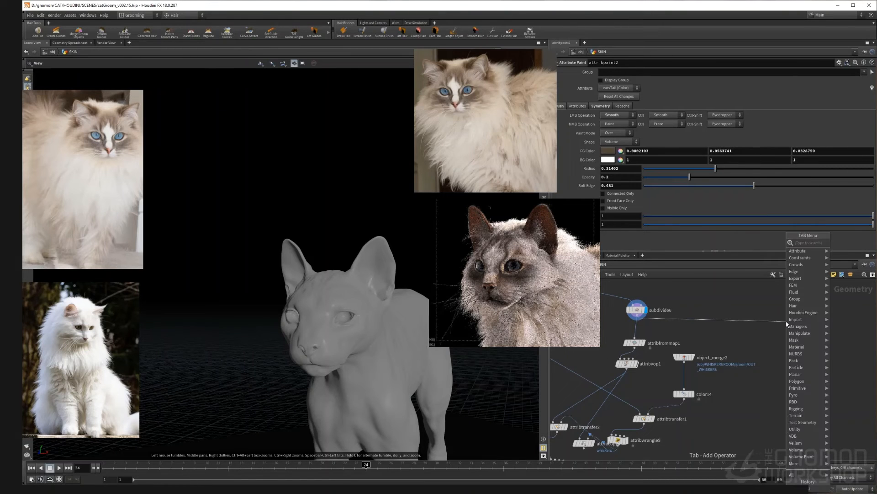
pyautogui.write('attr noi')
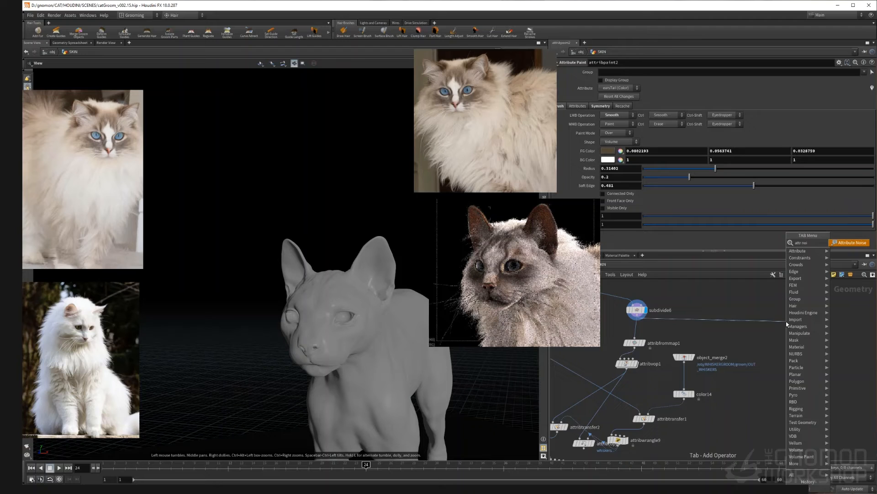
pyautogui.press('Return')
pyautogui.click(787, 324)
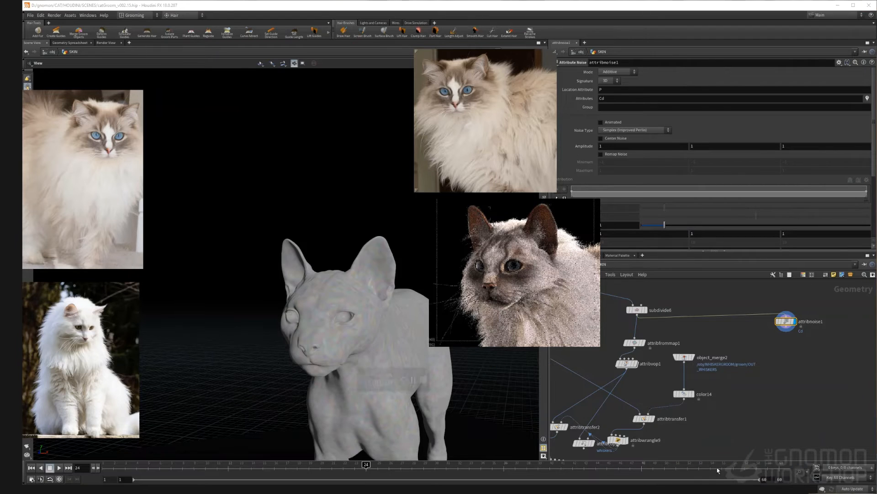
# Step: Set the Attribute Noise element size to 0.22
pyautogui.scroll(6, 349, 362)
pyautogui.scroll(2, 789, 330)
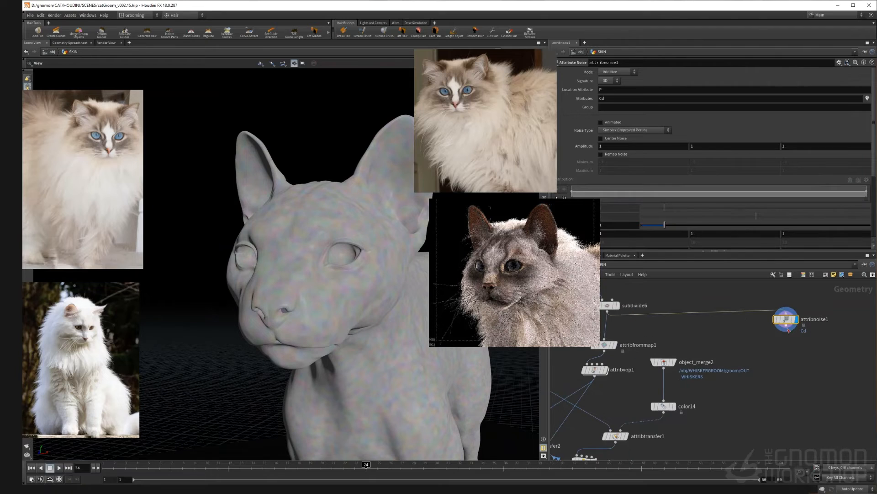
pyautogui.scroll(-3, 666, 166)
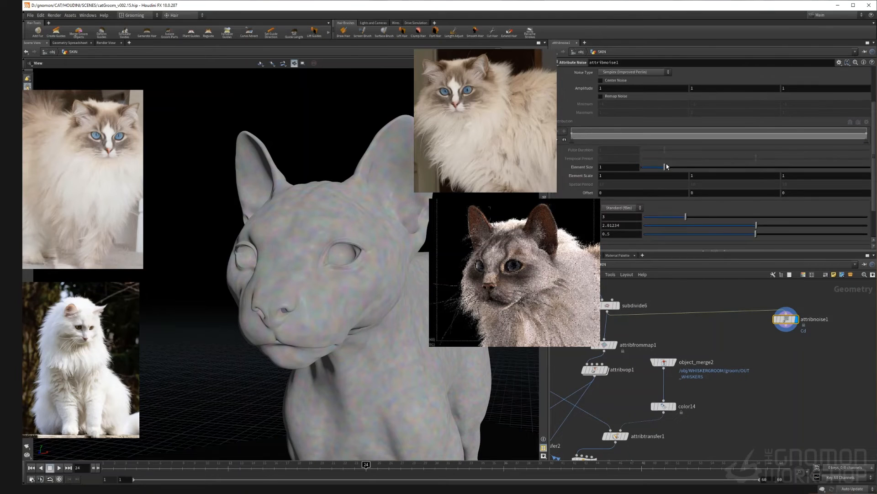
pyautogui.moveTo(665, 167); pyautogui.dragTo(646, 167)
# Step: Add an Attribute Wrangle node below the Attribute Noise node
pyautogui.press('Tab')
pyautogui.write('a')
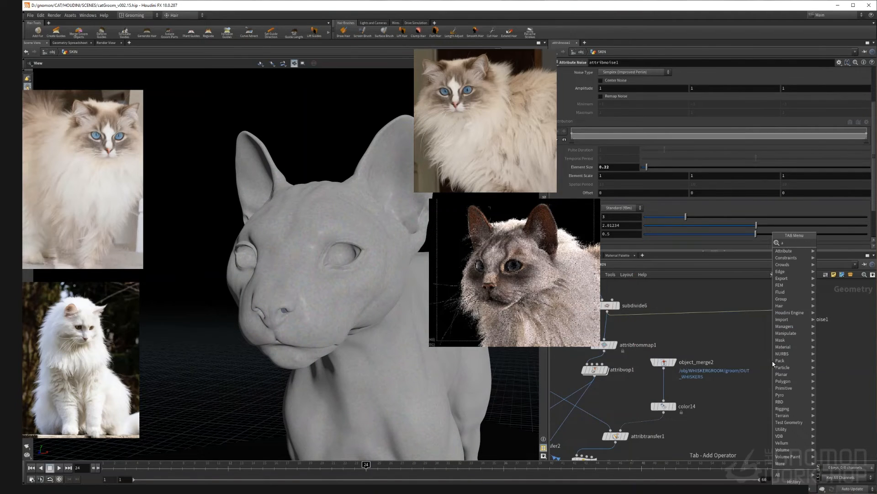
pyautogui.write('ttribwra')
pyautogui.press('Return')
pyautogui.click(773, 362)
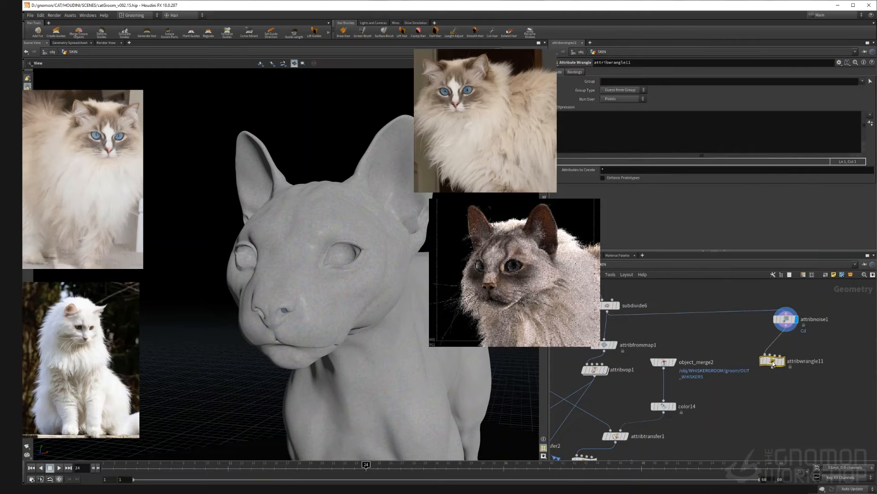
pyautogui.click(688, 151)
pyautogui.write('@noise = ')
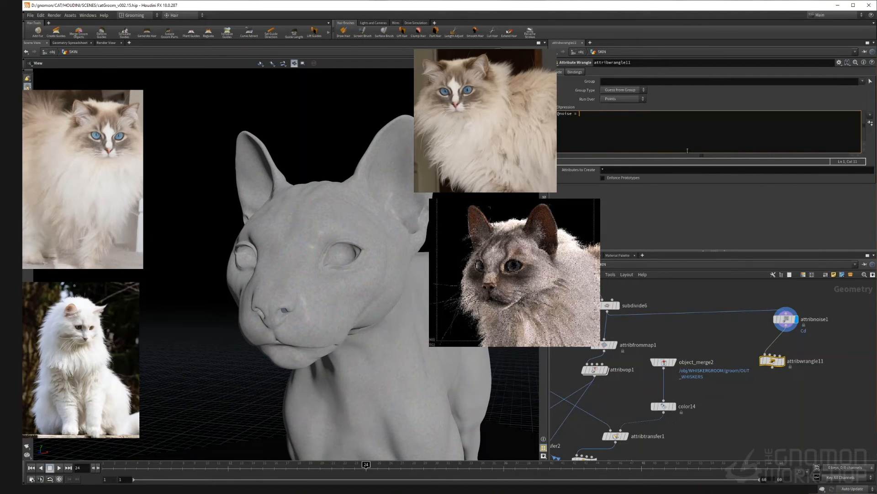
pyautogui.write('@Cd.r')
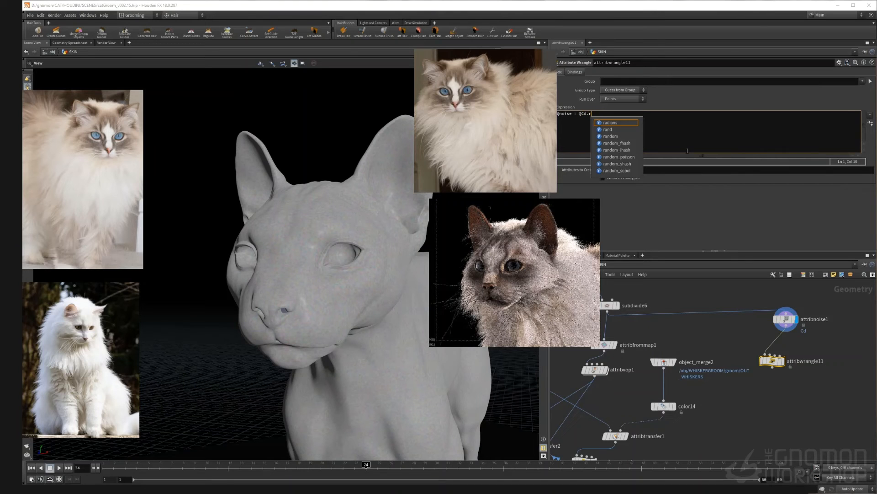
pyautogui.write(';')
pyautogui.press('Return')
pyautogui.moveTo(776, 370)
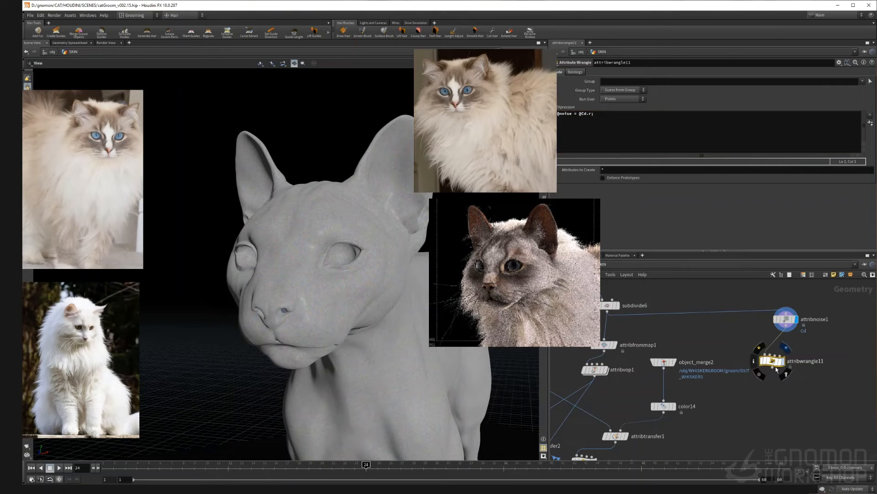
pyautogui.press('r')
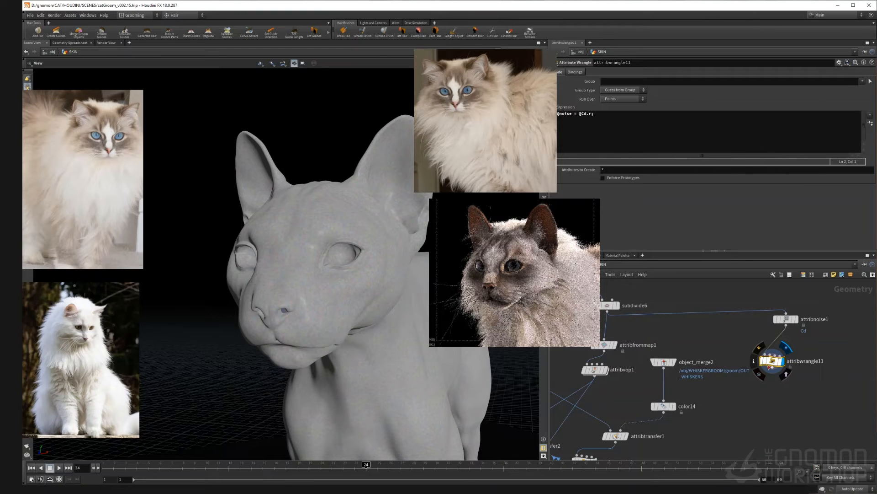
# Step: Add an Attribute Remap node below the wrangle, remapping the noise attribute
pyautogui.press('Tab')
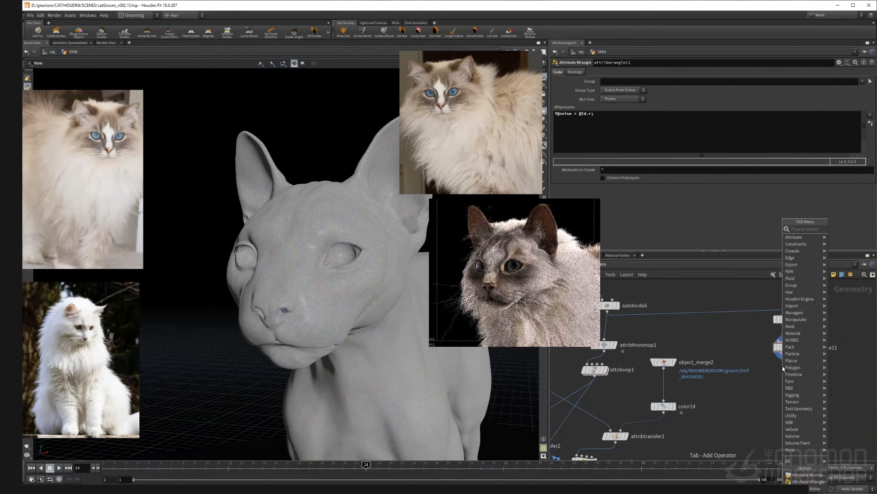
pyautogui.write('attr rem')
pyautogui.press('Return')
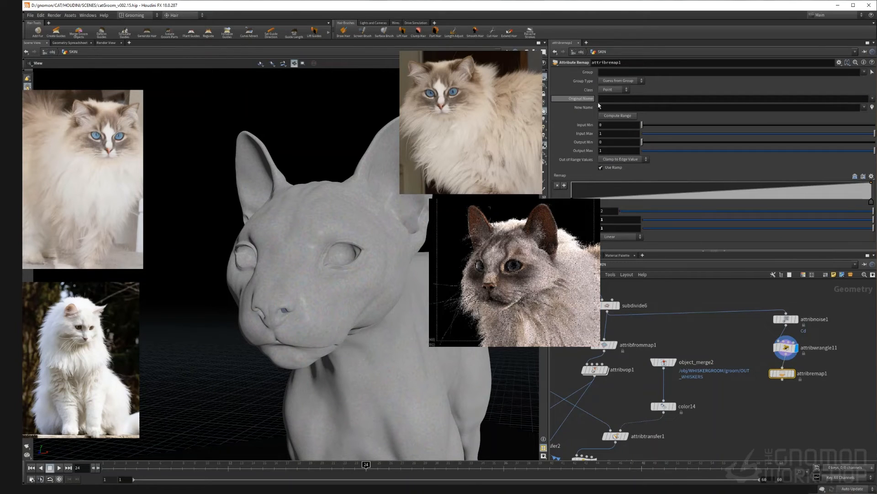
pyautogui.click(614, 102)
pyautogui.write('noise')
pyautogui.press('Return')
# Step: Add a Color node set to Ramp from Attribute, driven by the noise attribute
pyautogui.press('Tab')
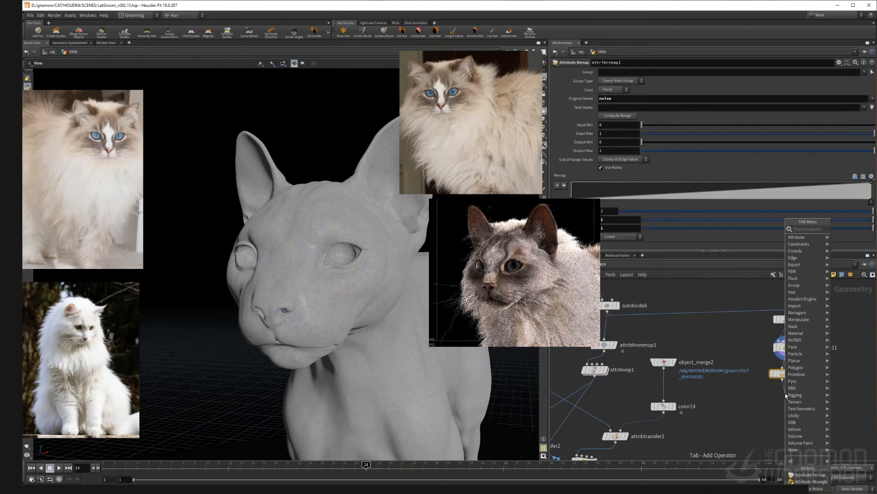
pyautogui.write('co')
pyautogui.press('Return')
pyautogui.click(785, 397)
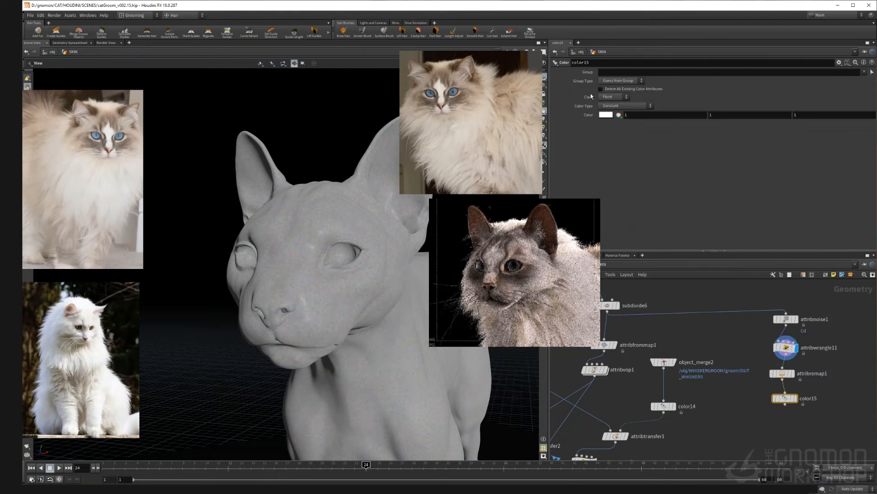
pyautogui.click(623, 105)
pyautogui.click(611, 133)
pyautogui.click(617, 114)
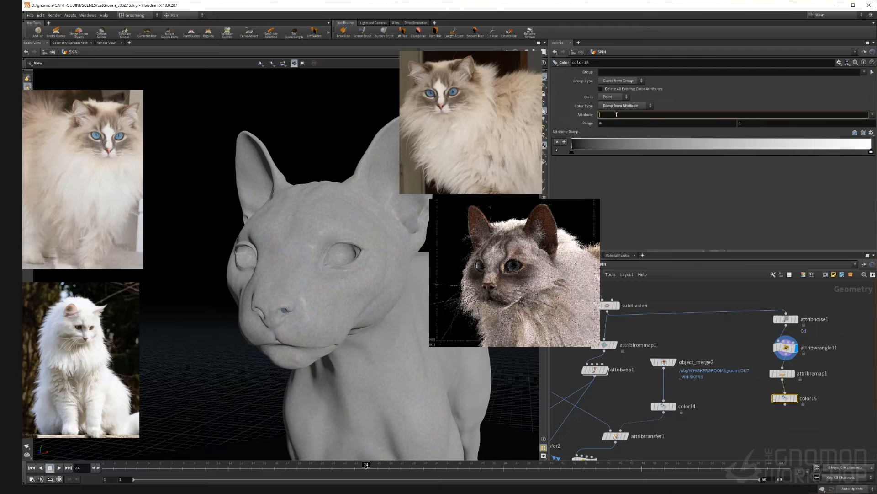
pyautogui.write('noise')
pyautogui.press('Return')
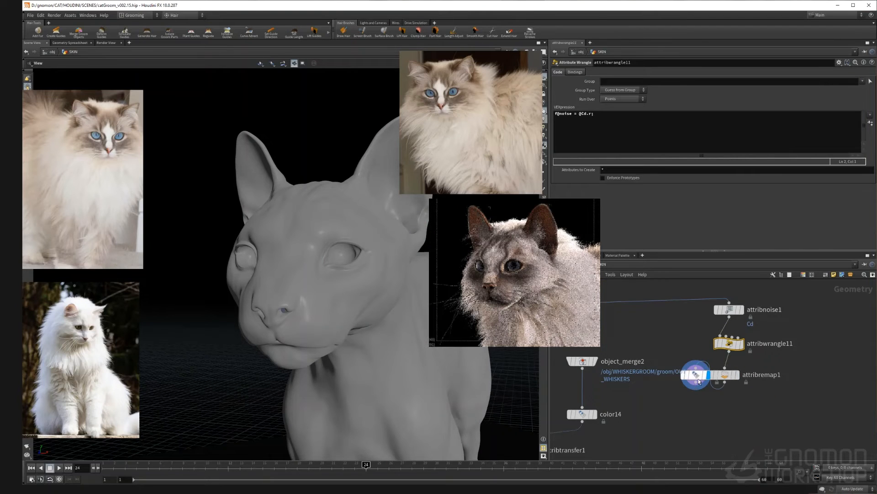
# Step: Delete the Attribute Remap node so the wrangle connects directly to the Color node
pyautogui.moveTo(700, 378); pyautogui.dragTo(734, 413)
pyautogui.moveTo(687, 384); pyautogui.dragTo(669, 393, button='middle')
pyautogui.scroll(4, 709, 387)
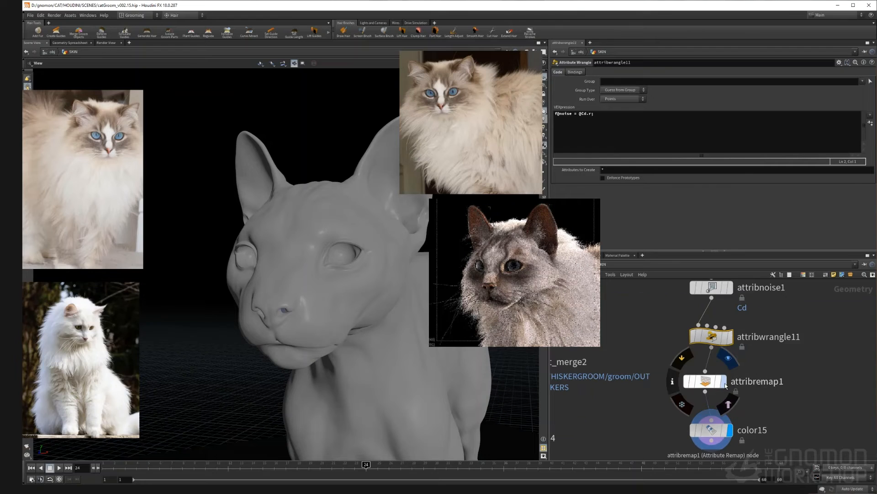
pyautogui.click(704, 380)
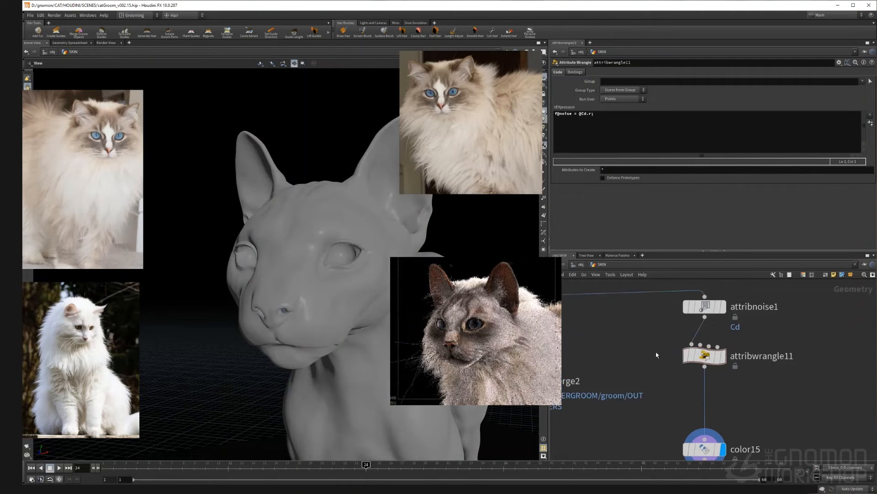
pyautogui.moveTo(705, 379)
pyautogui.mouseDown(button='middle')
pyautogui.moveTo(670, 367)
pyautogui.moveTo(681, 385)
pyautogui.moveTo(678, 377)
pyautogui.mouseUp(button='middle')
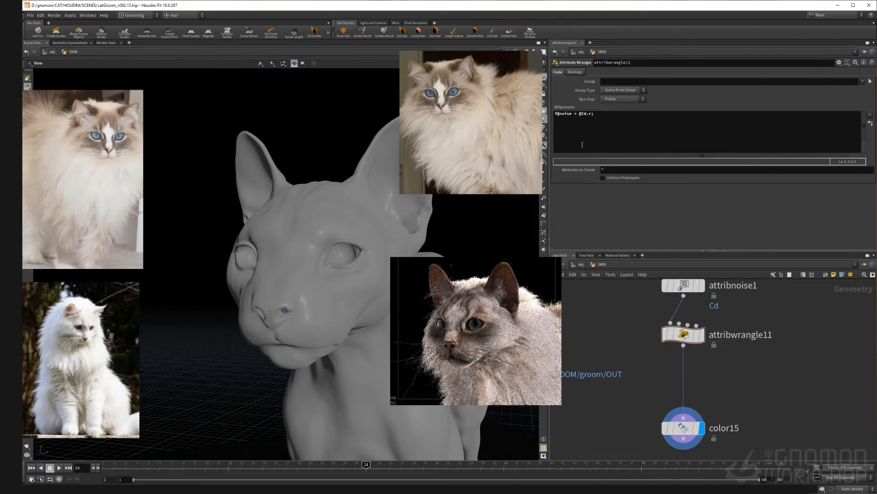
# Step: Display the ramp Color node and examine the noise attribute values in the geometry spreadsheet, sorting by the noise column
pyautogui.middleClick(682, 432)
pyautogui.click(683, 430)
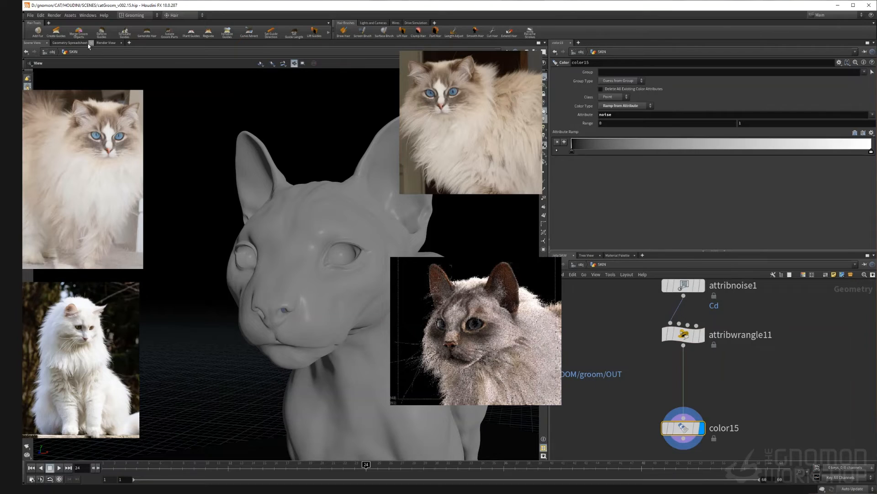
pyautogui.click(77, 43)
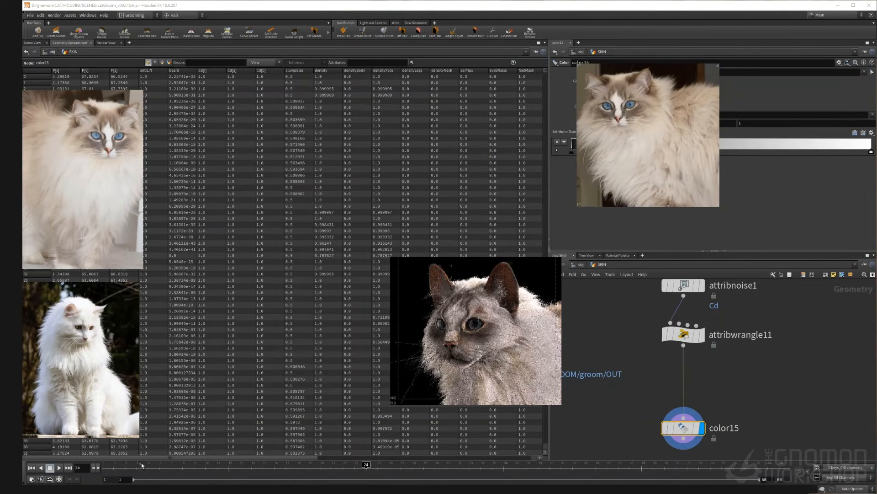
pyautogui.moveTo(145, 457); pyautogui.dragTo(317, 458)
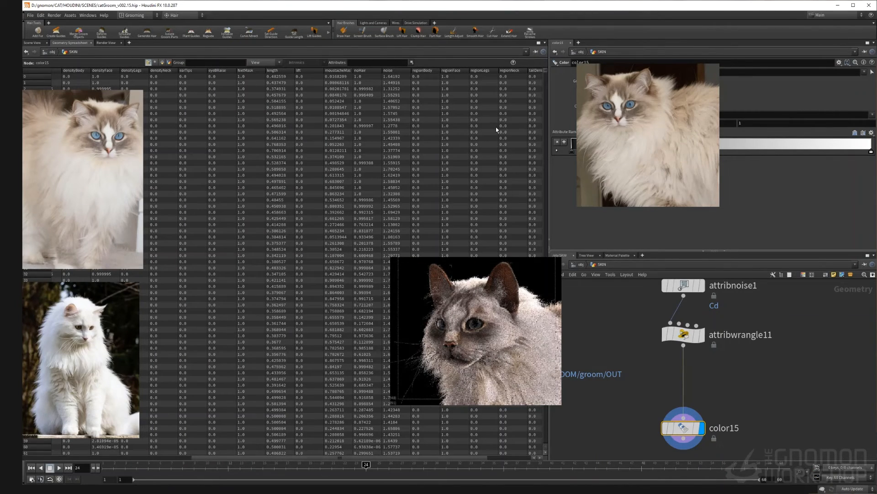
pyautogui.click(410, 71)
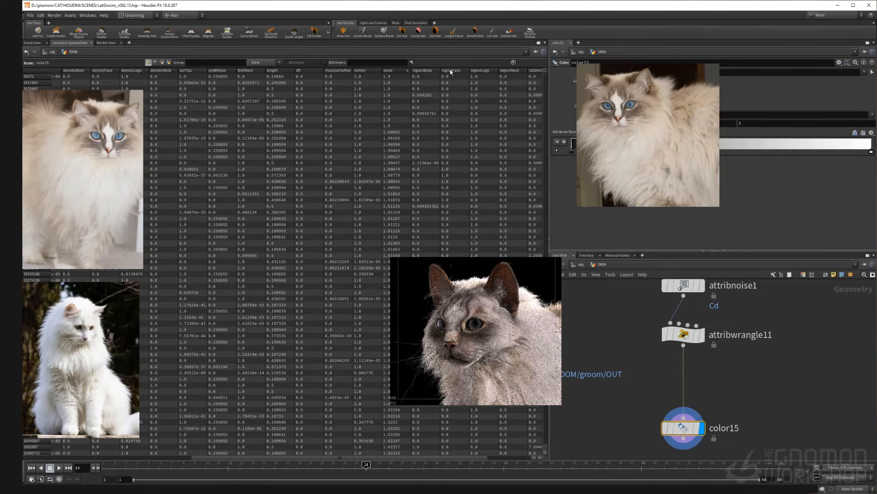
pyautogui.click(392, 71)
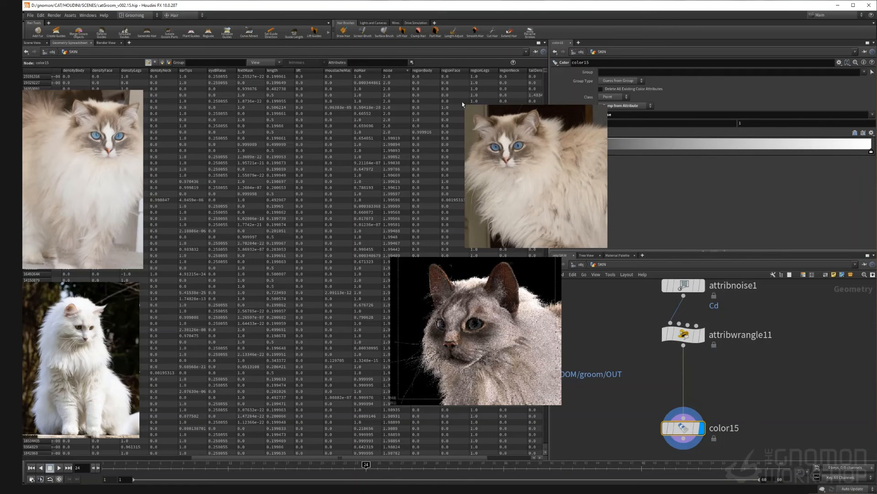
pyautogui.scroll(-4, 640, 329)
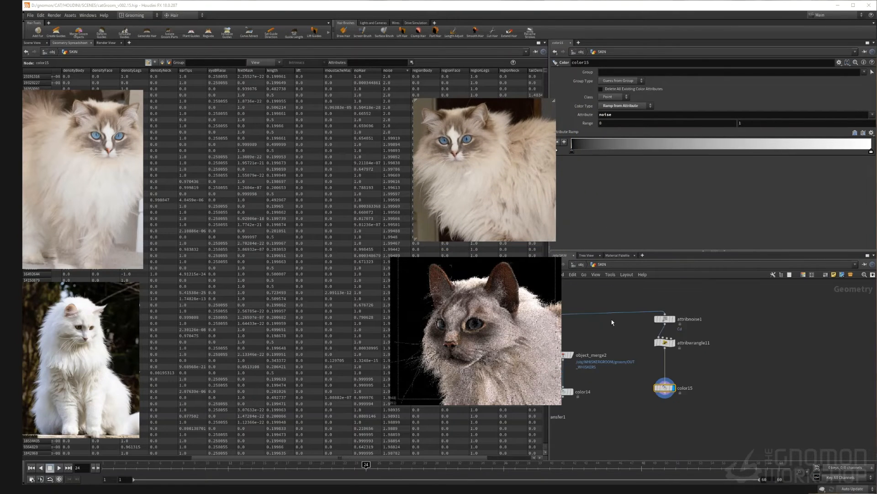
pyautogui.scroll(-3, 613, 322)
pyautogui.middleClick(625, 337)
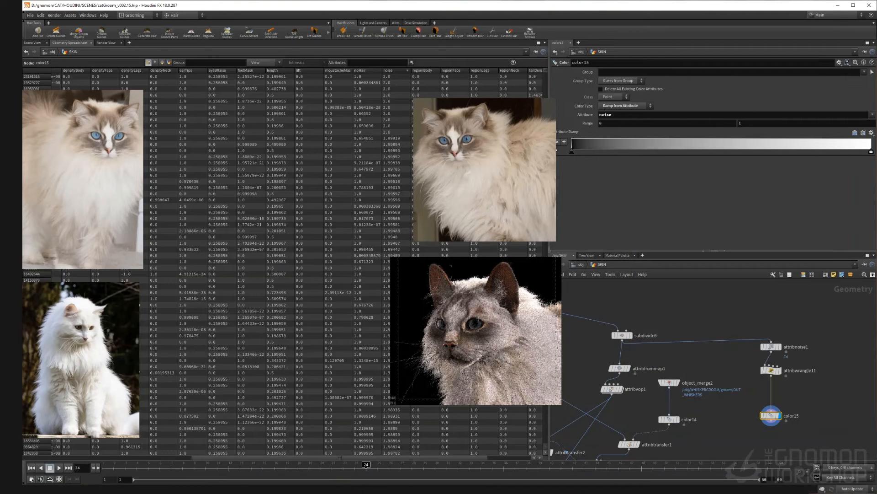
pyautogui.click(31, 44)
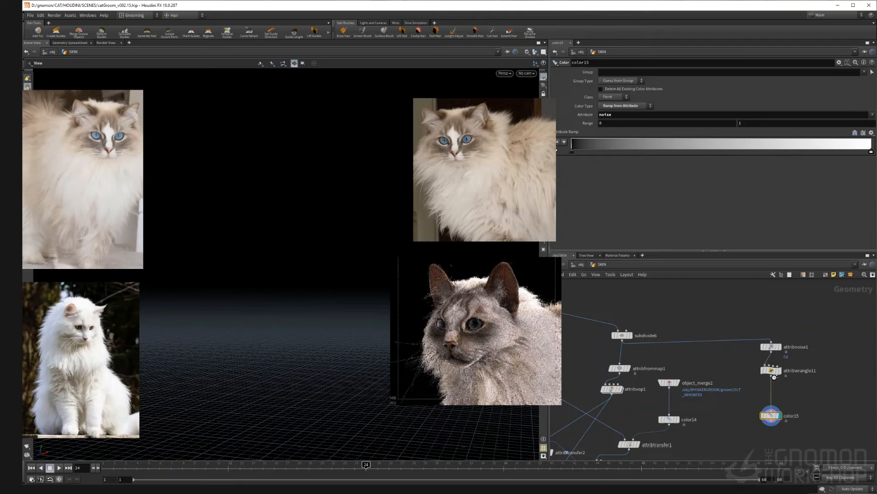
pyautogui.middleClick(745, 401)
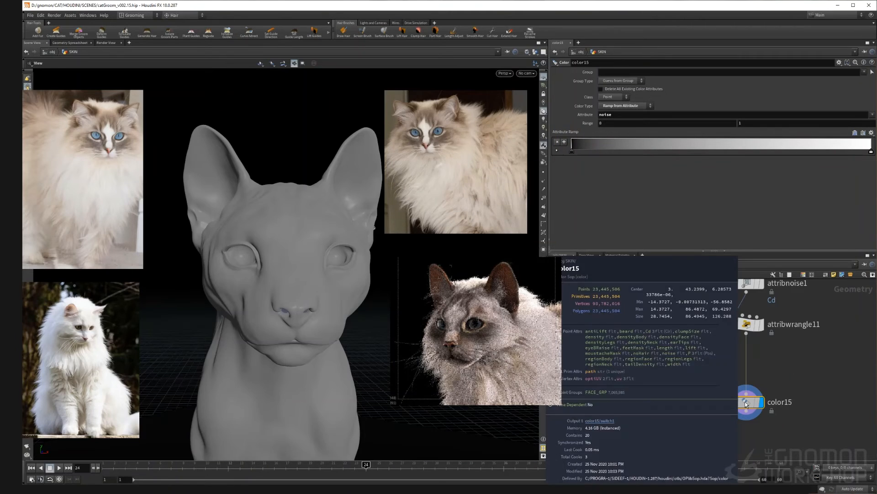
pyautogui.click(70, 43)
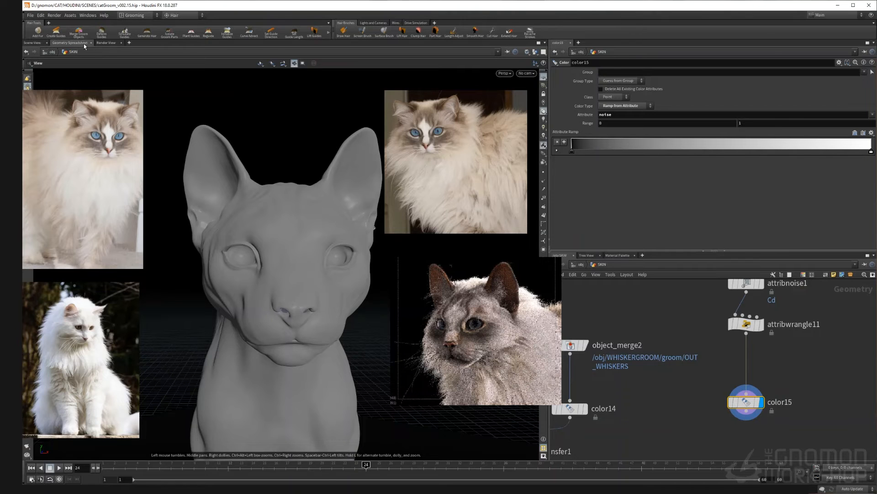
pyautogui.moveTo(434, 115); pyautogui.dragTo(487, 115)
pyautogui.click(390, 72)
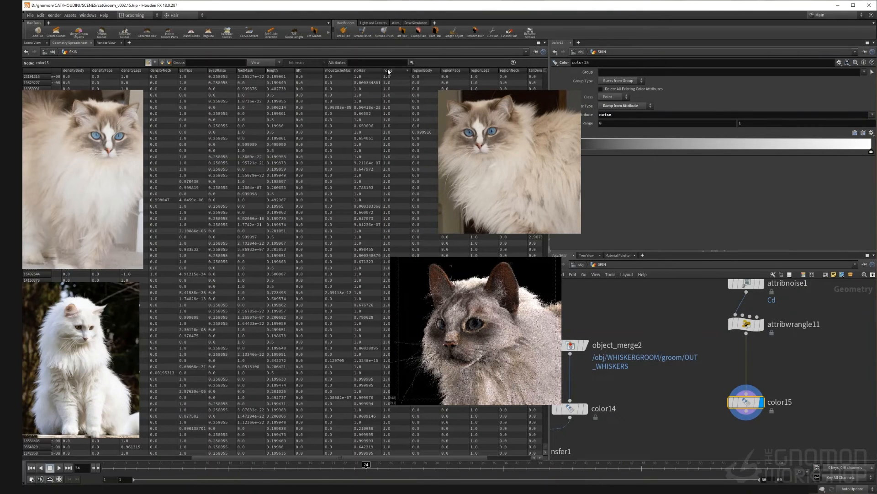
pyautogui.click(32, 42)
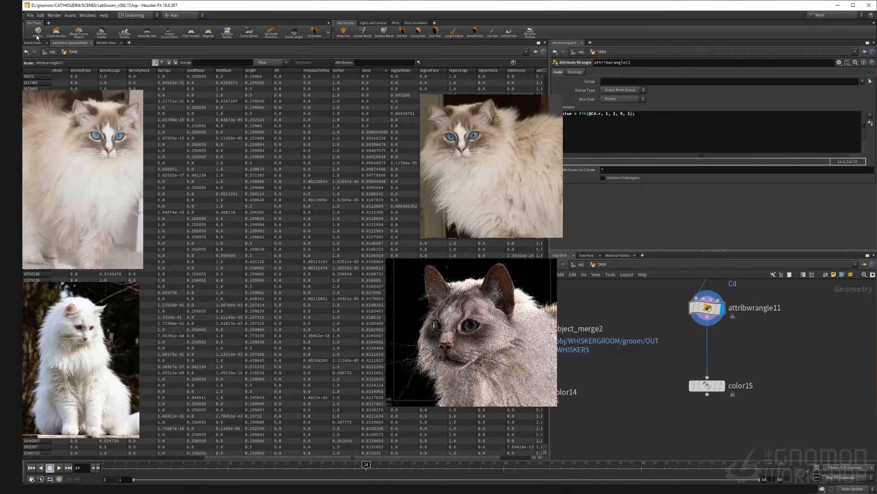
pyautogui.click(33, 43)
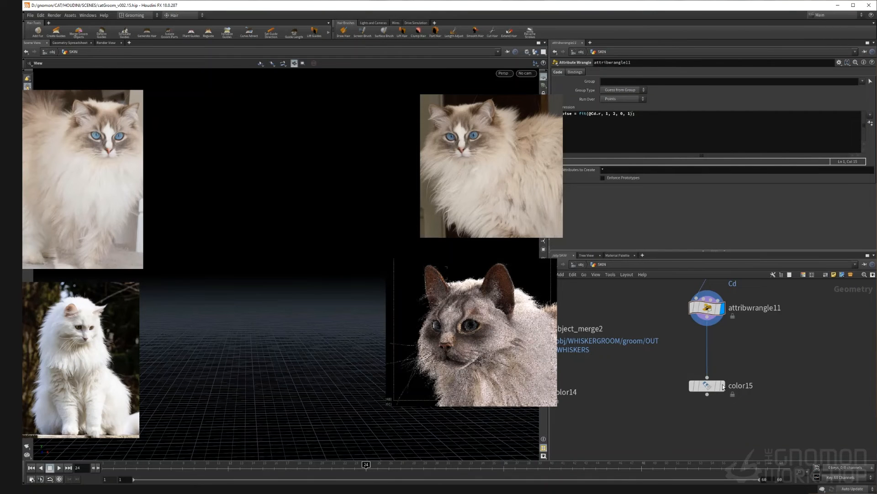
# Step: Create a points group from the wrangle output using a bounding sphere of size 50 enclosing the cat's head
pyautogui.click(723, 385)
pyautogui.click(648, 115)
pyautogui.press('Return')
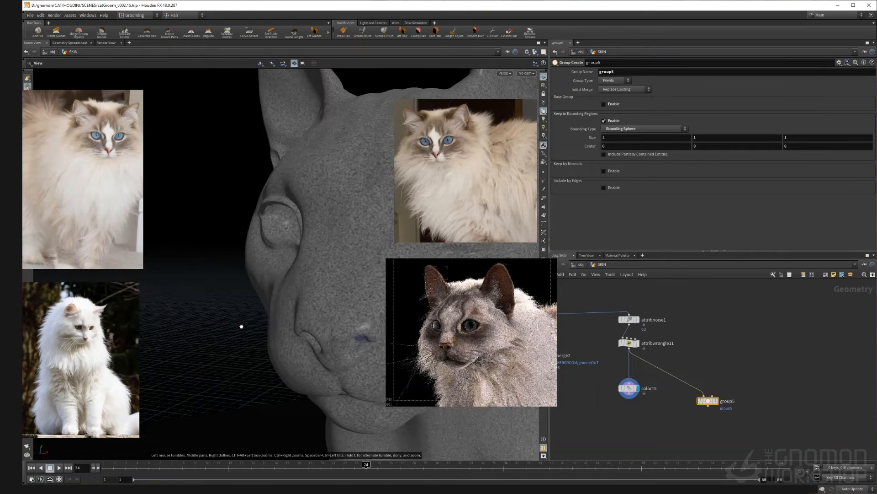
pyautogui.scroll(-12, 277, 326)
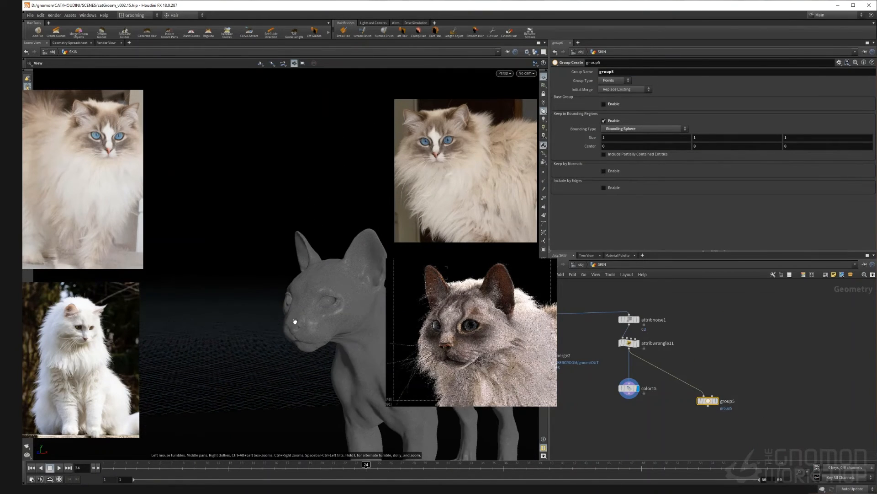
pyautogui.moveTo(269, 314); pyautogui.dragTo(225, 239, button='middle')
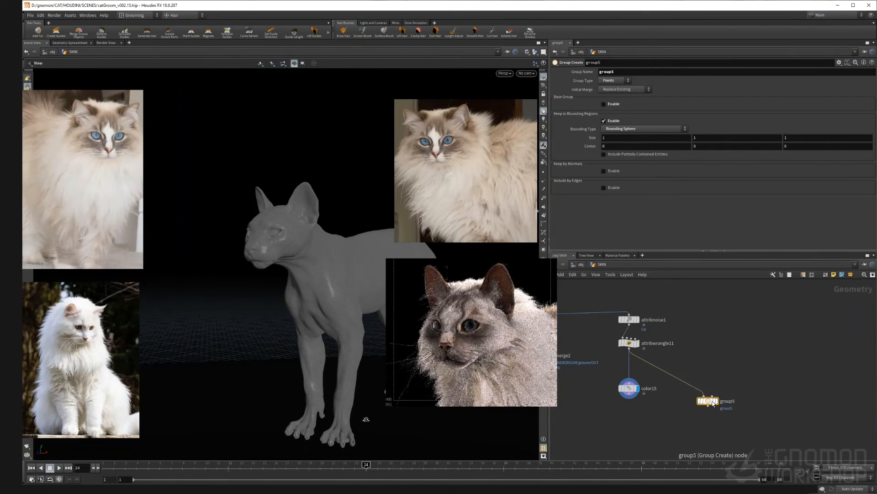
pyautogui.press('Return')
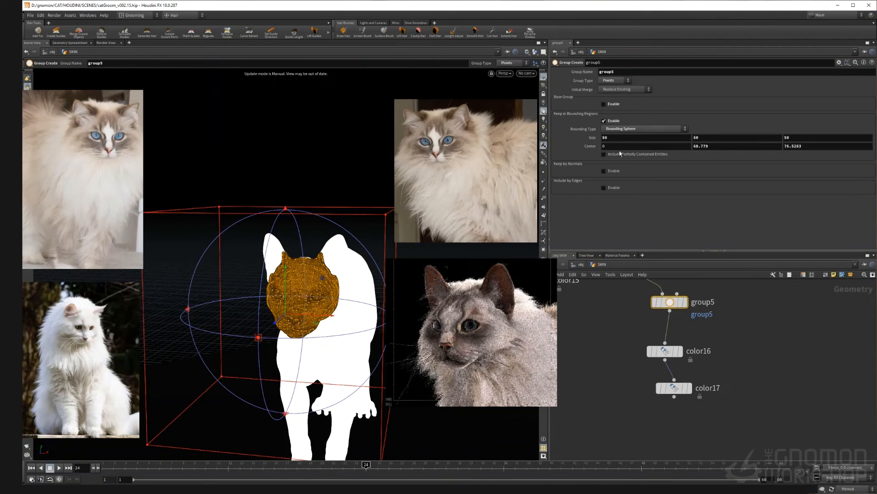
# Step: Name the bounding-sphere group face
pyautogui.doubleClick(621, 72)
pyautogui.write('face')
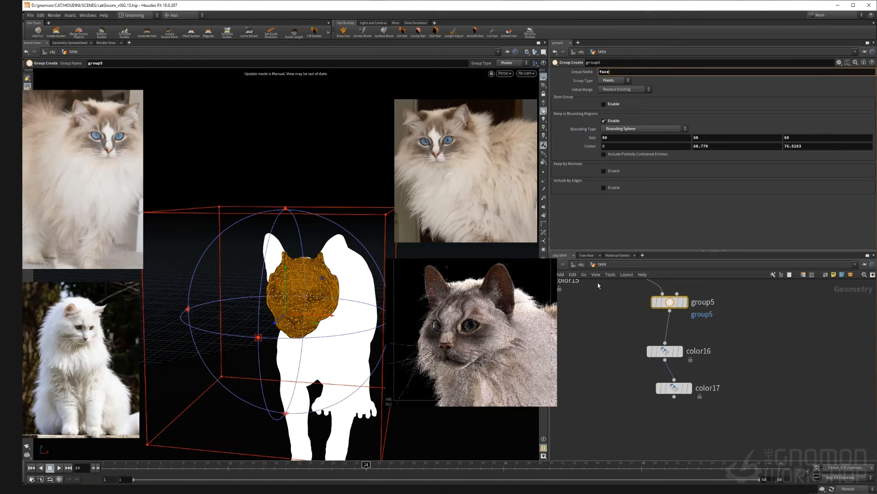
pyautogui.press('Return')
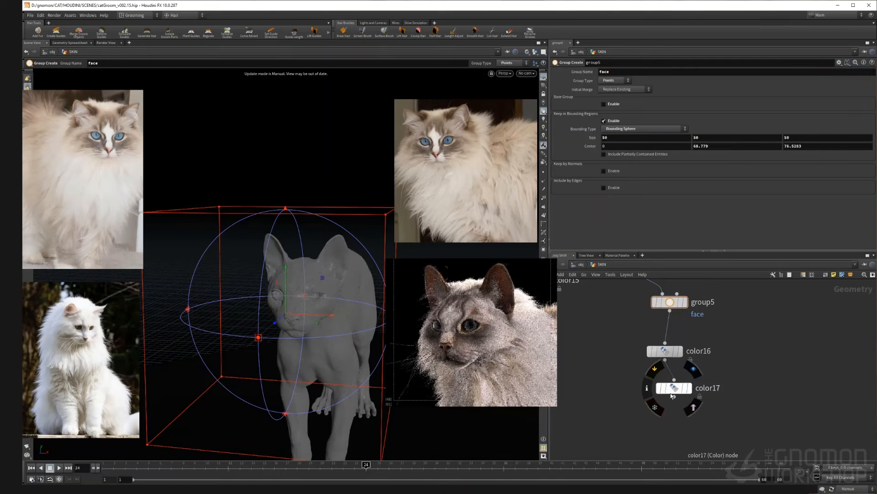
# Step: Restrict the white Color node to the face group and switch the viewport back to auto update
pyautogui.click(674, 388)
pyautogui.click(863, 71)
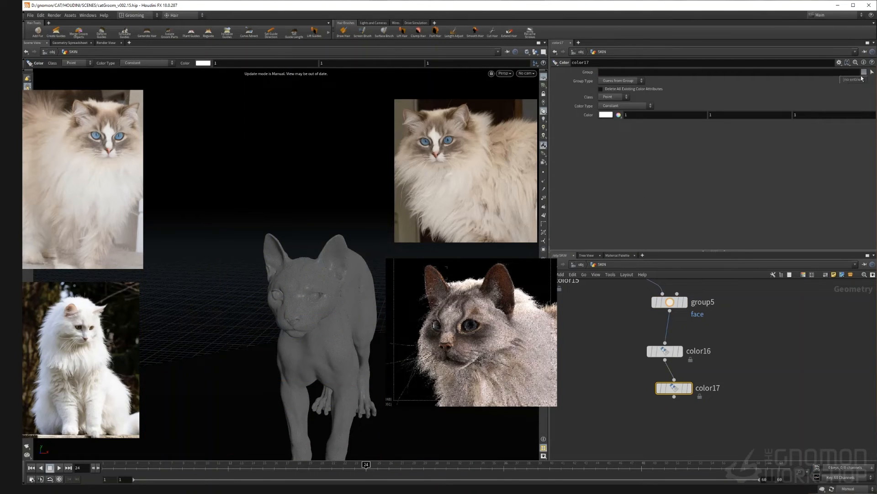
pyautogui.click(728, 71)
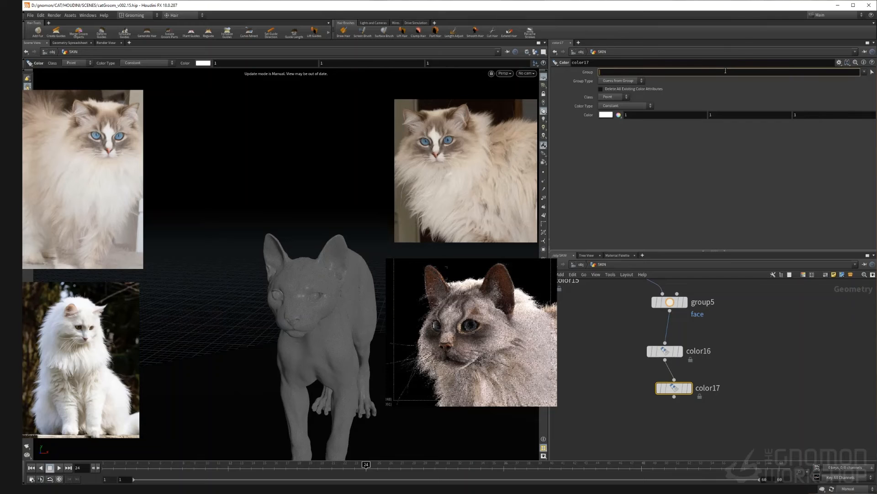
pyautogui.write('face')
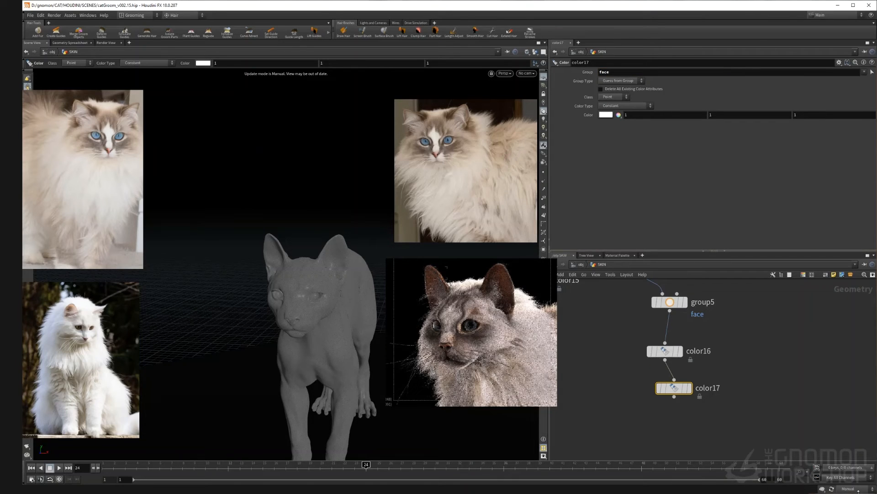
pyautogui.click(858, 489)
pyautogui.click(851, 467)
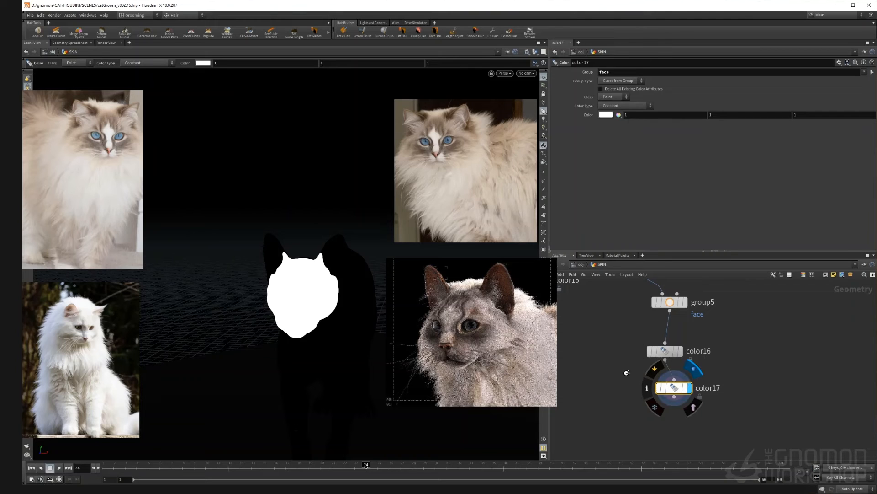
pyautogui.moveTo(634, 370); pyautogui.dragTo(665, 386, button='middle')
pyautogui.scroll(-3, 665, 386)
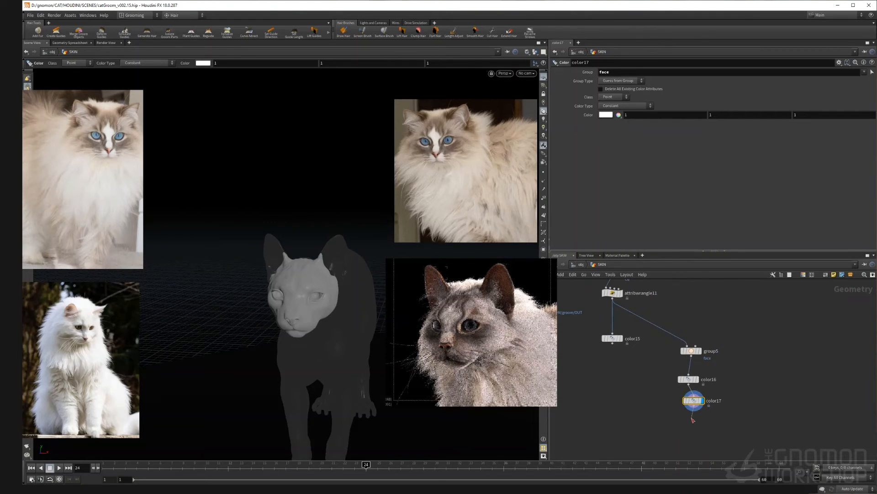
pyautogui.press('Tab')
pyautogui.write('attribw')
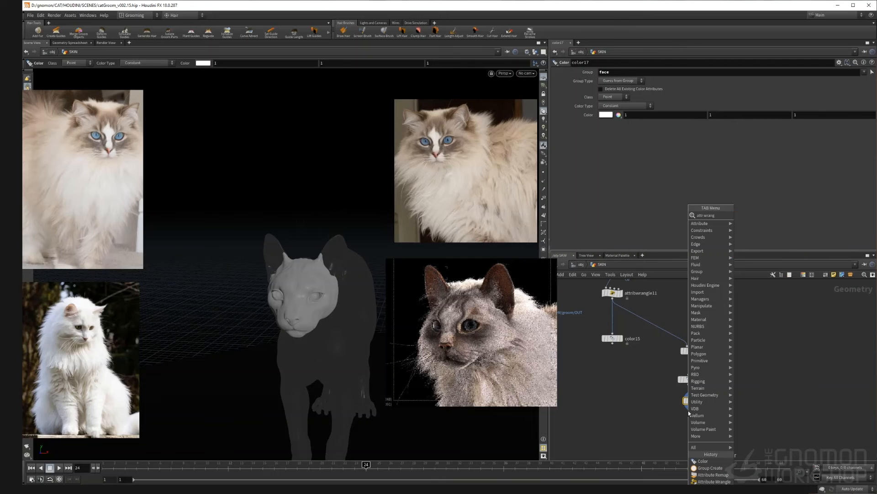
pyautogui.press('Return')
pyautogui.press('Return')
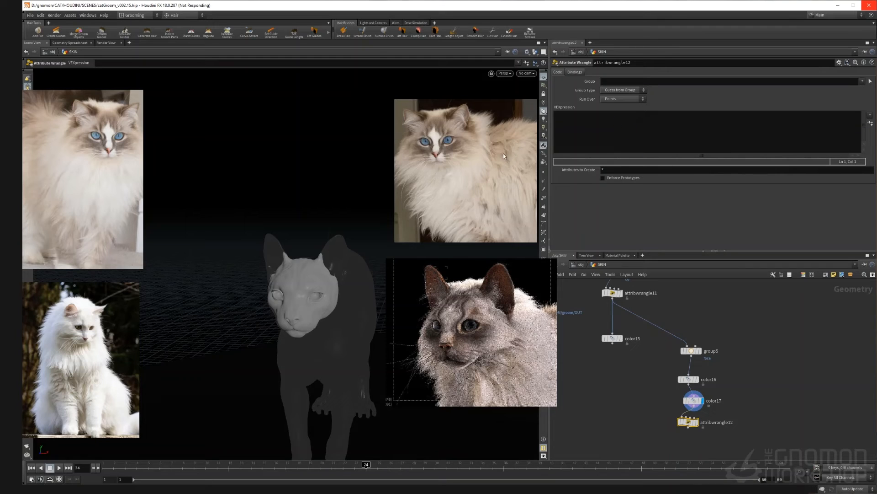
pyautogui.click(569, 128)
pyautogui.write('f')
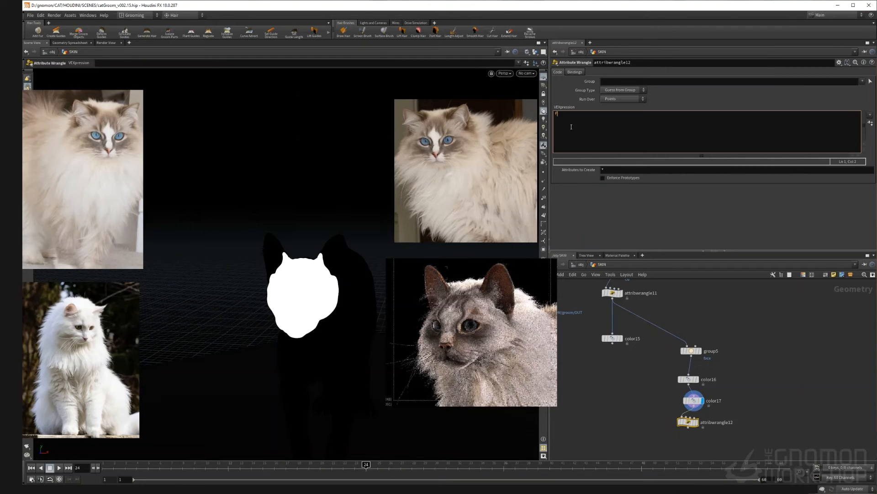
pyautogui.write('@noise = f@noise * @Cd.r;')
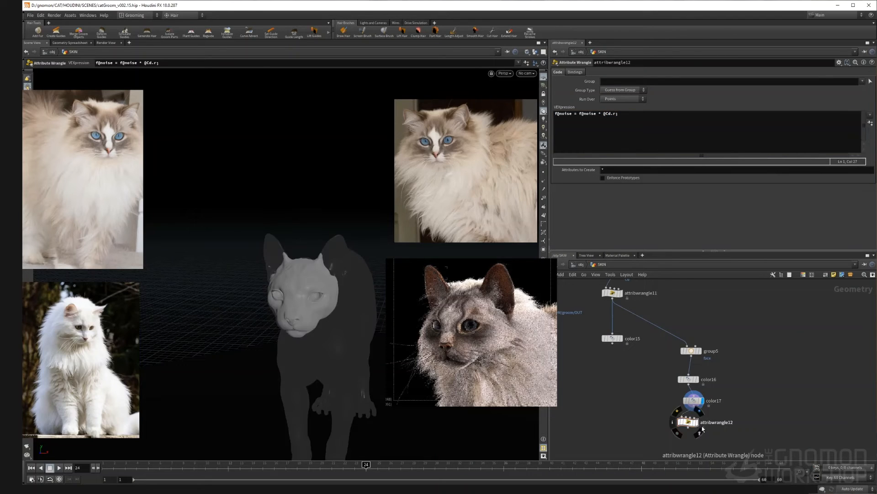
# Step: Reconnect the ramp Color node below the new wrangle and set it as the displayed node
pyautogui.moveTo(613, 339); pyautogui.dragTo(687, 440)
pyautogui.click(697, 444)
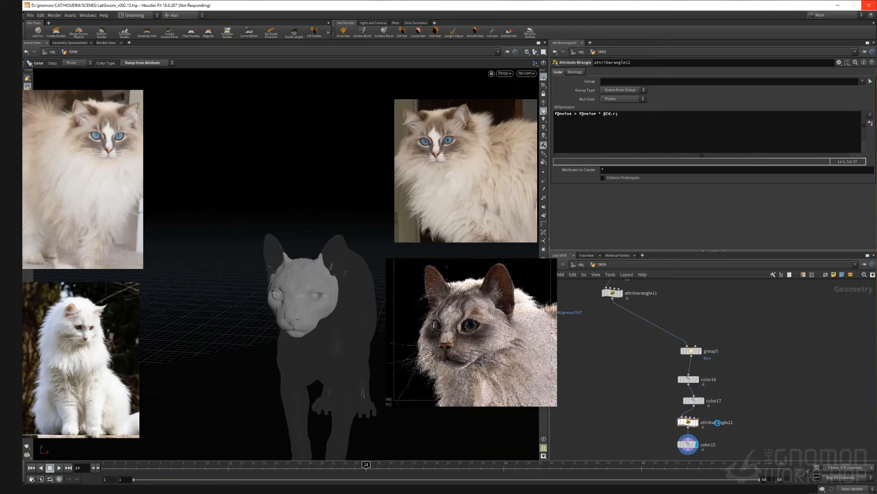
pyautogui.press('Escape')
pyautogui.moveTo(283, 289)
pyautogui.mouseDown()
pyautogui.moveTo(265, 276)
pyautogui.moveTo(291, 297)
pyautogui.mouseUp()
pyautogui.keyDown('alt'); pyautogui.moveTo(291, 298); pyautogui.dragTo(320, 305, button='right'); pyautogui.keyUp('alt')
pyautogui.keyDown('alt'); pyautogui.moveTo(319, 306); pyautogui.dragTo(321, 303); pyautogui.keyUp('alt')
pyautogui.moveTo(635, 361); pyautogui.dragTo(671, 428, button='middle')
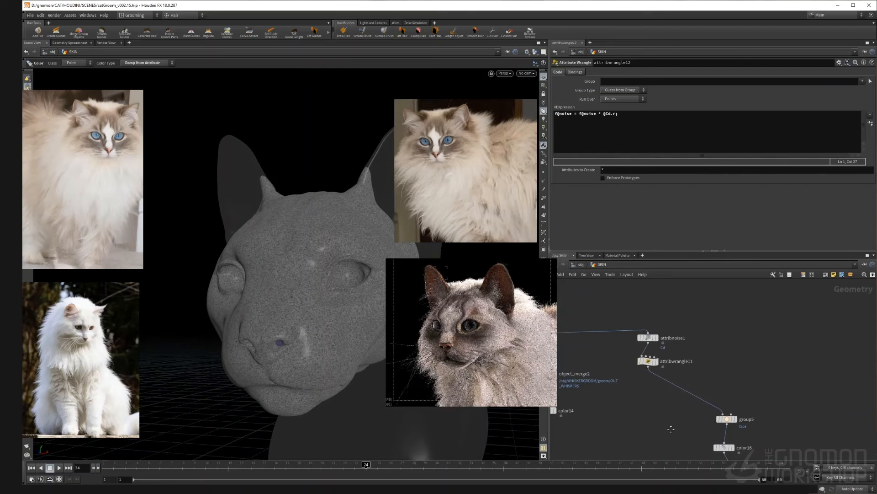
# Step: Shape the Attribute Remap ramp on noise, moving its lower point to about 0.55 position
pyautogui.scroll(3, 645, 338)
pyautogui.scroll(-4, 665, 345)
pyautogui.moveTo(655, 400); pyautogui.dragTo(618, 343, button='middle')
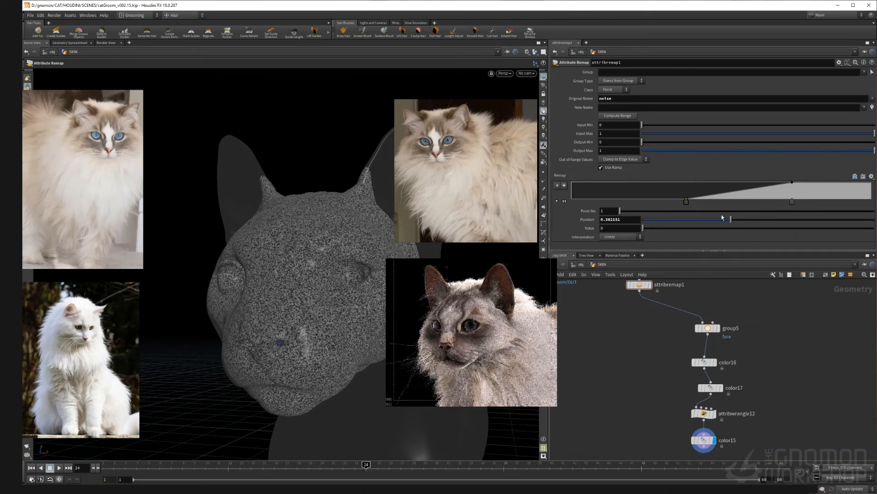
pyautogui.moveTo(690, 206); pyautogui.dragTo(717, 201)
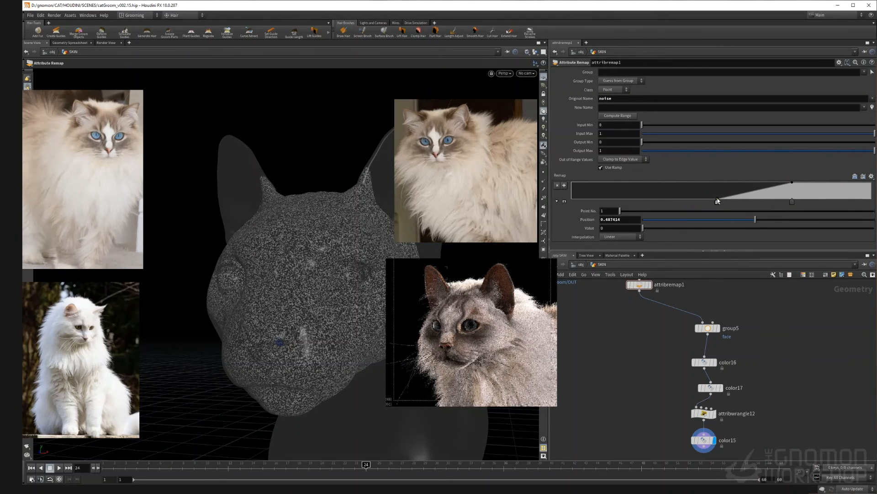
pyautogui.moveTo(731, 201); pyautogui.dragTo(736, 201)
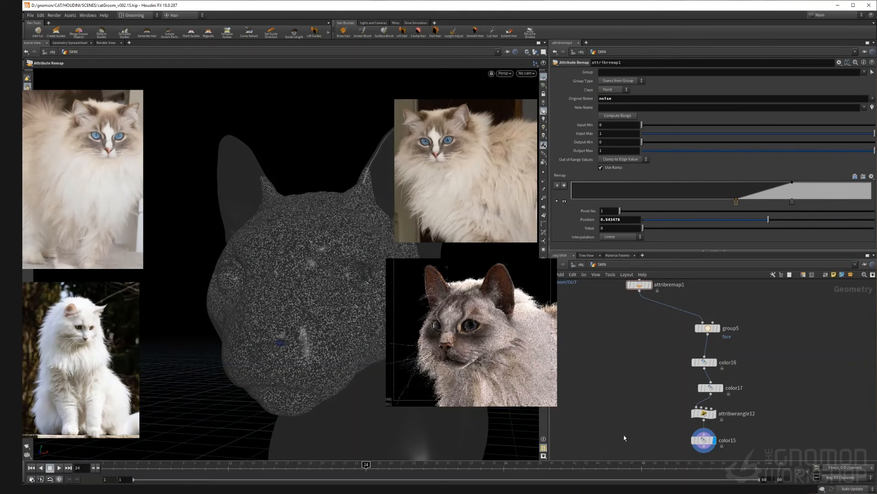
# Step: Switch the viewport update mode to Manual
pyautogui.scroll(-3, 684, 371)
pyautogui.moveTo(684, 371)
pyautogui.mouseDown(button='right')
pyautogui.moveTo(707, 388)
pyautogui.moveTo(725, 385)
pyautogui.moveTo(693, 381)
pyautogui.mouseUp(button='right')
pyautogui.scroll(3, 692, 382)
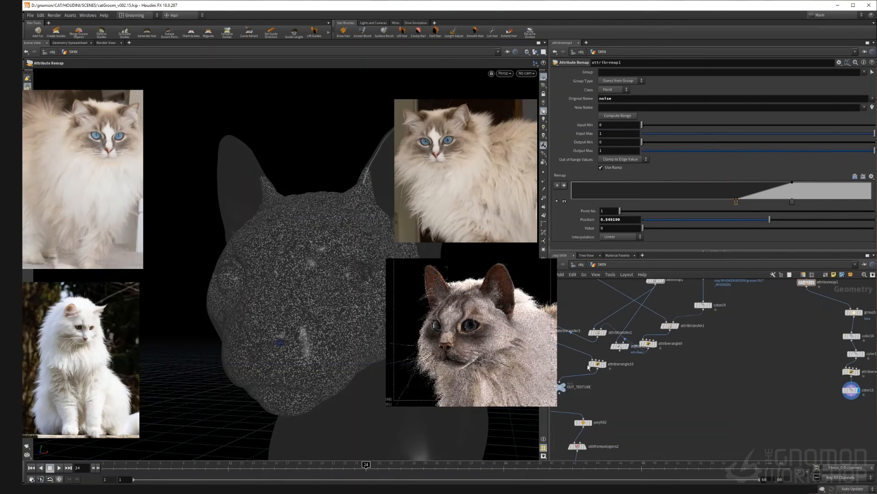
pyautogui.scroll(-2, 588, 367)
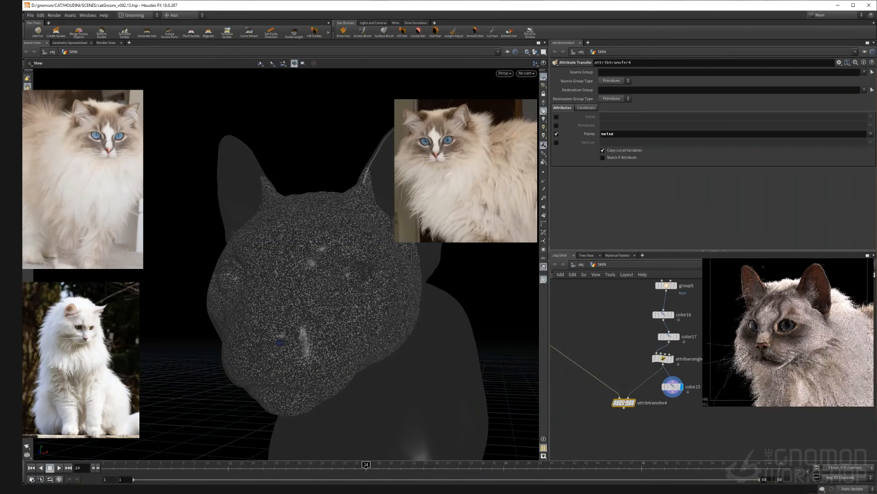
pyautogui.click(854, 488)
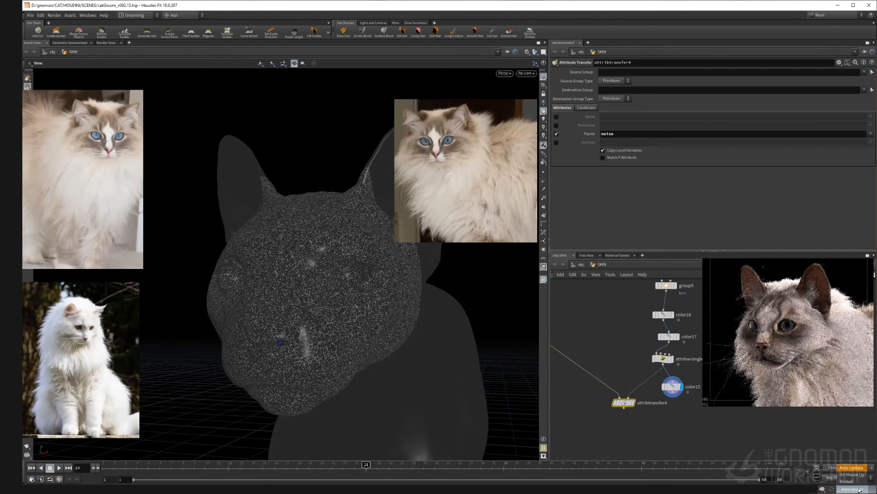
pyautogui.click(847, 481)
pyautogui.moveTo(591, 407); pyautogui.dragTo(702, 433, button='middle')
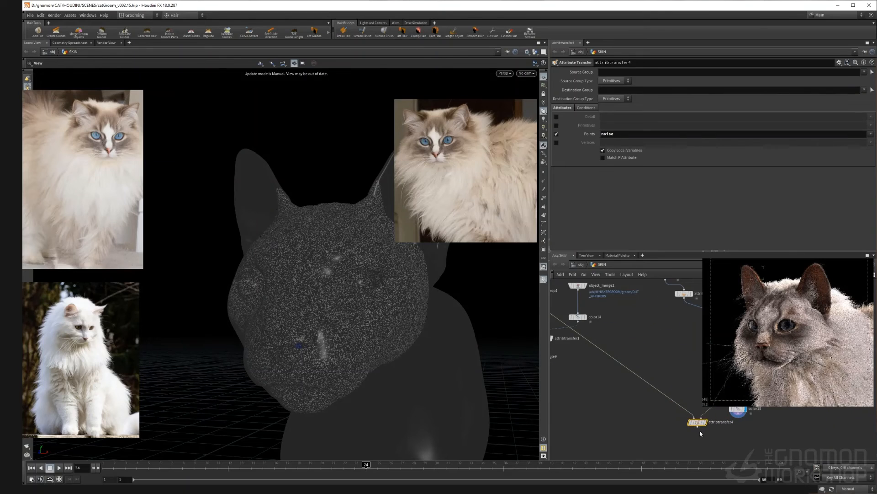
pyautogui.scroll(-4, 682, 396)
pyautogui.moveTo(628, 402); pyautogui.dragTo(651, 422, button='middle')
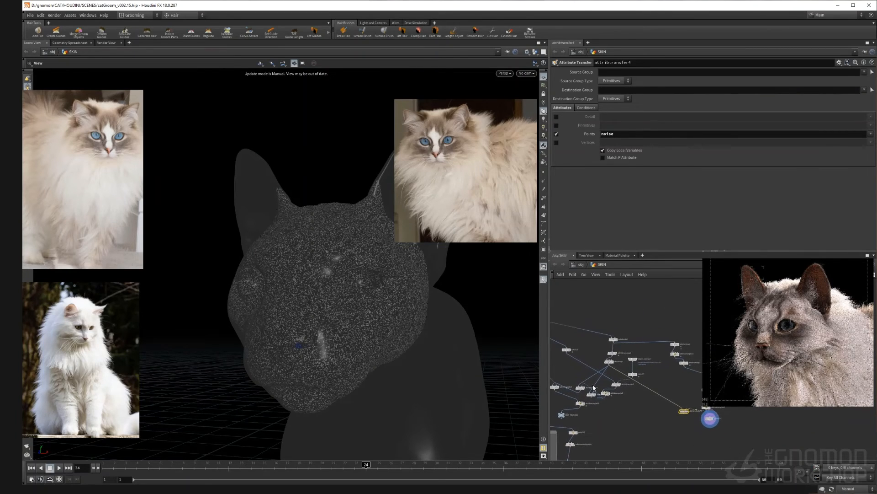
pyautogui.scroll(3, 584, 394)
pyautogui.moveTo(584, 394); pyautogui.dragTo(628, 401, button='middle')
pyautogui.moveTo(586, 397); pyautogui.dragTo(770, 421)
pyautogui.scroll(3, 629, 415)
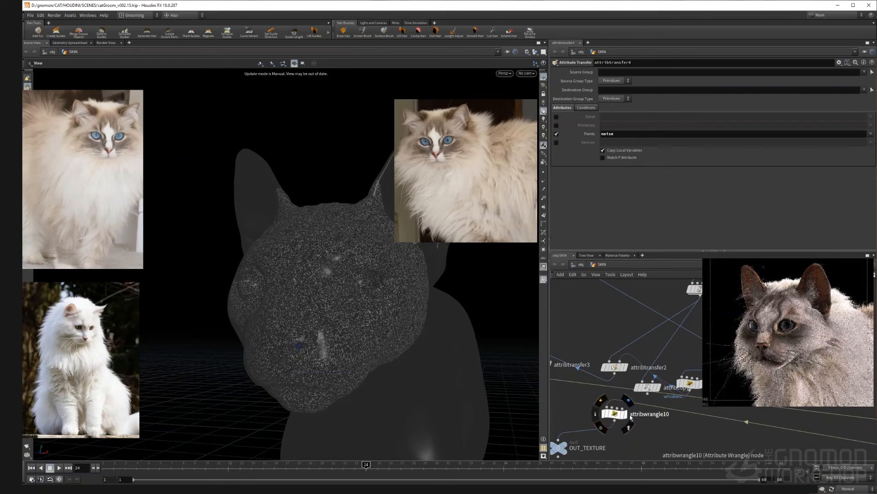
pyautogui.click(615, 412)
pyautogui.click(640, 128)
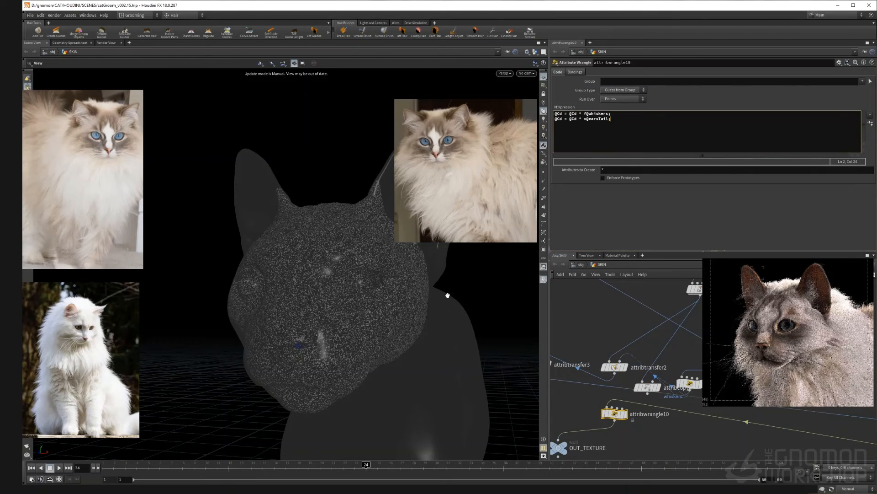
pyautogui.press('Return')
pyautogui.write('@noise')
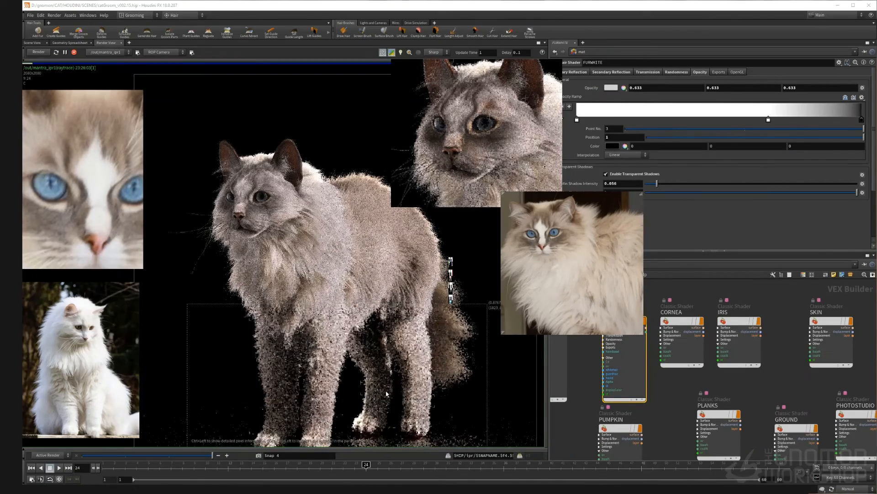
# Step: Compare the current fur render against the saved snapshot by sliding between them
pyautogui.scroll(5, 320, 229)
pyautogui.scroll(-3, 316, 224)
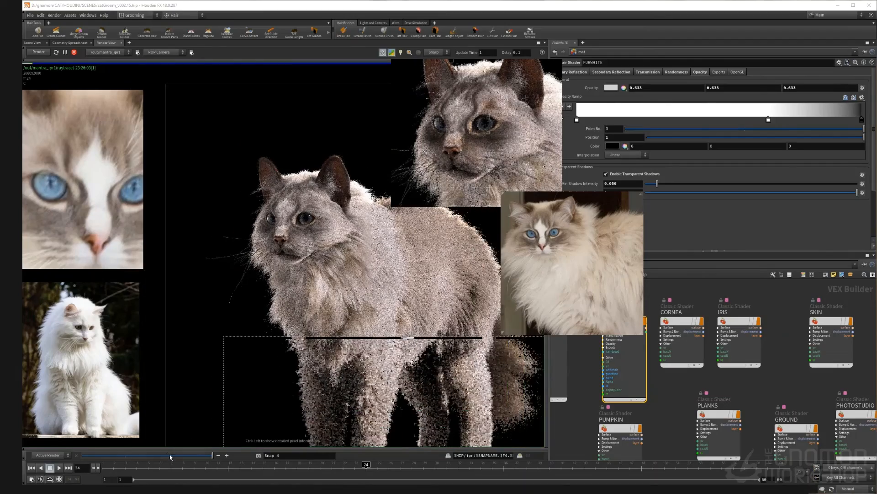
pyautogui.moveTo(211, 459); pyautogui.dragTo(83, 455)
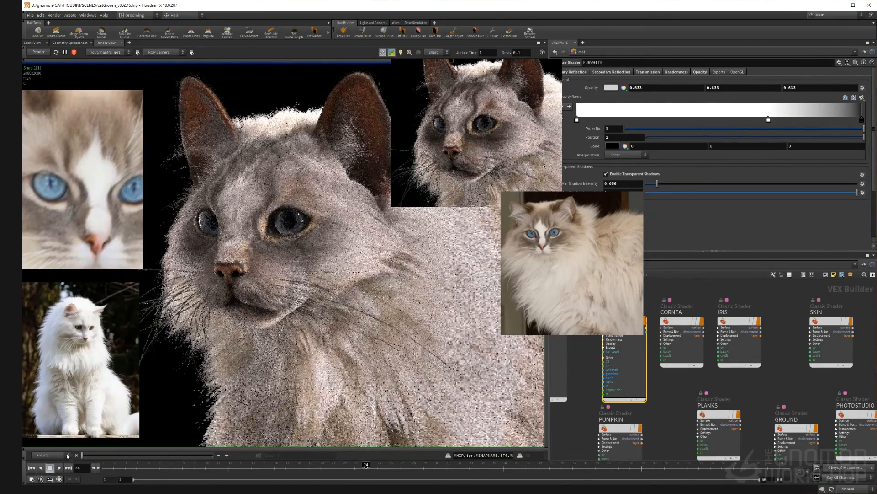
pyautogui.moveTo(184, 457); pyautogui.dragTo(213, 456)
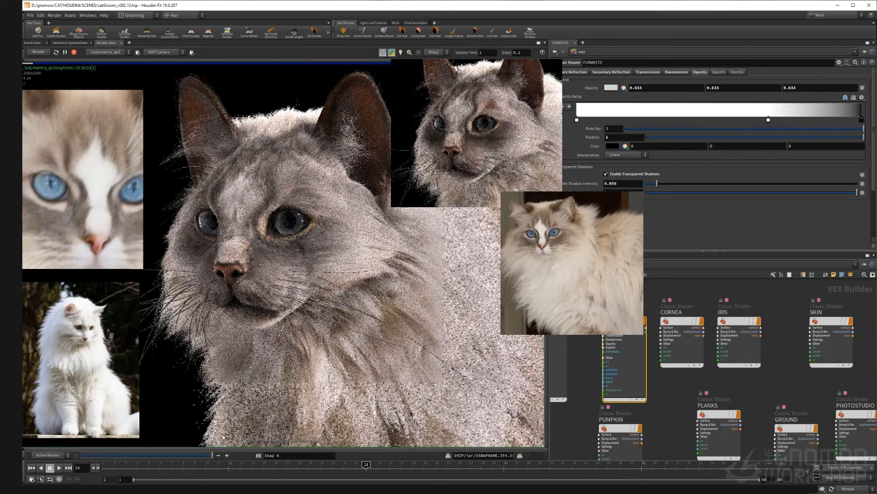
# Step: Select the colour-building nodes inside the NECKGROOM modify network and return to object level
pyautogui.scroll(-7, 302, 311)
pyautogui.scroll(5, 344, 394)
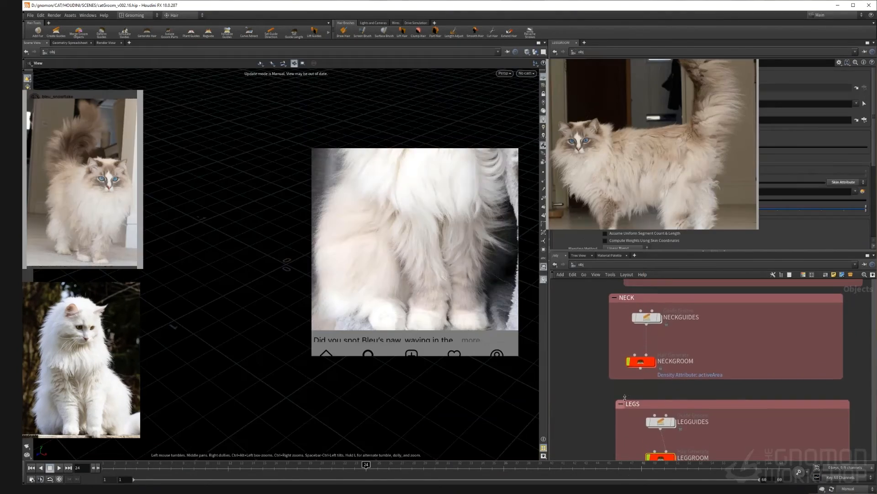
pyautogui.scroll(11, 726, 347)
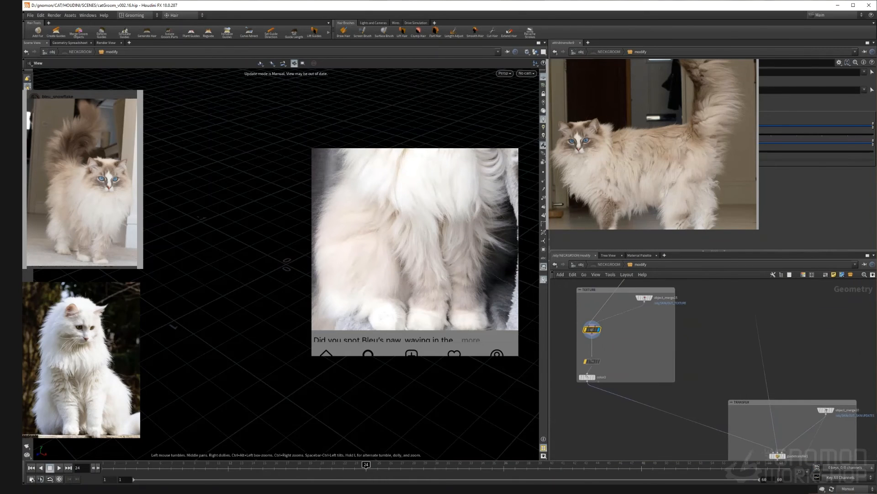
pyautogui.moveTo(686, 295); pyautogui.dragTo(724, 447, button='middle')
pyautogui.scroll(-1, 629, 388)
pyautogui.moveTo(629, 388); pyautogui.dragTo(633, 426, button='middle')
pyautogui.scroll(-5, 633, 426)
pyautogui.moveTo(596, 358); pyautogui.dragTo(617, 441, button='middle')
pyautogui.scroll(6, 596, 388)
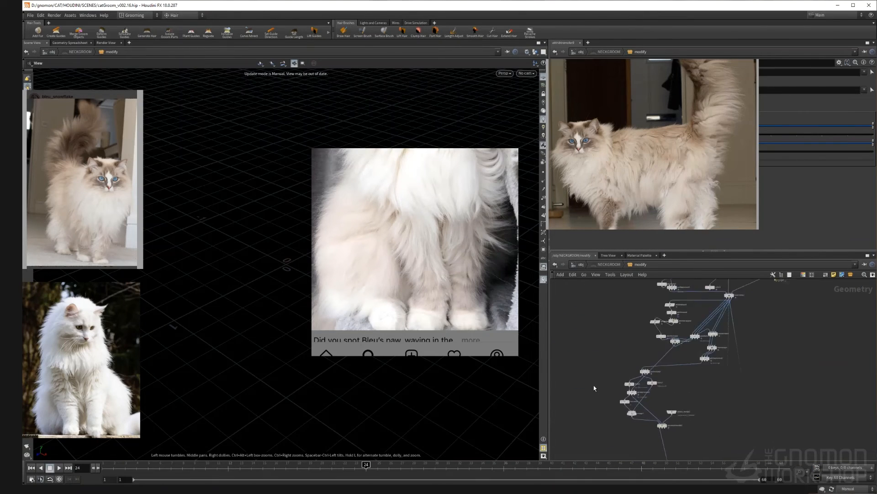
pyautogui.moveTo(613, 393); pyautogui.dragTo(571, 363, button='middle')
pyautogui.moveTo(567, 315); pyautogui.dragTo(657, 411)
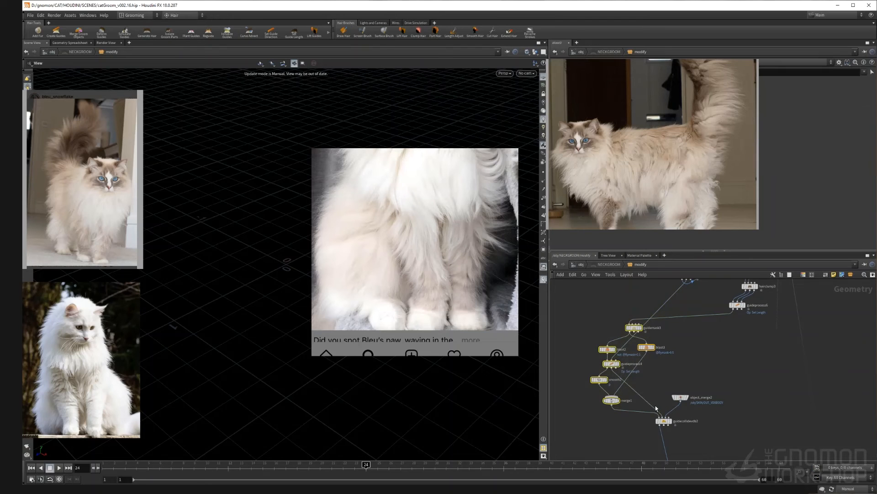
pyautogui.press('u')
pyautogui.press('u')
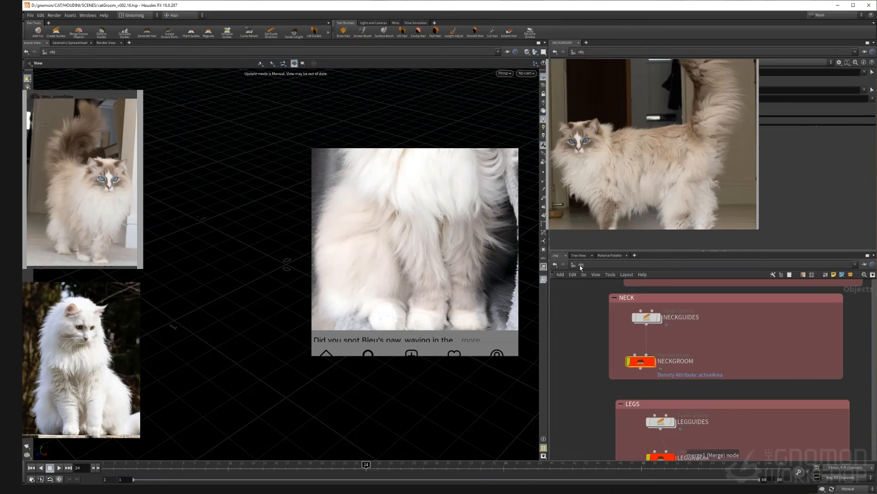
# Step: Open the LEGGROOM modify network and rearrange its guide mask, blast and merge wiring
pyautogui.doubleClick(657, 376)
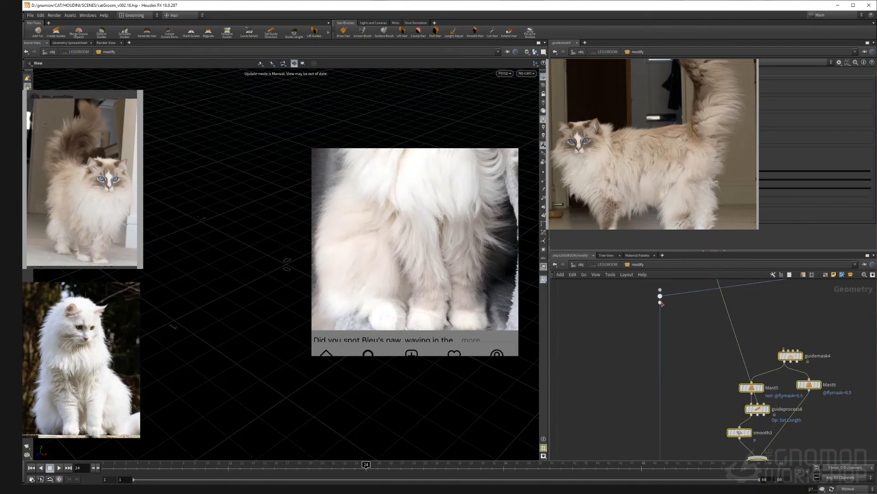
pyautogui.moveTo(661, 298); pyautogui.dragTo(771, 351)
pyautogui.scroll(-3, 800, 339)
pyautogui.moveTo(800, 339); pyautogui.dragTo(721, 407, button='middle')
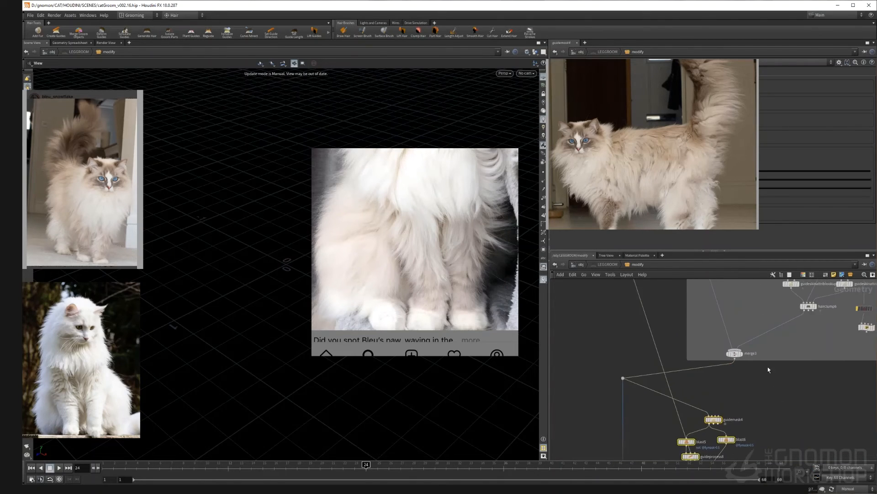
pyautogui.moveTo(809, 311); pyautogui.dragTo(713, 416)
pyautogui.moveTo(776, 402); pyautogui.dragTo(770, 376, button='middle')
pyautogui.moveTo(800, 323); pyautogui.dragTo(800, 337, button='middle')
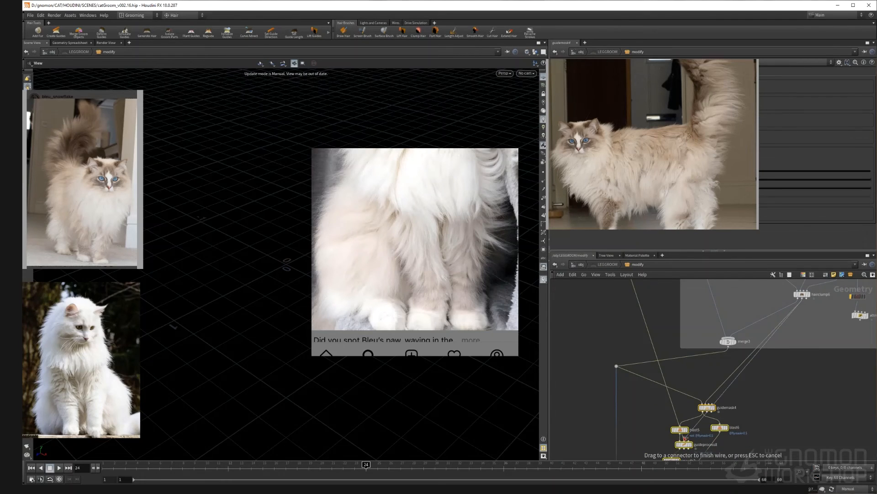
pyautogui.moveTo(759, 426); pyautogui.dragTo(757, 368, button='middle')
pyautogui.scroll(3, 726, 366)
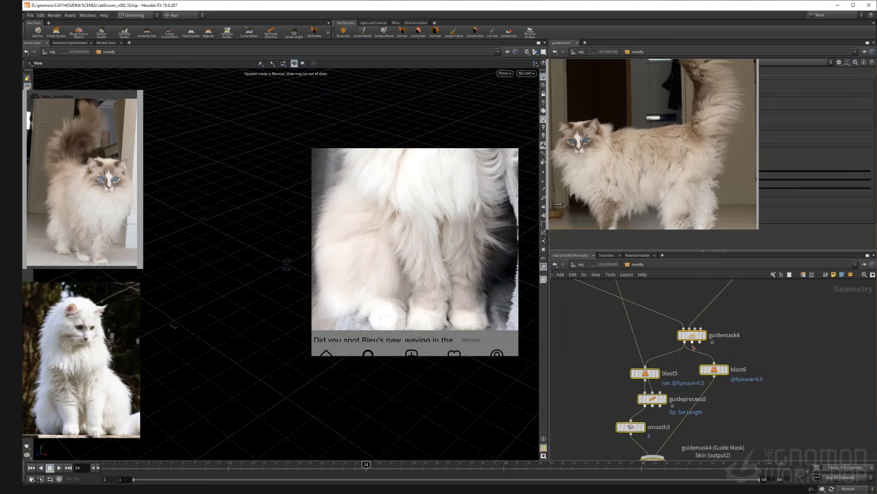
pyautogui.moveTo(692, 342); pyautogui.dragTo(673, 374)
pyautogui.scroll(-7, 731, 397)
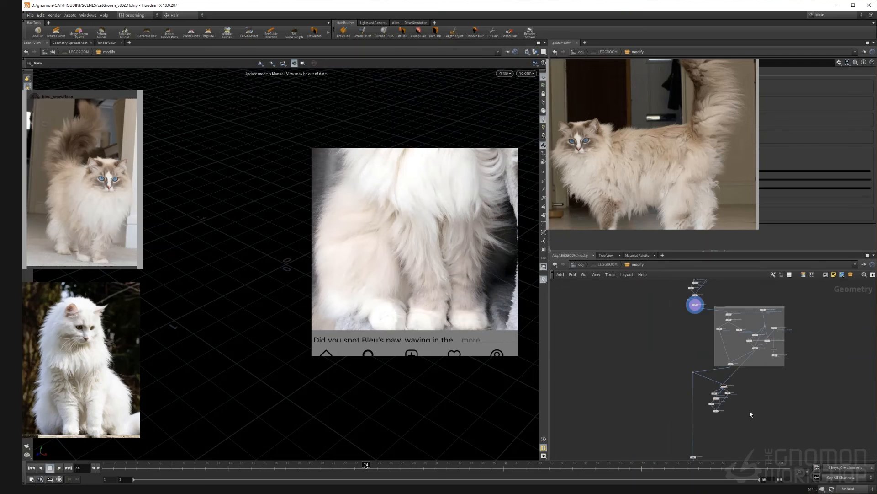
pyautogui.moveTo(750, 413); pyautogui.dragTo(737, 349, button='middle')
pyautogui.scroll(2, 738, 349)
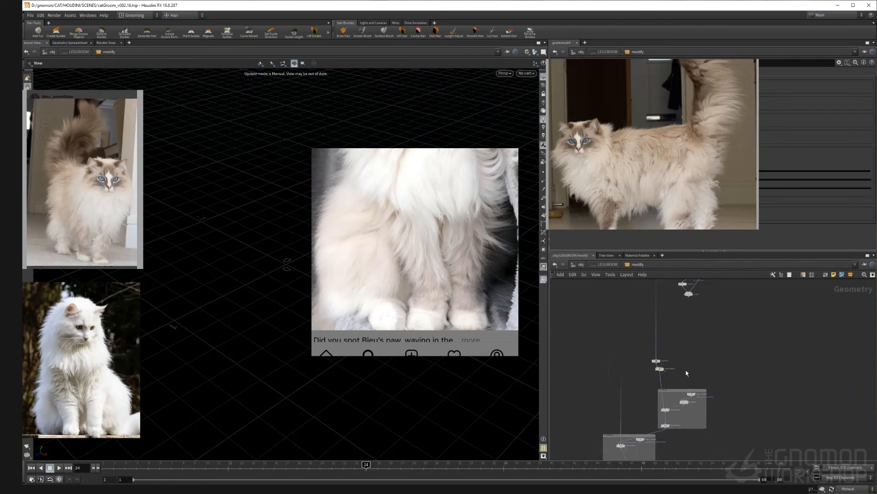
# Step: Select and delete the existing wrangle node in the leg groom network
pyautogui.moveTo(724, 332); pyautogui.dragTo(678, 353)
pyautogui.click(658, 313)
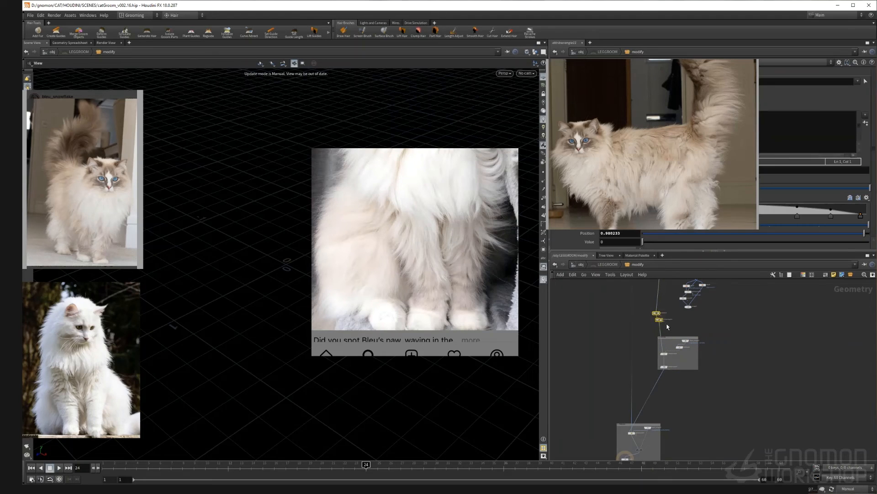
pyautogui.press('Delete')
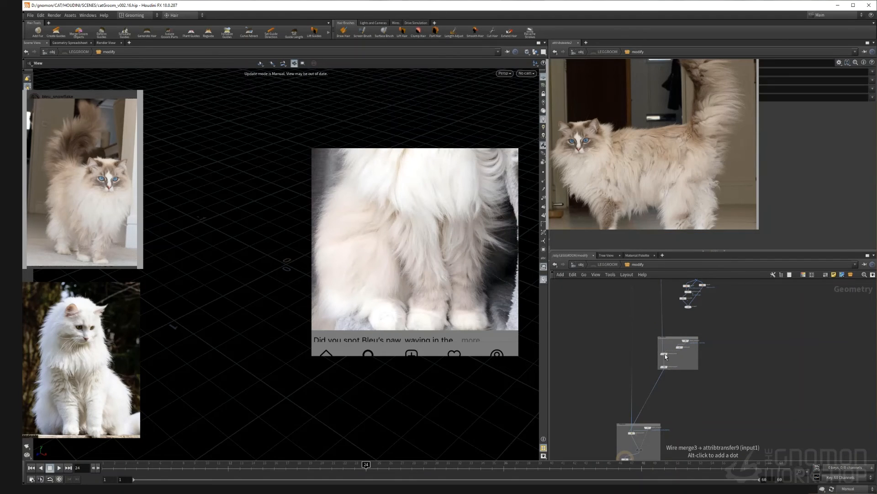
# Step: Paste the copied colour nodes into the LEGGROOM network and wire them into the chain
pyautogui.hotkey('ctrl', 'c')
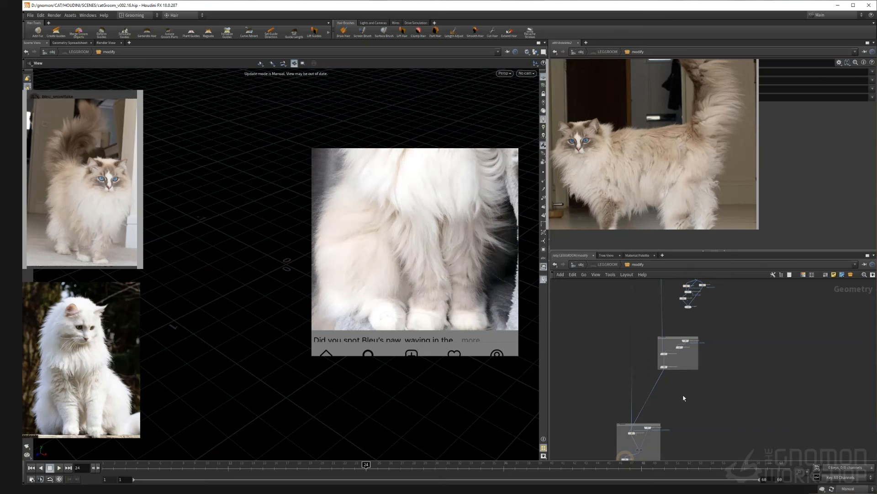
pyautogui.hotkey('ctrl', 'v')
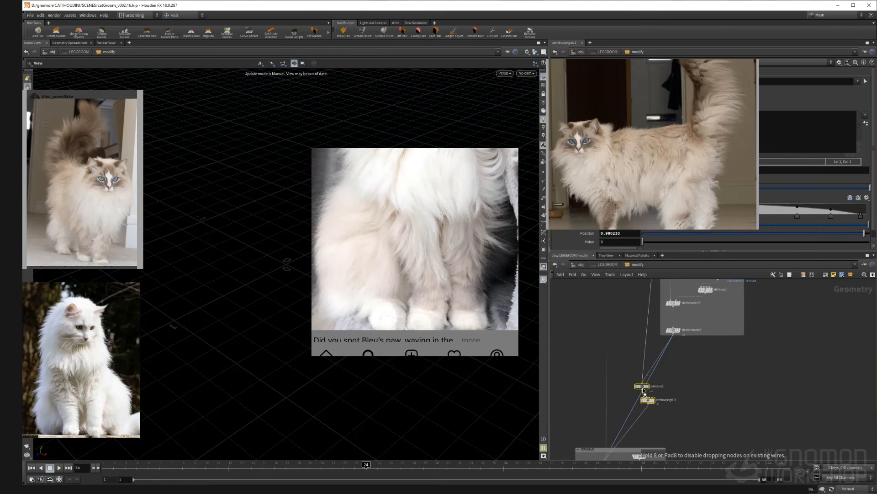
pyautogui.moveTo(744, 356); pyautogui.dragTo(690, 419, button='middle')
pyautogui.scroll(-4, 690, 419)
pyautogui.moveTo(718, 359); pyautogui.dragTo(702, 401, button='middle')
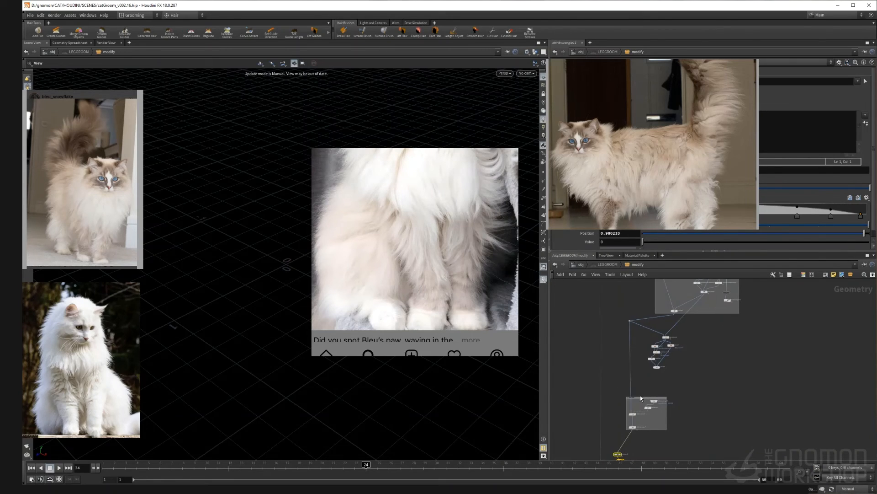
pyautogui.moveTo(642, 398); pyautogui.dragTo(634, 371)
pyautogui.moveTo(691, 331); pyautogui.dragTo(667, 444)
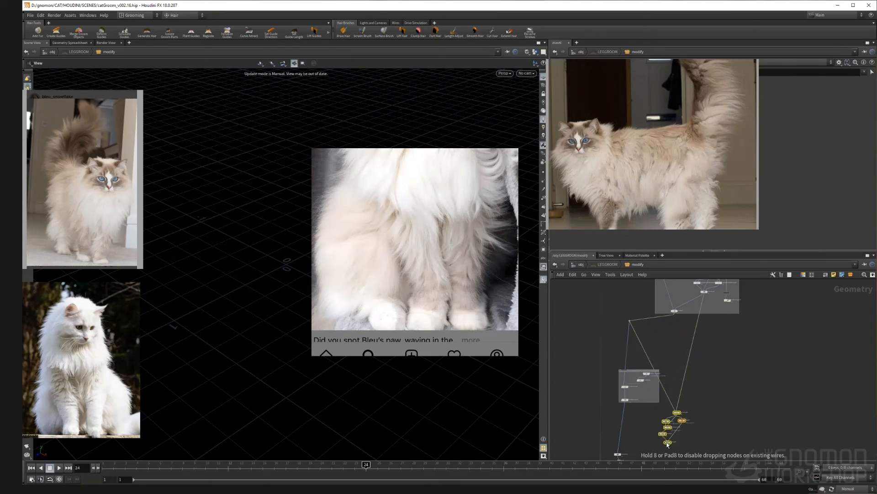
# Step: Delete the smooth3 node between guideprocess8 and merge4
pyautogui.scroll(2, 644, 450)
pyautogui.click(632, 399)
pyautogui.scroll(4, 632, 399)
pyautogui.moveTo(600, 356); pyautogui.dragTo(721, 401)
pyautogui.moveTo(661, 346); pyautogui.dragTo(644, 357, button='middle')
pyautogui.scroll(-2, 644, 356)
pyautogui.moveTo(661, 438); pyautogui.dragTo(654, 376, button='middle')
pyautogui.scroll(3, 653, 376)
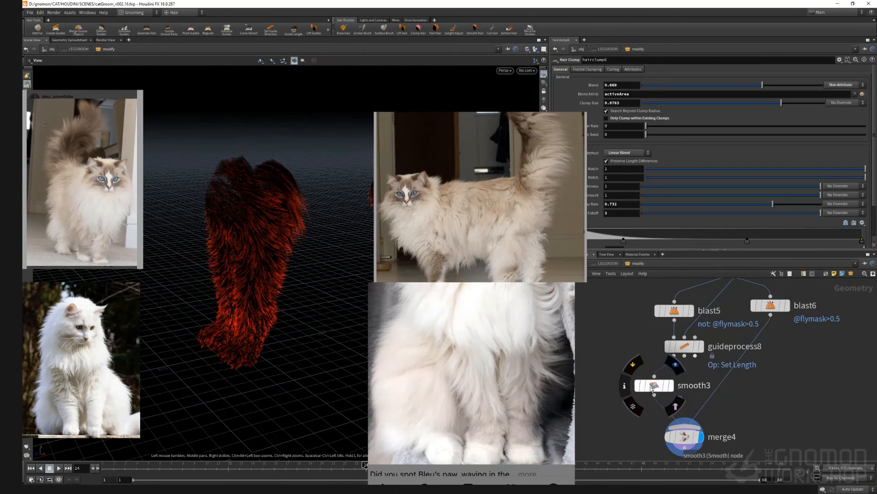
pyautogui.click(657, 387)
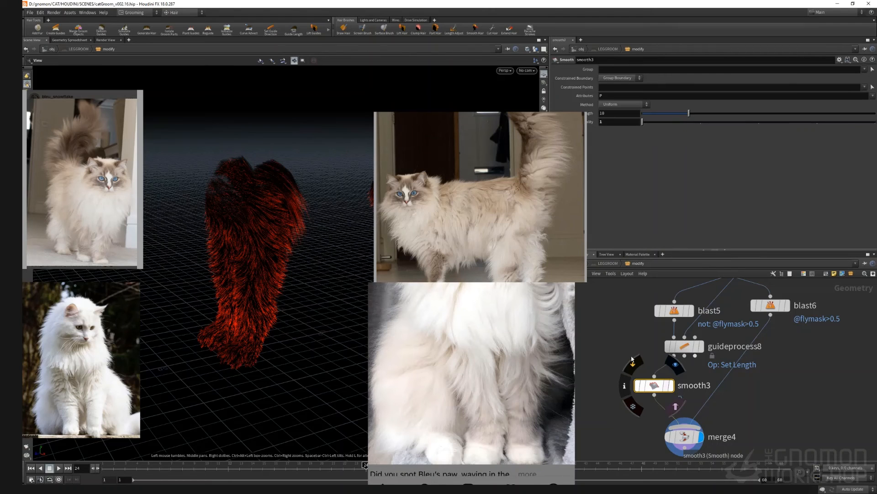
pyautogui.press('Delete')
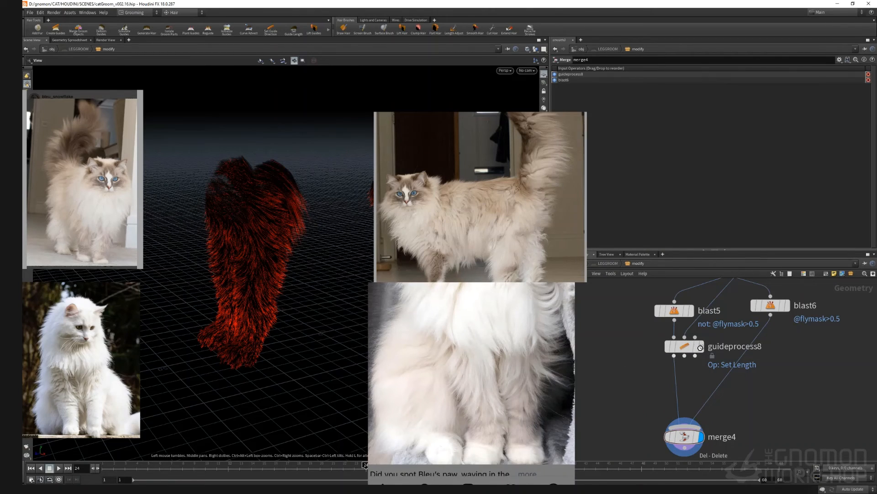
# Step: Display guideprocess8 and set its Method to Cut Or Extend with a Scale Factor of 1.26
pyautogui.click(701, 346)
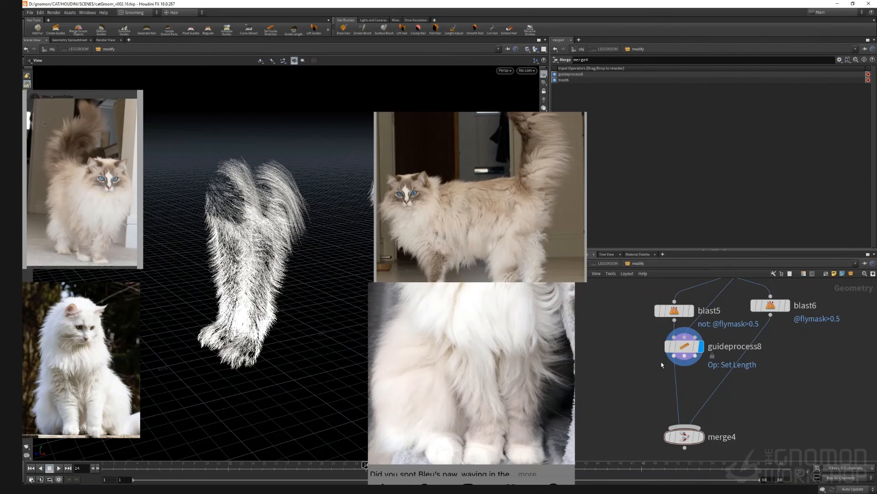
pyautogui.click(684, 346)
pyautogui.click(637, 164)
pyautogui.click(638, 171)
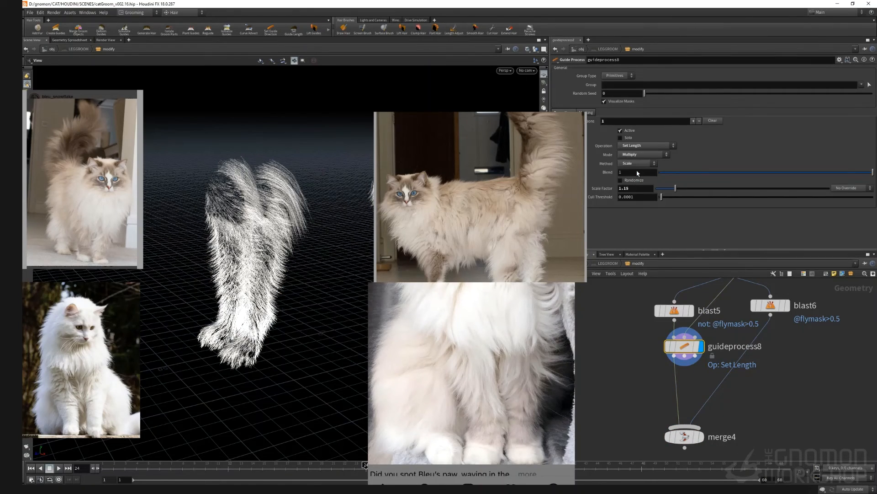
pyautogui.click(646, 165)
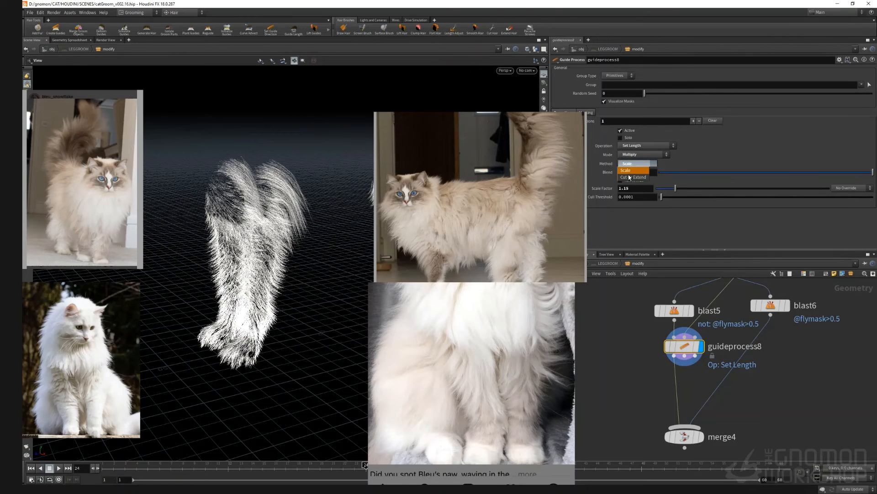
pyautogui.click(631, 179)
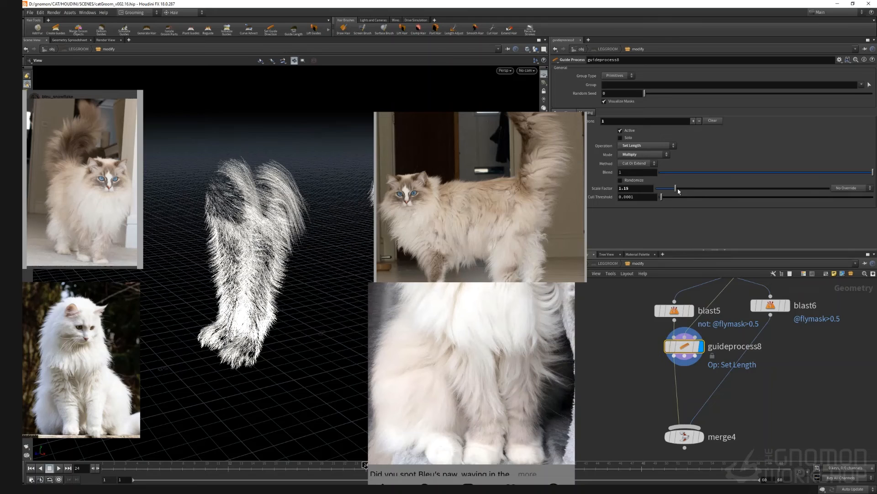
pyautogui.moveTo(676, 189)
pyautogui.mouseDown()
pyautogui.moveTo(689, 191)
pyautogui.moveTo(678, 192)
pyautogui.mouseUp()
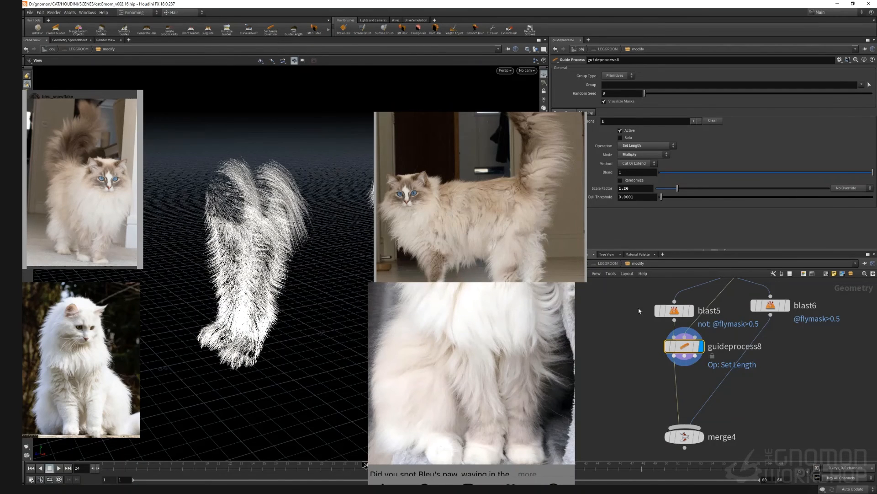
# Step: Add a Guide Process node set to Frizz below guideprocess8 in the leg groom, feeding merge4
pyautogui.press('Tab')
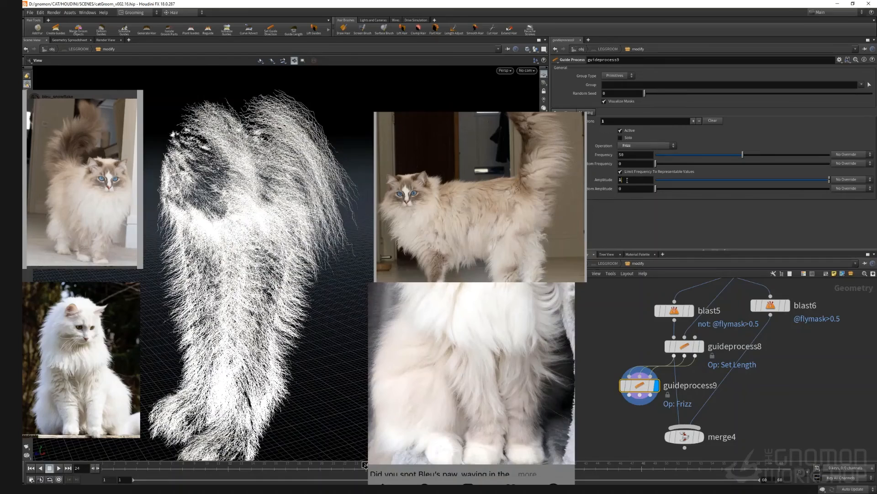
pyautogui.write('0')
pyautogui.moveTo(628, 180); pyautogui.dragTo(605, 193)
pyautogui.press('Return')
pyautogui.write('1')
pyautogui.press('Return')
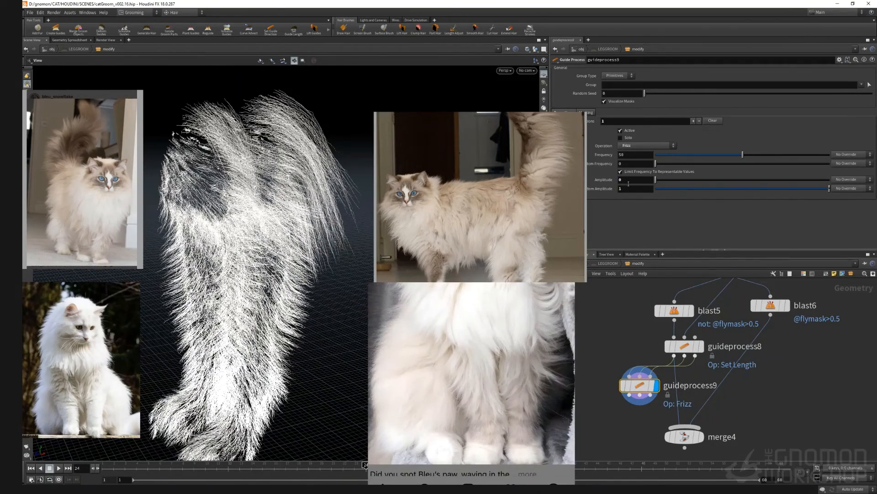
# Step: Set the frizz's low frequency to about 19.3, its amplitude to 1 and its low amplitude to 0
pyautogui.click(626, 181)
pyautogui.write('.5')
pyautogui.press('Return')
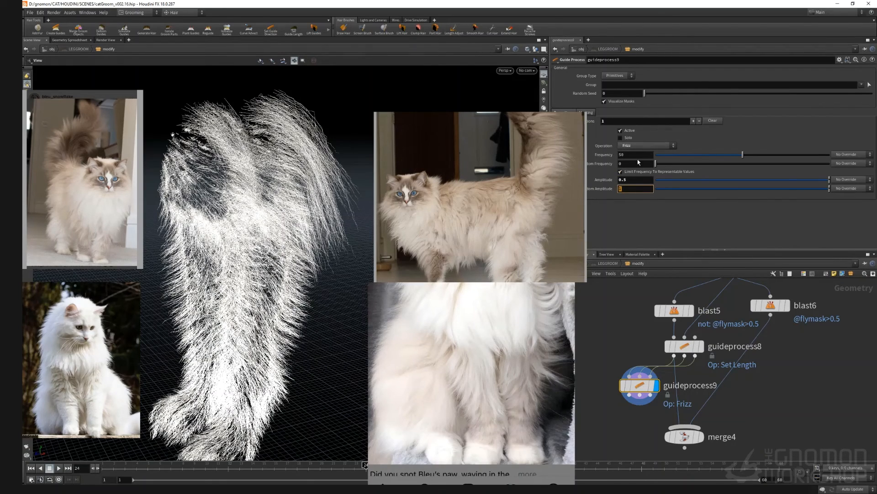
pyautogui.moveTo(657, 164); pyautogui.dragTo(689, 164)
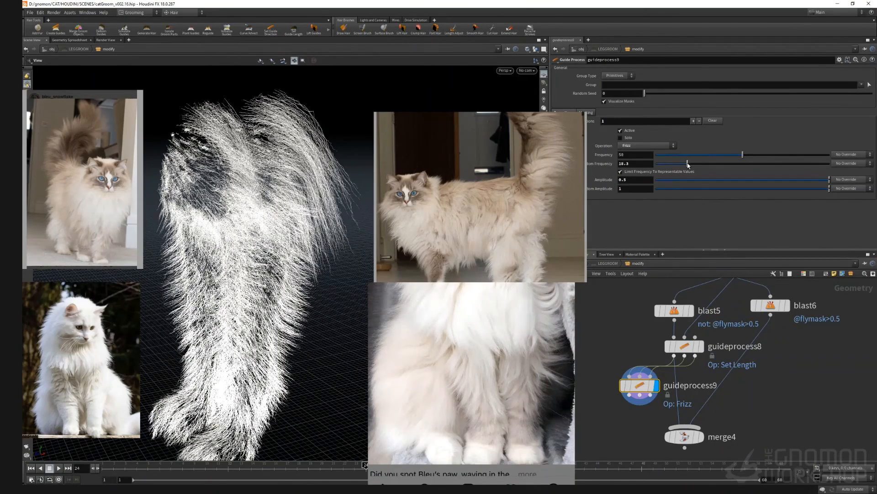
pyautogui.moveTo(334, 248); pyautogui.dragTo(274, 242)
pyautogui.doubleClick(635, 180)
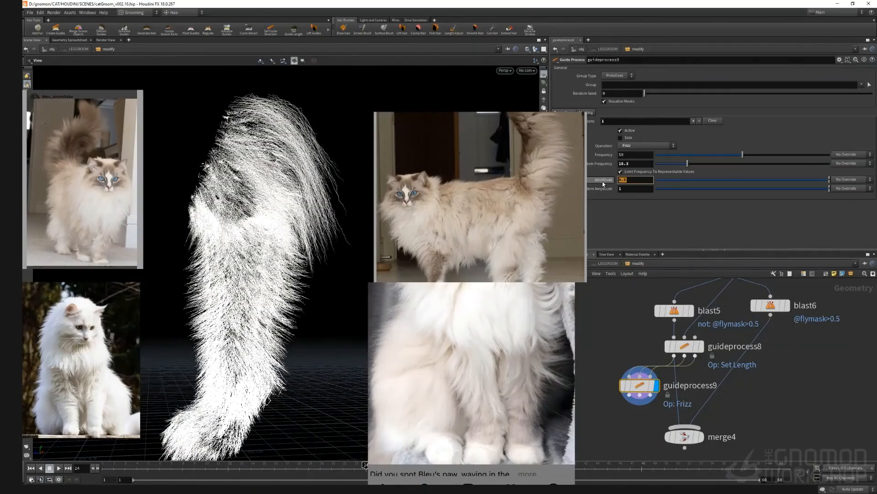
pyautogui.press('Return')
pyautogui.write('0')
pyautogui.press('Return')
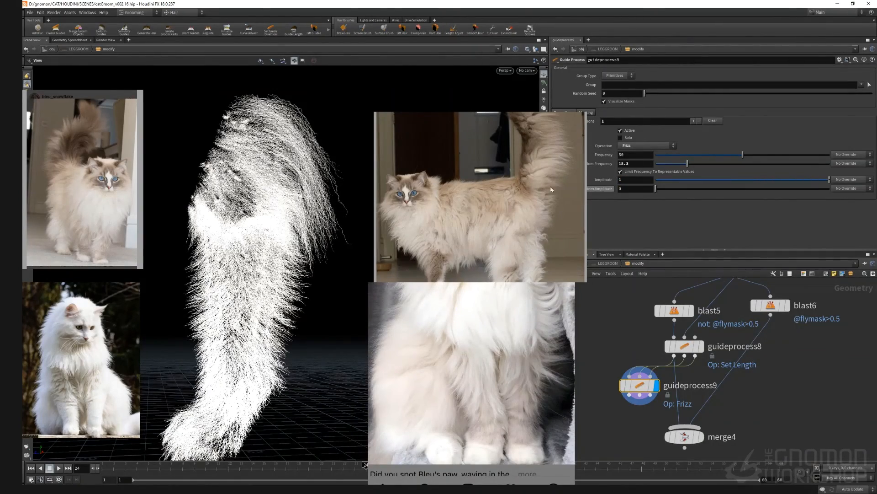
pyautogui.moveTo(244, 216)
pyautogui.mouseDown()
pyautogui.moveTo(281, 216)
pyautogui.moveTo(238, 216)
pyautogui.mouseUp()
pyautogui.click(592, 113)
pyautogui.click(606, 162)
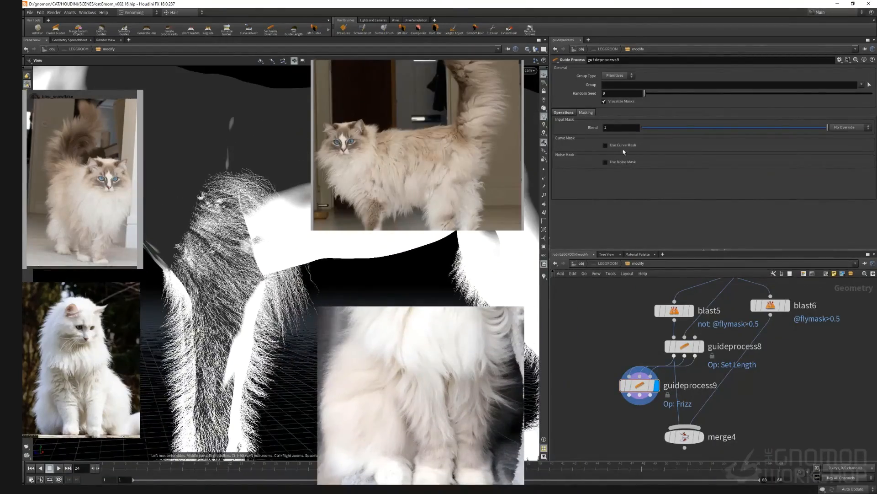
pyautogui.moveTo(287, 281); pyautogui.dragTo(281, 280)
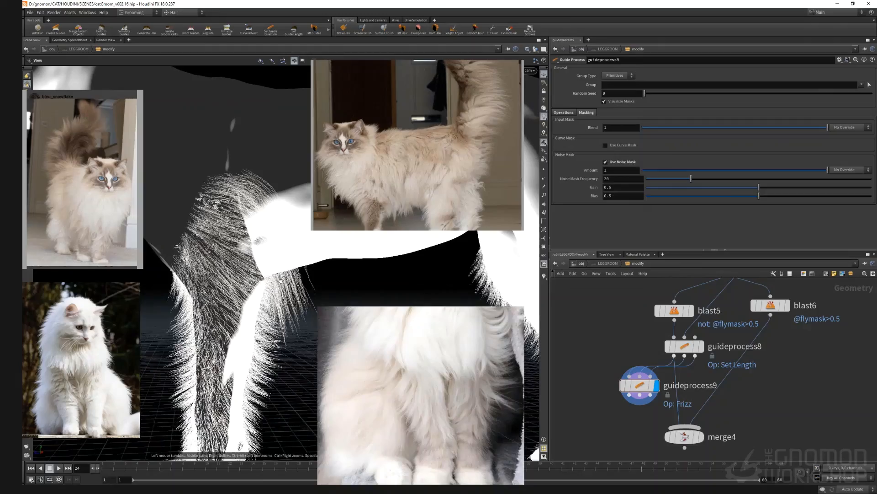
pyautogui.click(606, 162)
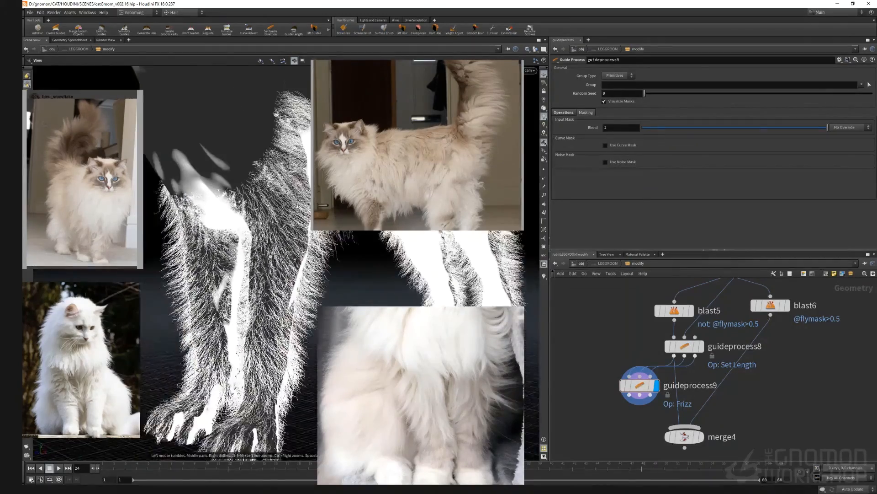
# Step: Examine the rendered cat in the render view, saving a snapshot for comparison
pyautogui.moveTo(270, 256); pyautogui.dragTo(332, 286)
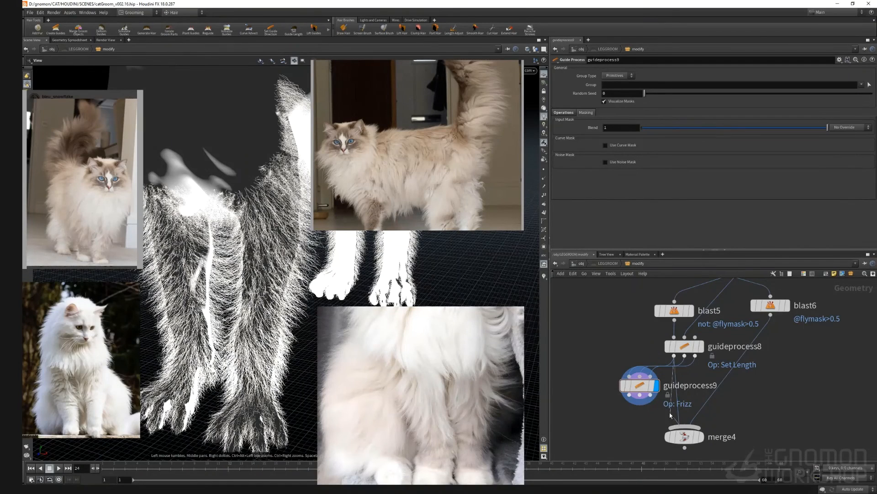
pyautogui.scroll(-5, 737, 397)
pyautogui.scroll(5, 704, 393)
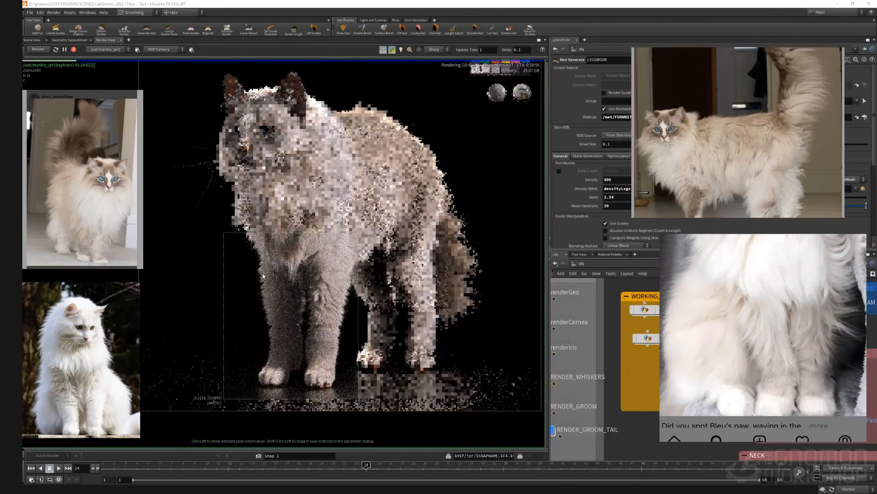
pyautogui.scroll(3, 263, 273)
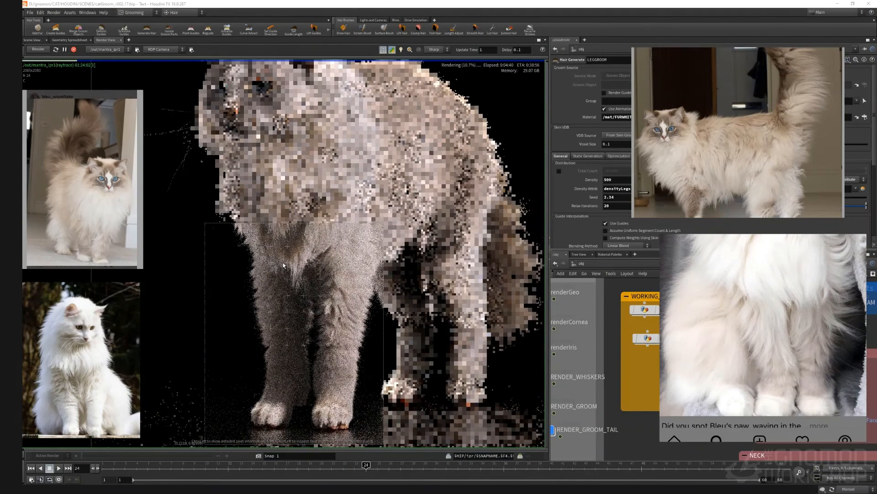
pyautogui.click(259, 456)
pyautogui.scroll(-6, 622, 393)
pyautogui.moveTo(649, 418); pyautogui.dragTo(639, 290, button='middle')
pyautogui.scroll(3, 596, 400)
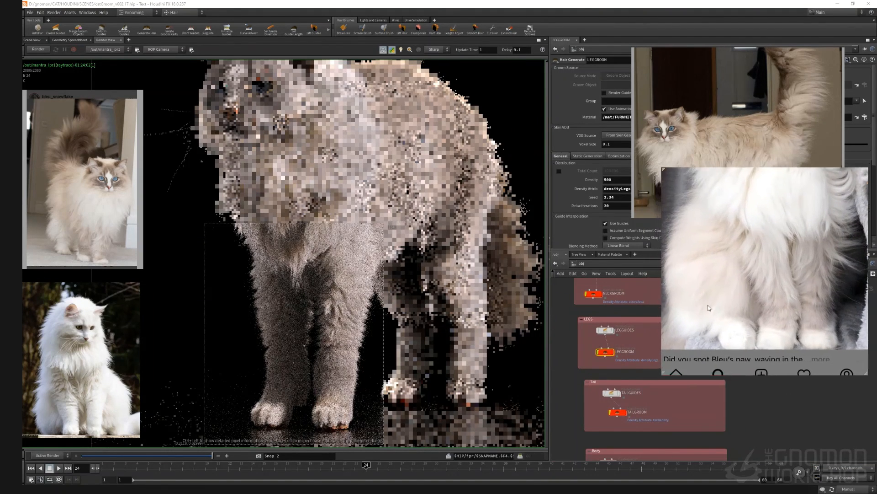
# Step: Enter the LEGGROOM network and raise guideprocess8's Scale Factor to about 1.56
pyautogui.doubleClick(604, 351)
pyautogui.scroll(-10, 641, 394)
pyautogui.scroll(7, 656, 429)
pyautogui.moveTo(707, 331); pyautogui.dragTo(681, 457, button='middle')
pyautogui.click(644, 350)
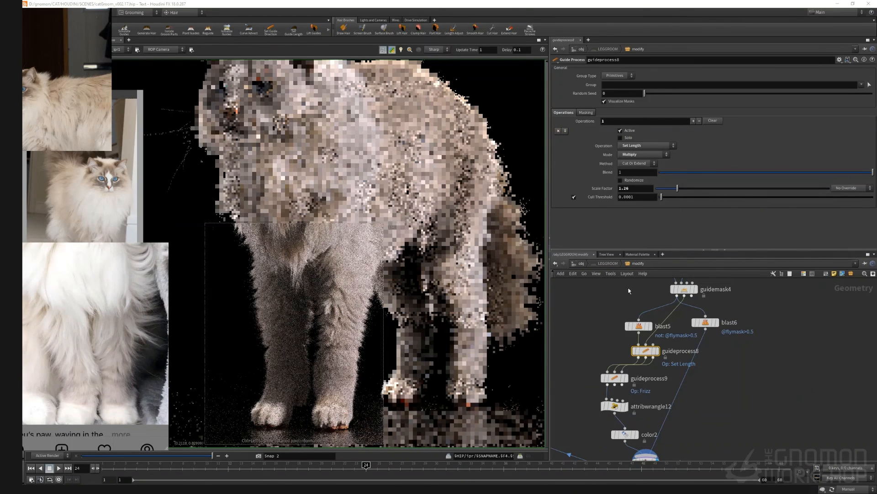
pyautogui.moveTo(678, 189); pyautogui.dragTo(690, 191)
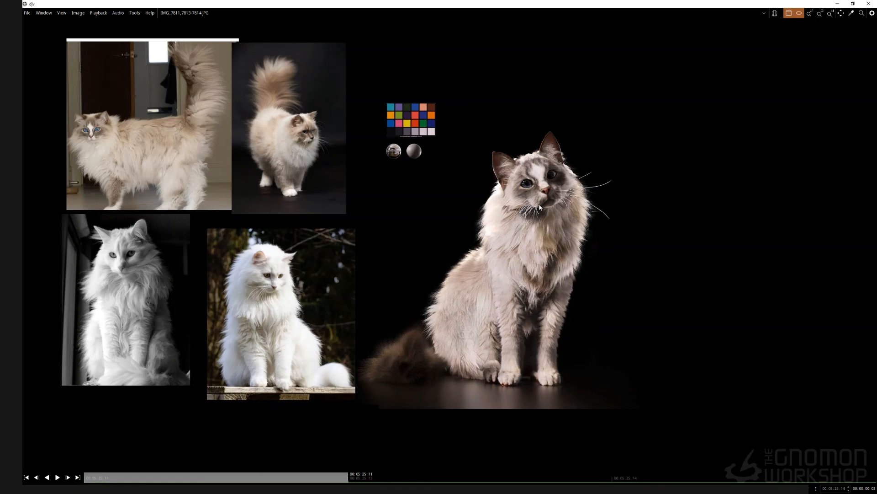
# Step: Switch to the image viewer and compare the rendered cat frames against the reference photos
pyautogui.moveTo(492, 200); pyautogui.dragTo(514, 199, button='middle')
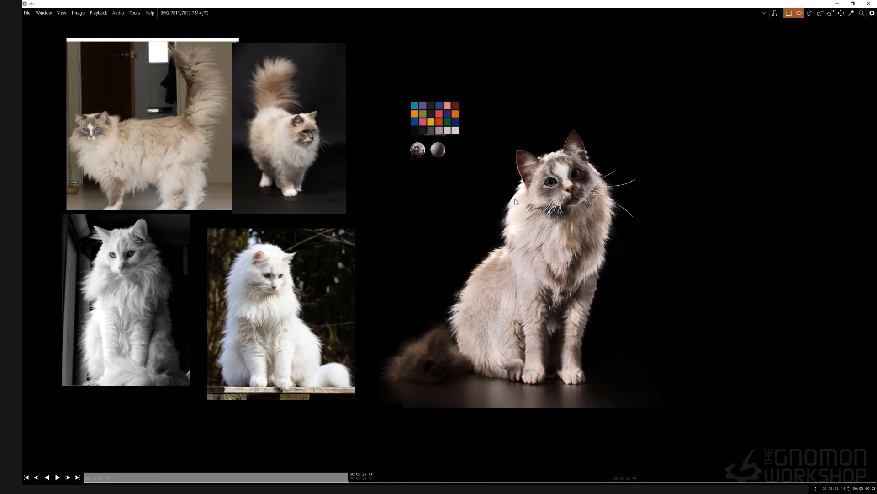
pyautogui.scroll(-2, 487, 213)
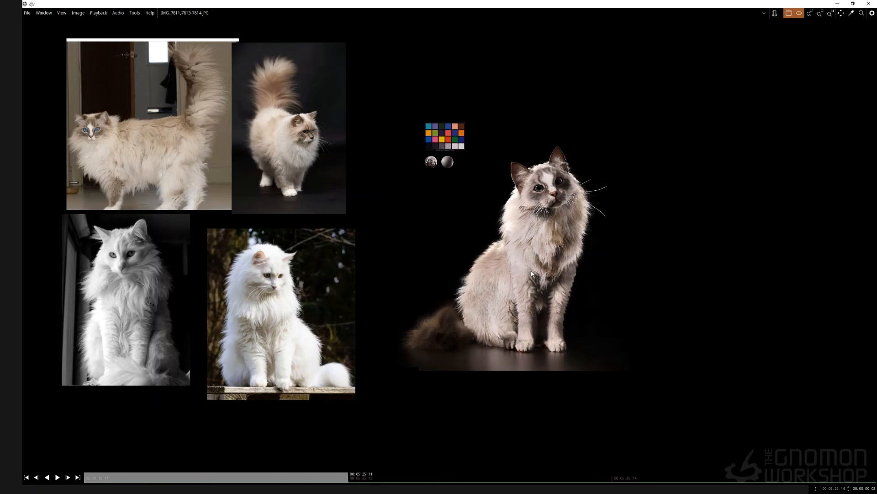
pyautogui.scroll(-5, 531, 268)
pyautogui.scroll(9, 534, 249)
pyautogui.scroll(-5, 538, 184)
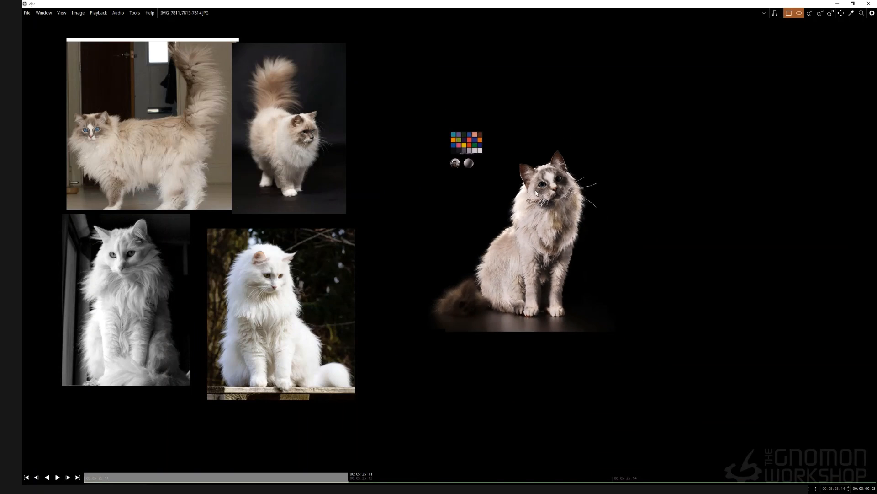
pyautogui.scroll(4, 536, 204)
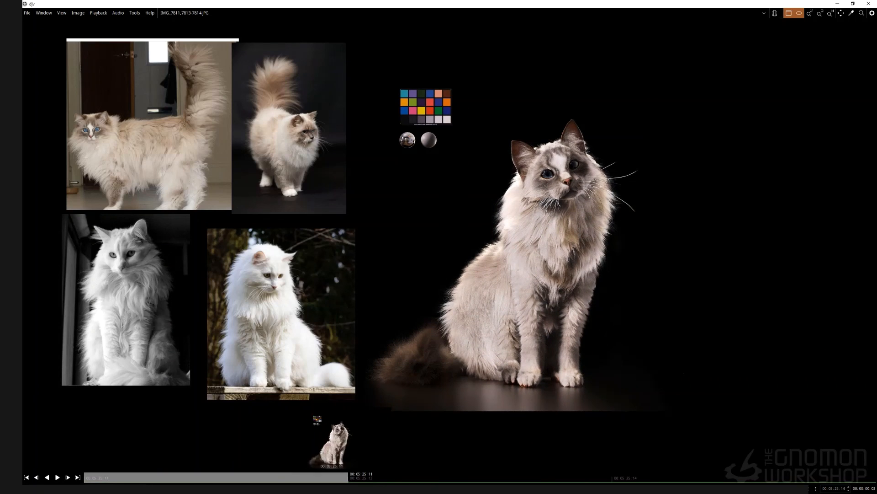
pyautogui.click(370, 478)
pyautogui.scroll(-2, 434, 250)
pyautogui.moveTo(428, 271); pyautogui.dragTo(500, 260, button='middle')
pyautogui.scroll(2, 478, 257)
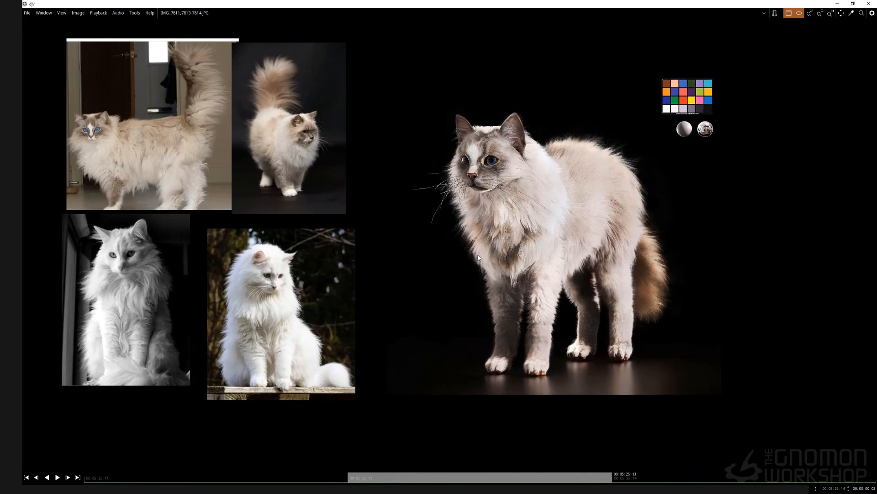
pyautogui.scroll(-1, 475, 258)
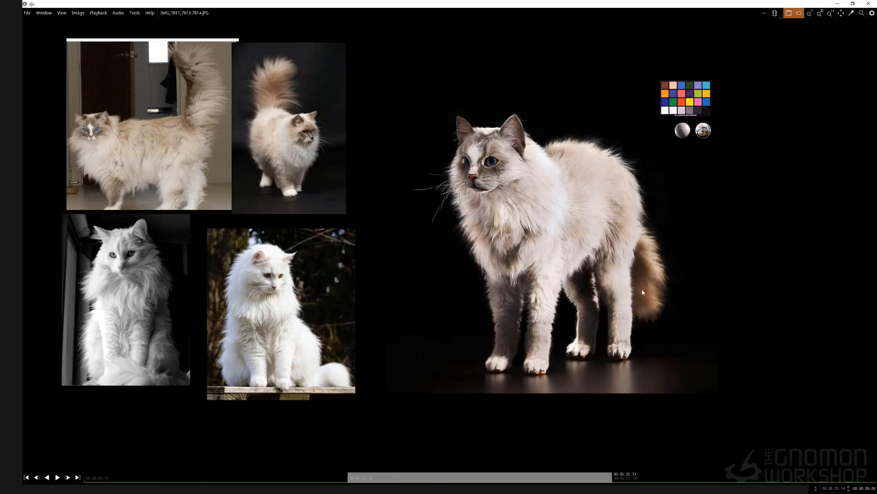
pyautogui.scroll(-2, 554, 265)
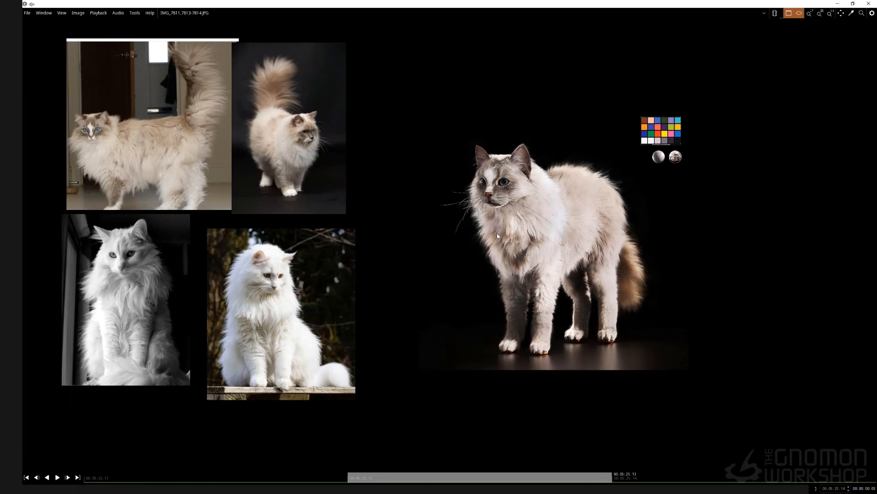
pyautogui.moveTo(505, 225); pyautogui.dragTo(481, 217, button='middle')
pyautogui.scroll(1, 455, 221)
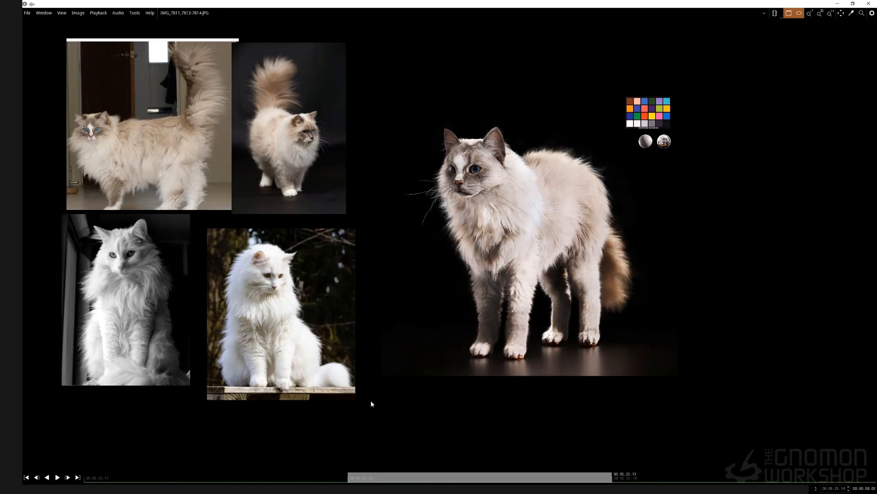
pyautogui.moveTo(365, 474); pyautogui.dragTo(404, 482)
pyautogui.click(342, 474)
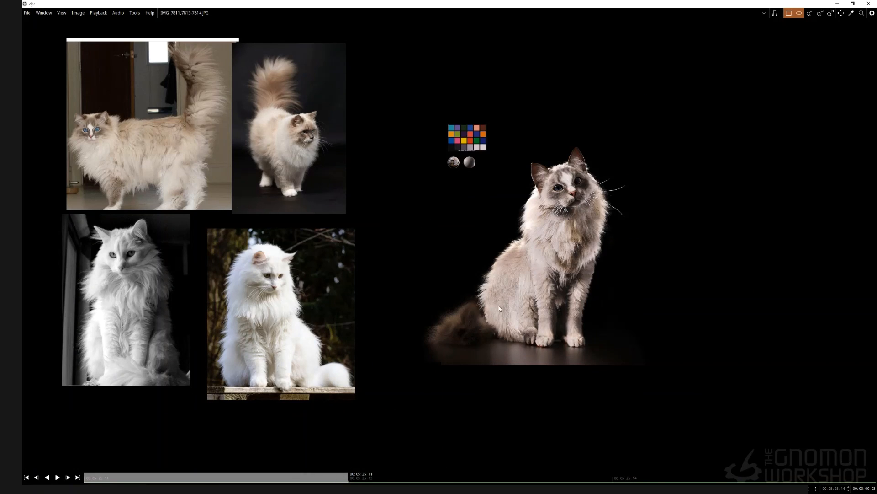
pyautogui.scroll(1, 527, 268)
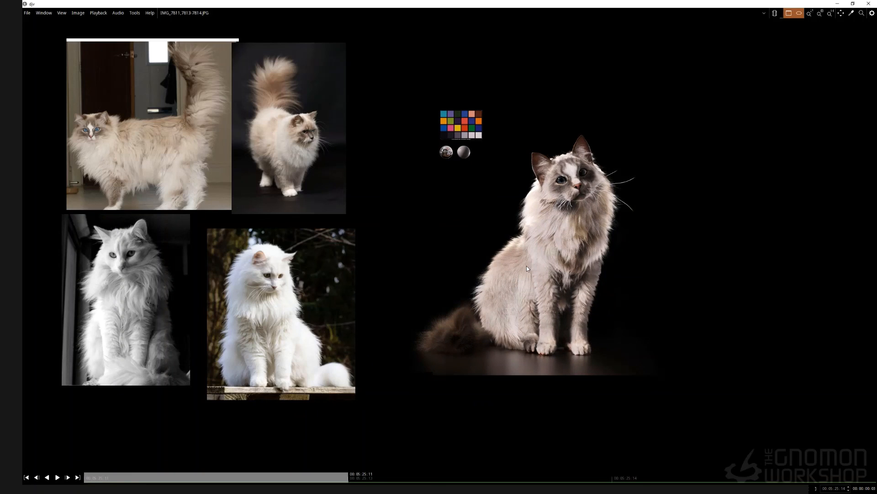